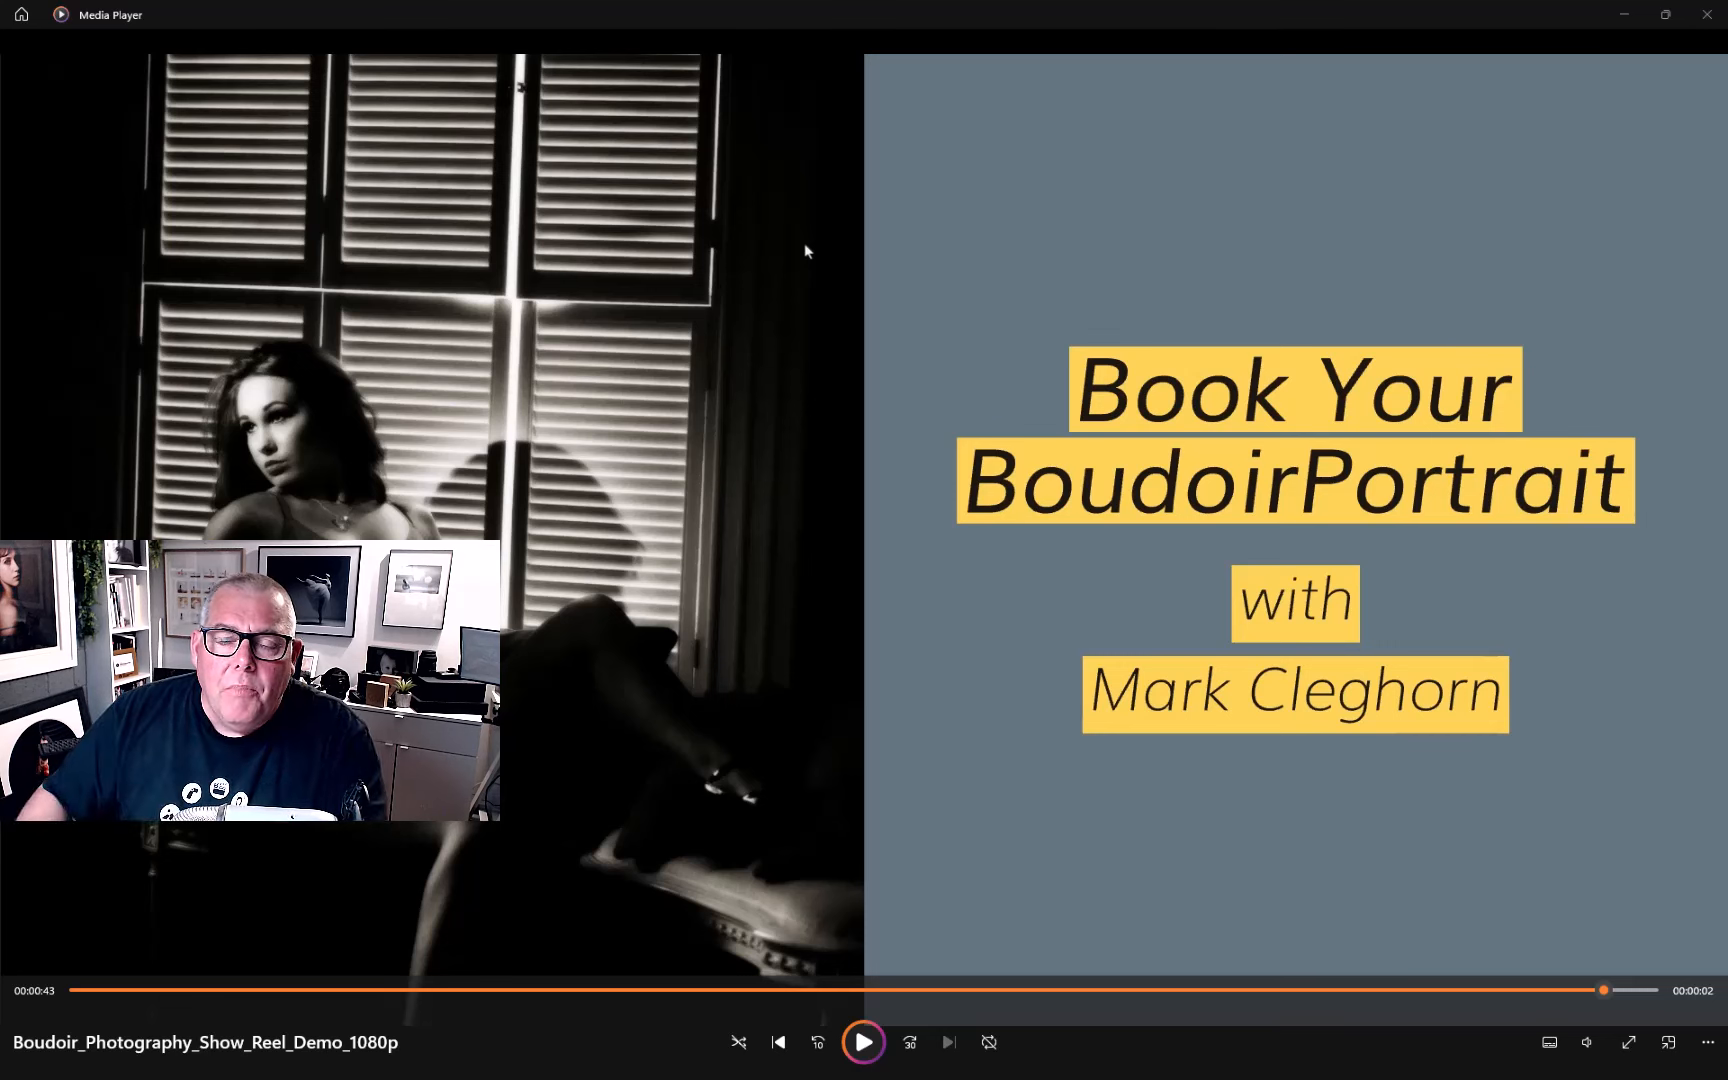
Step: Play the boudoir show reel video from about 16 seconds in and close the media player
left_click(660, 990)
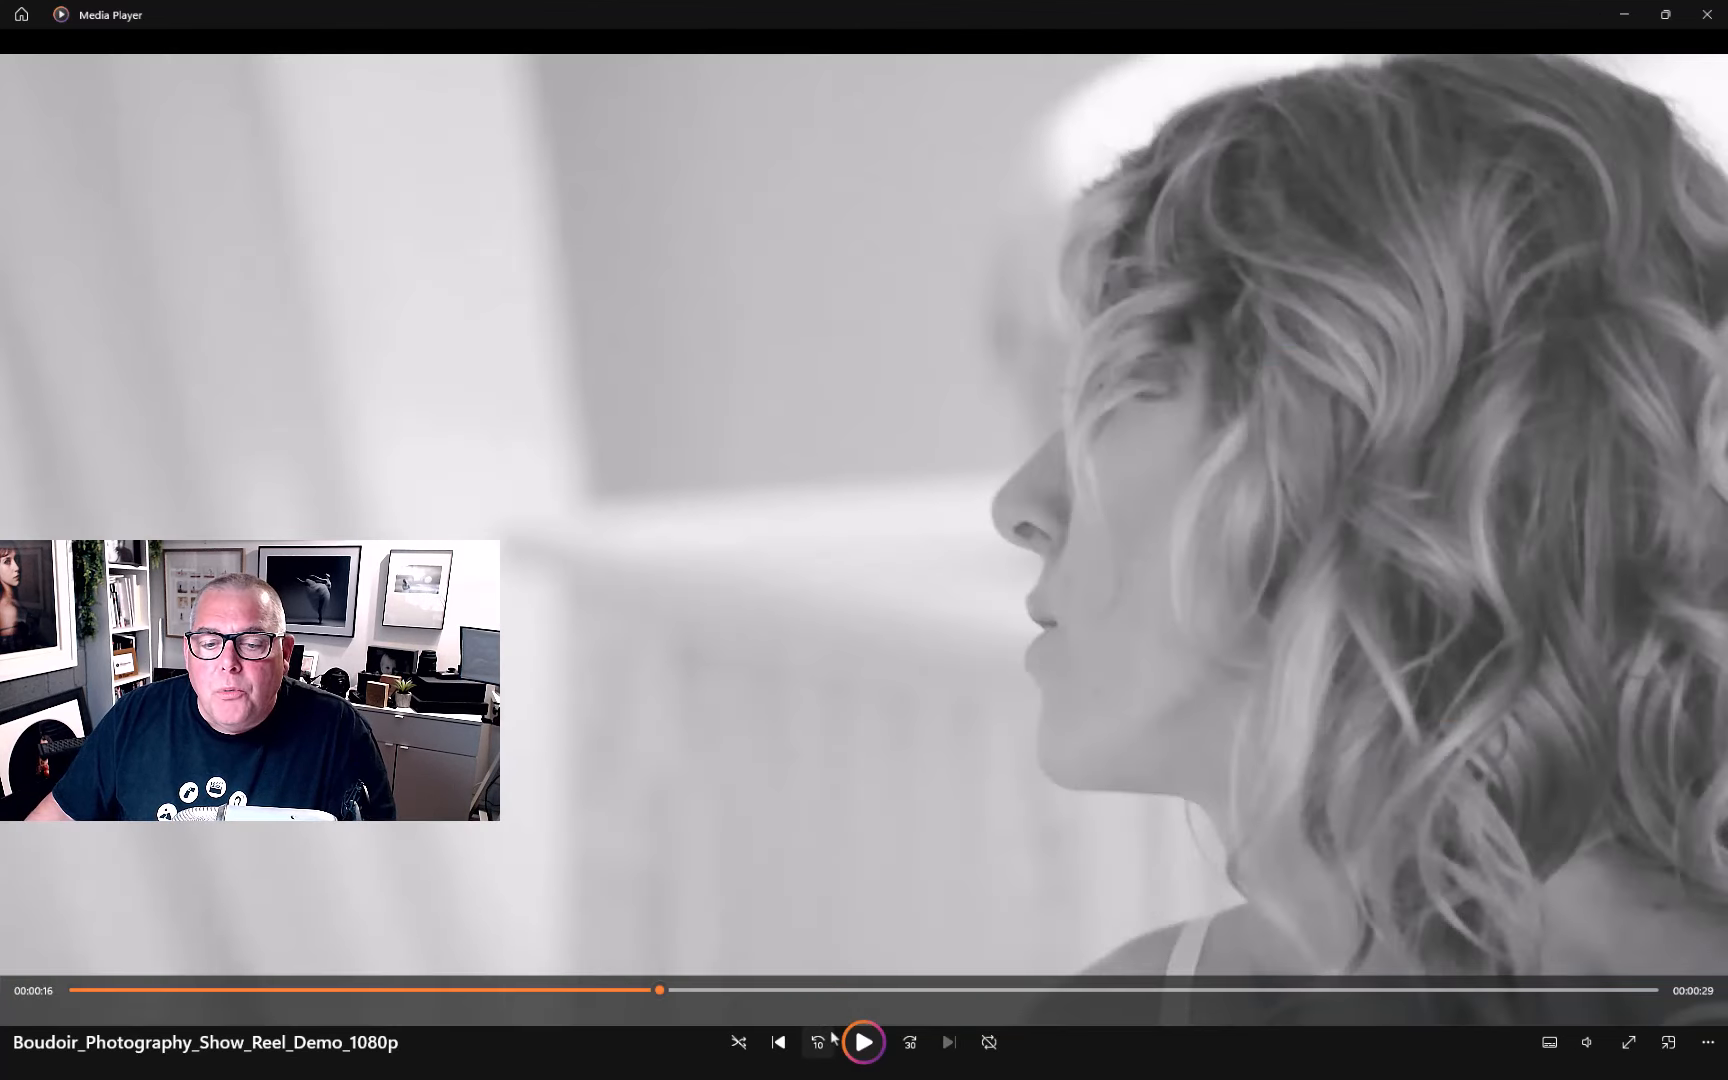
left_click(862, 1043)
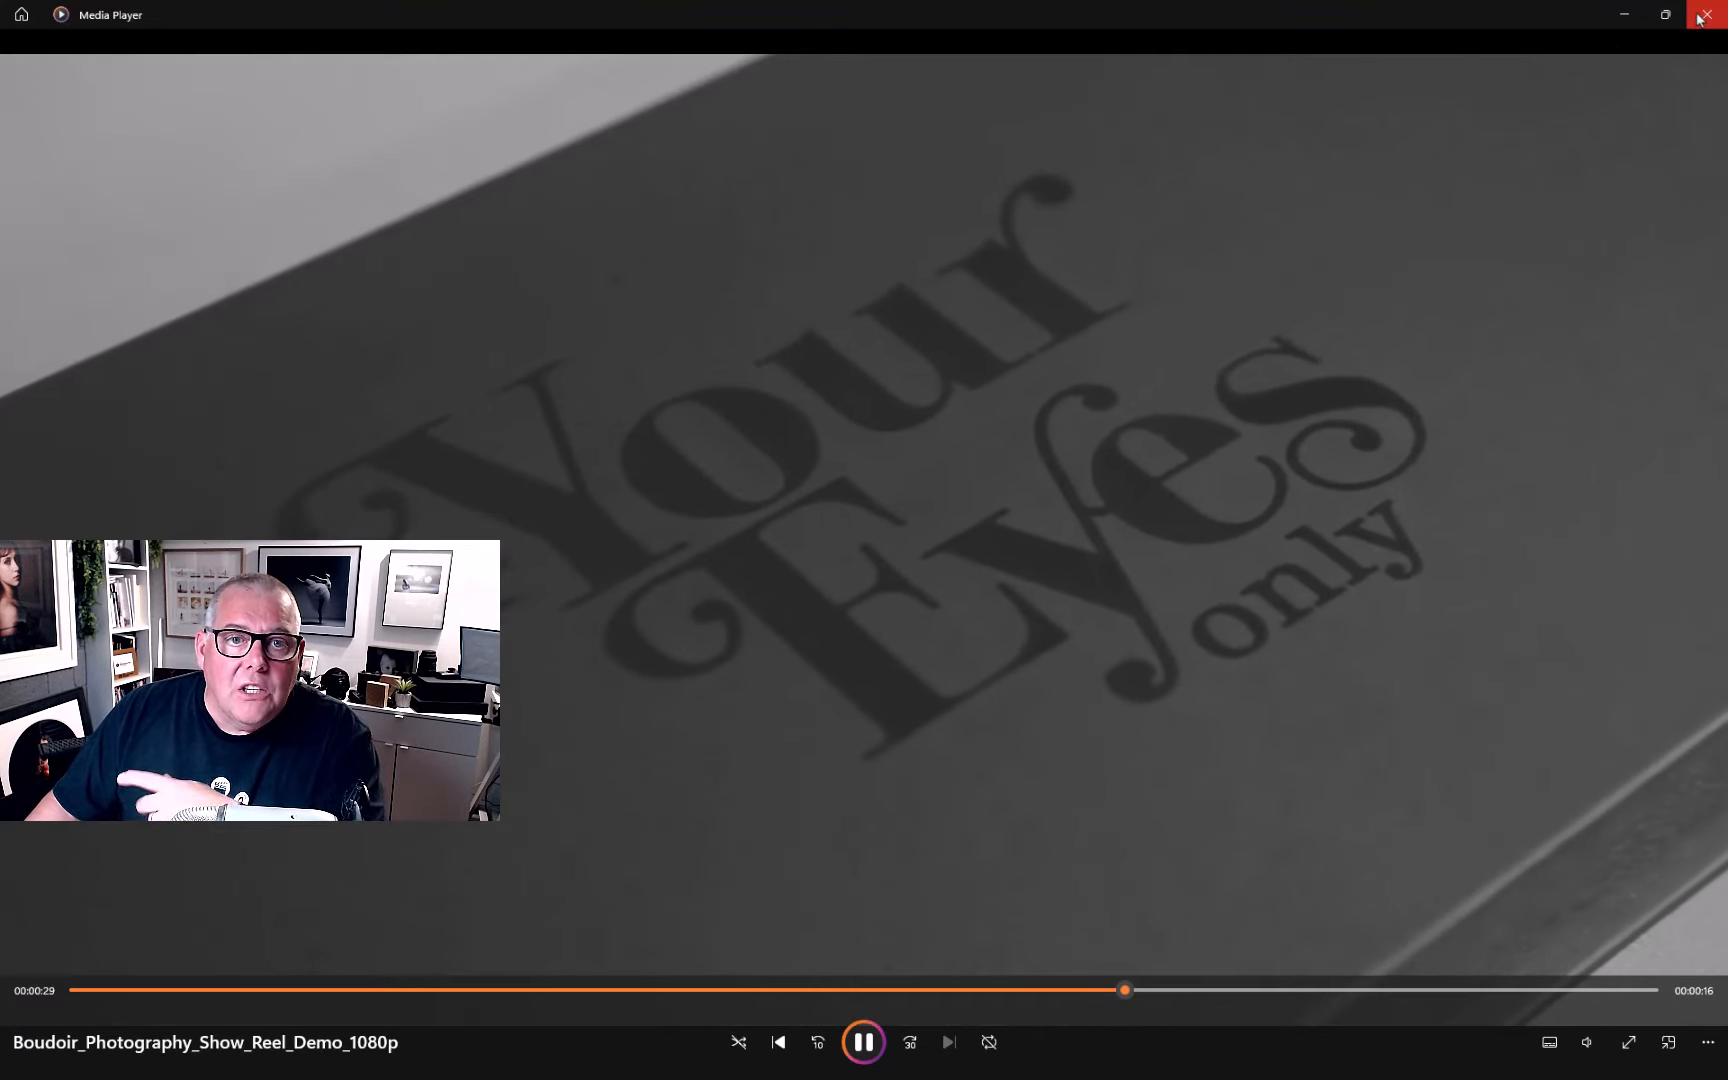
left_click(1700, 17)
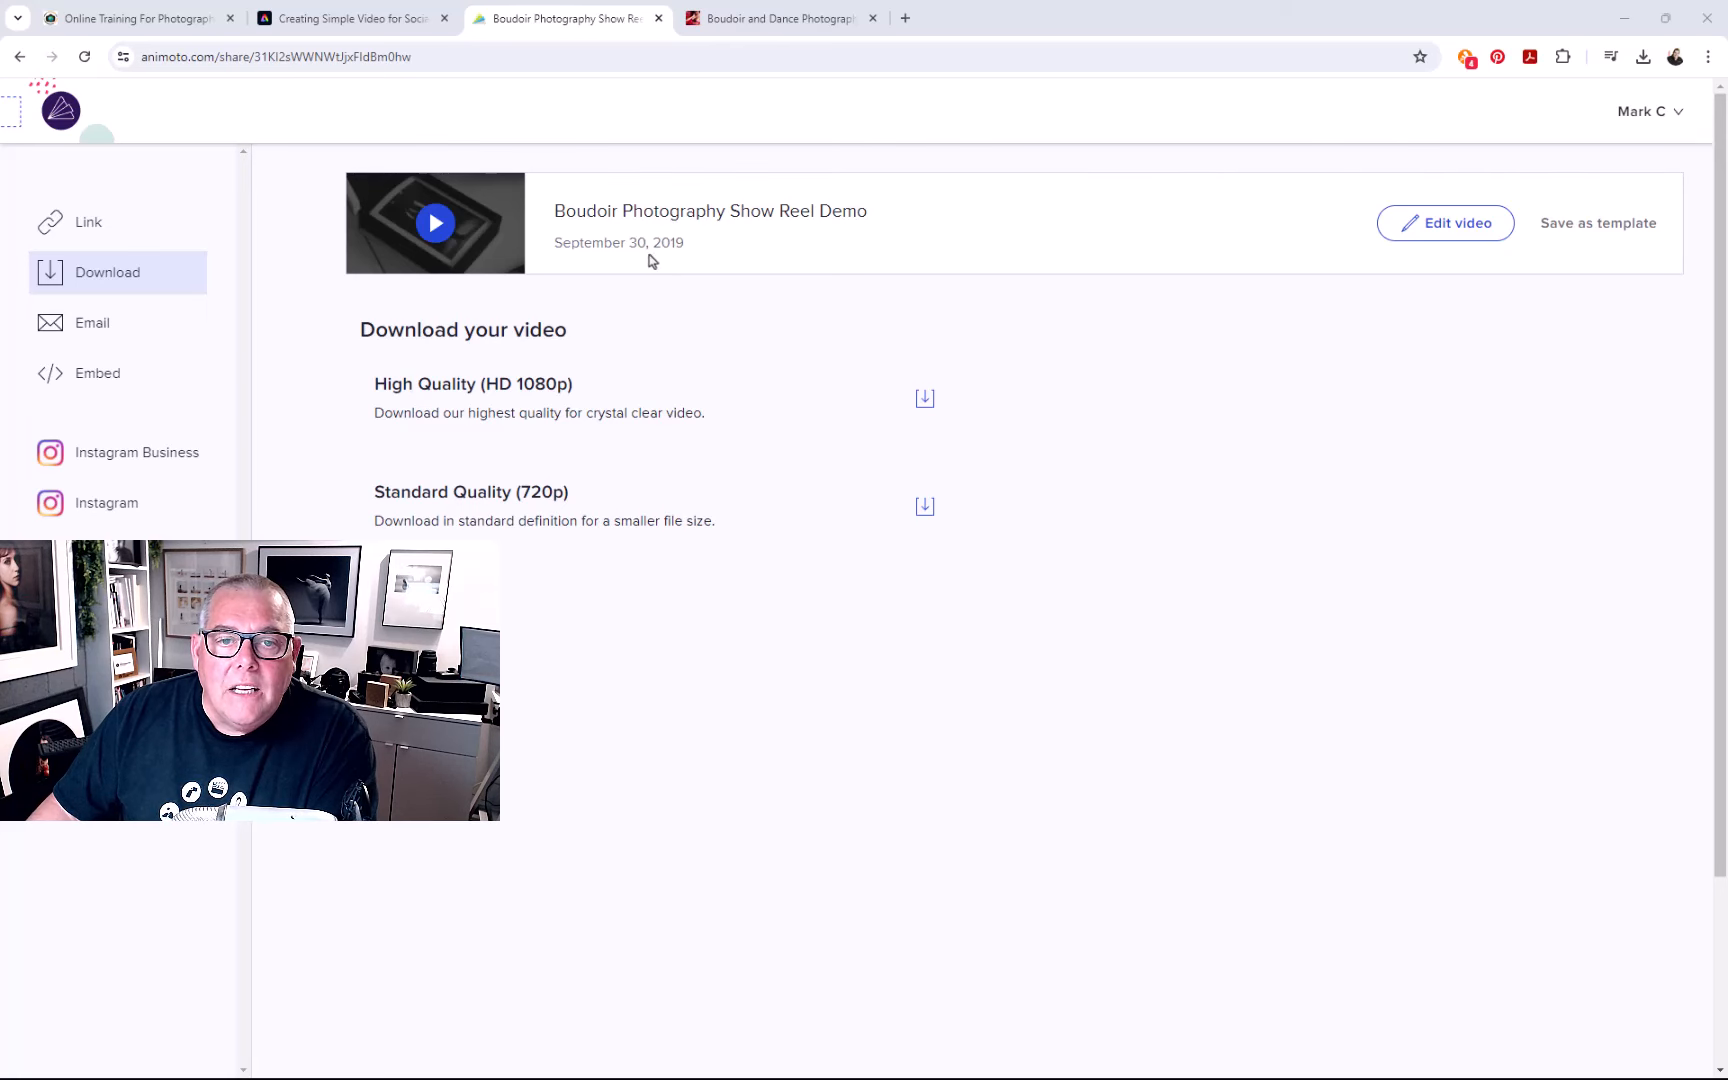
Step: Go to the Animoto projects page and start a new video by choosing a template
left_click(56, 116)
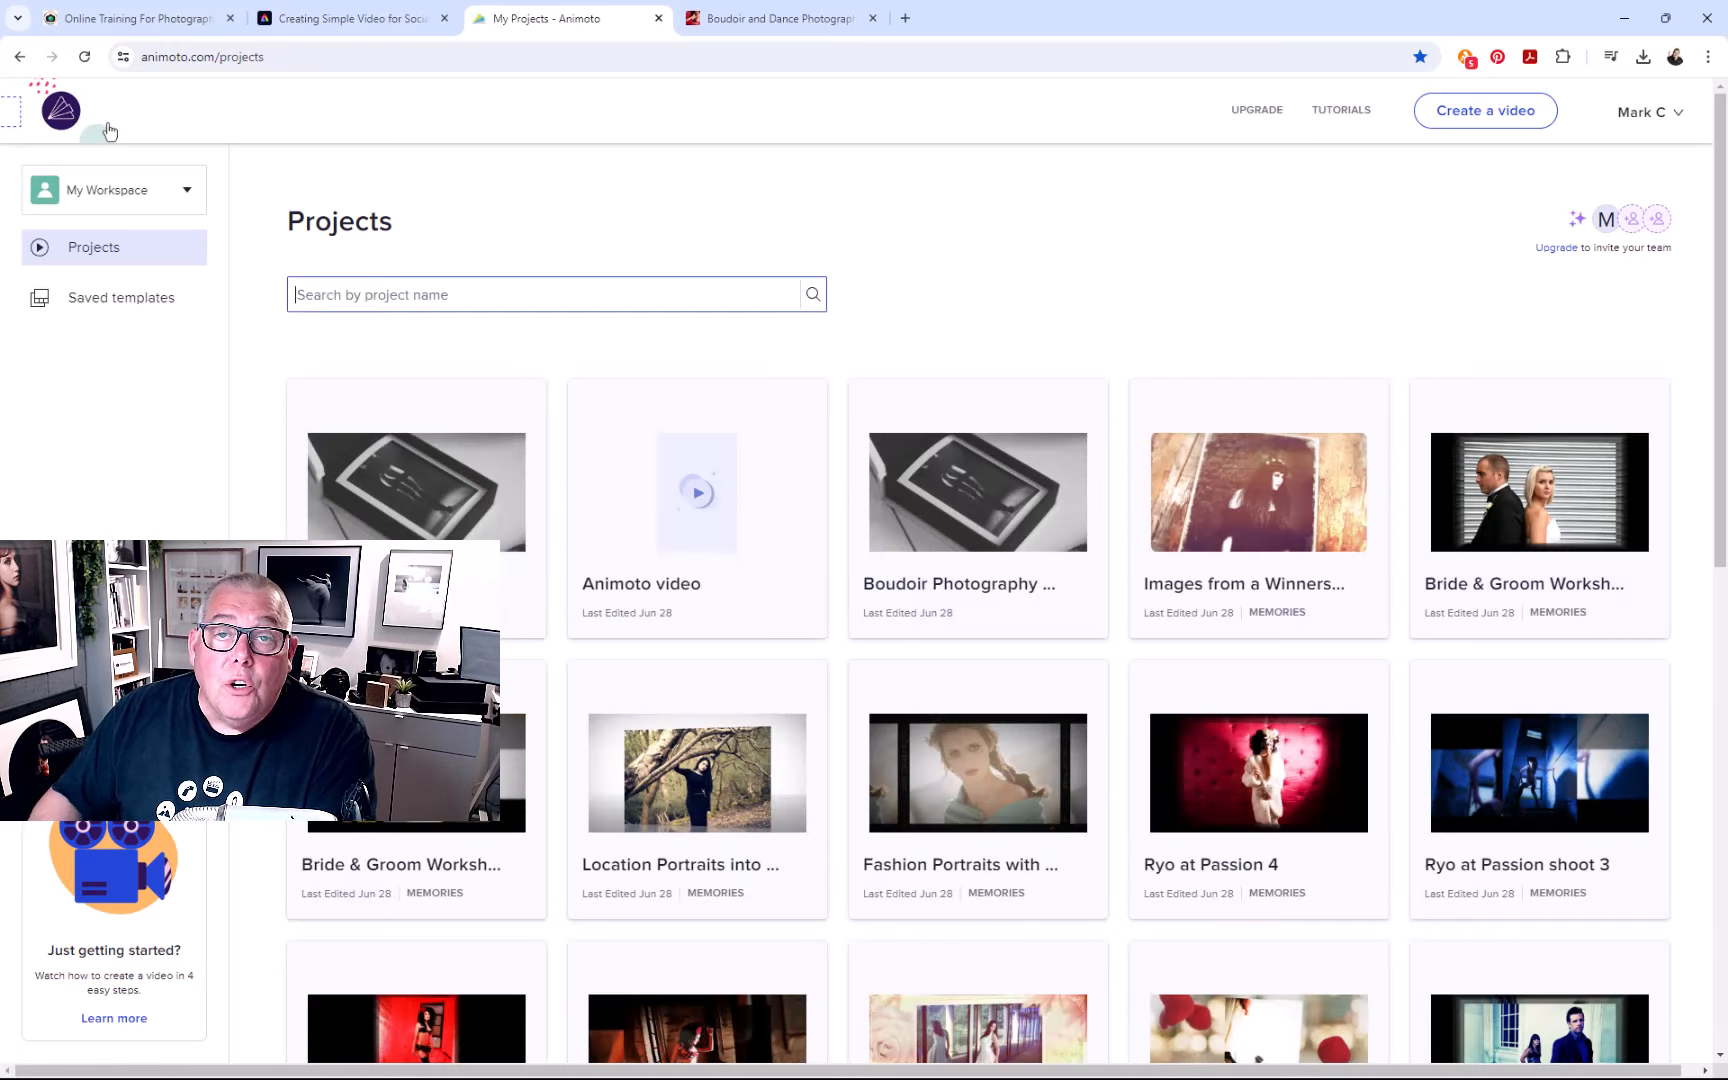
left_click(1485, 110)
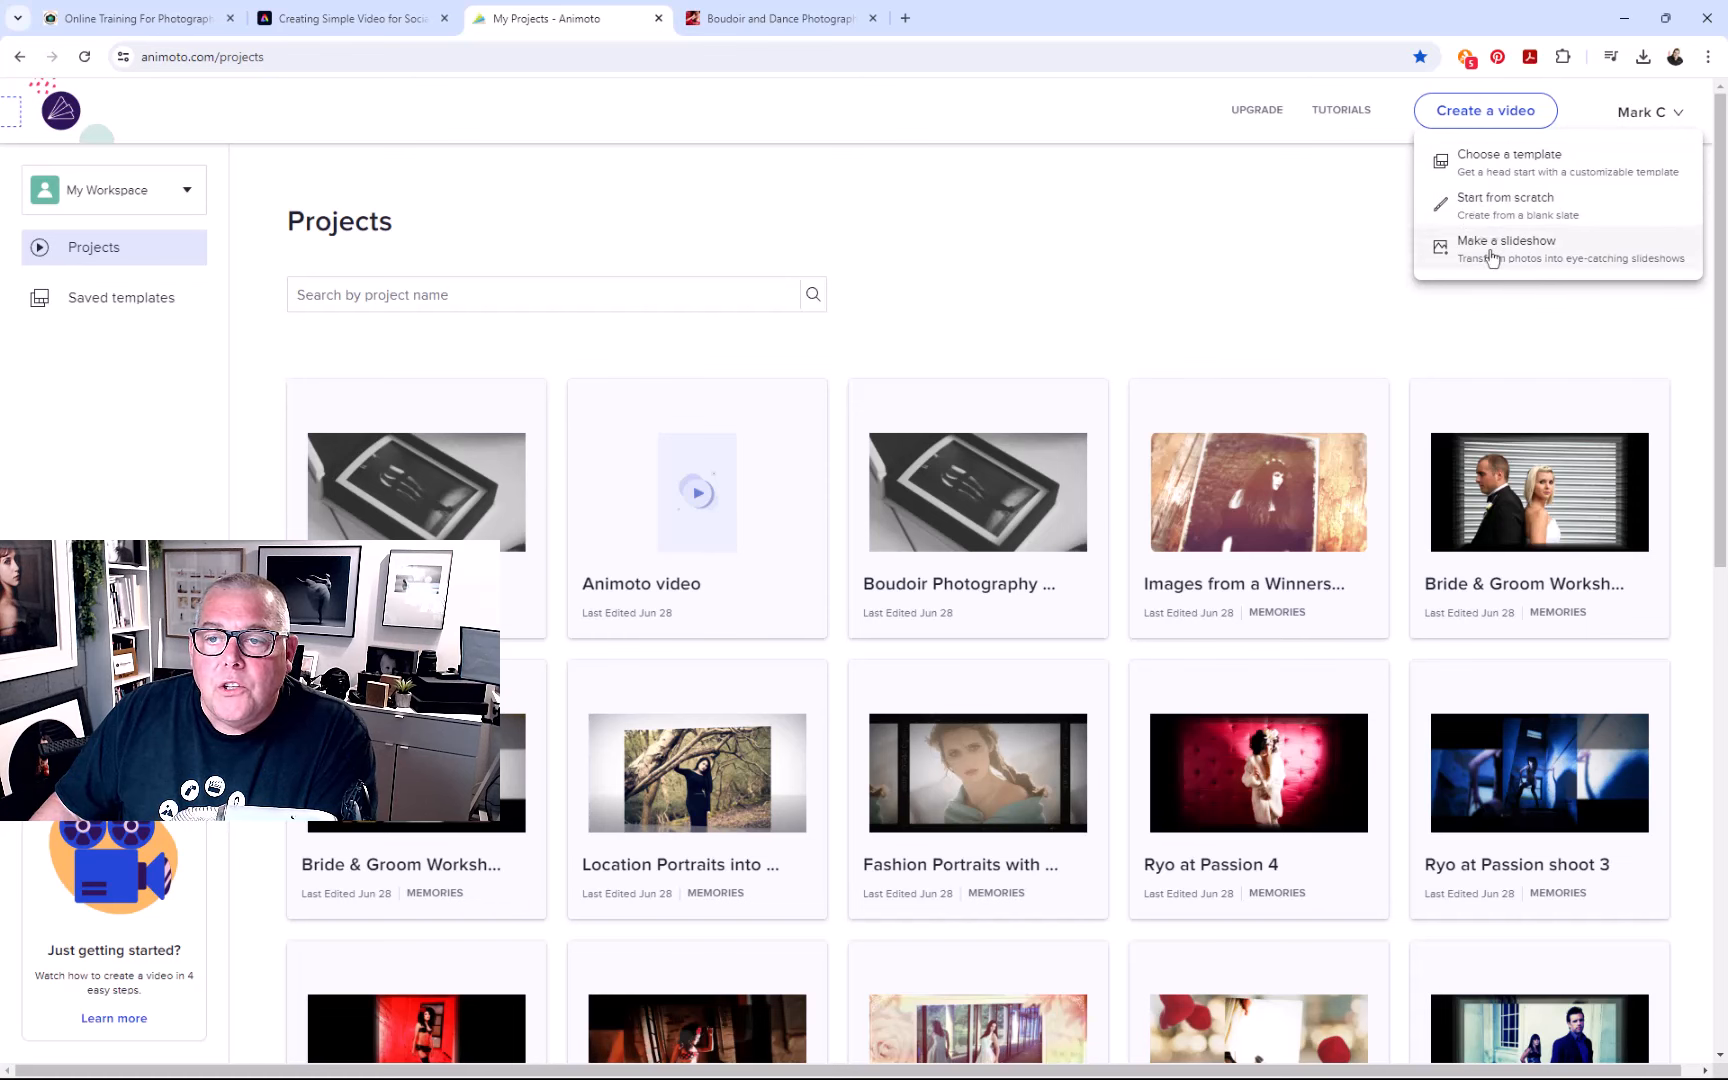
left_click(1480, 165)
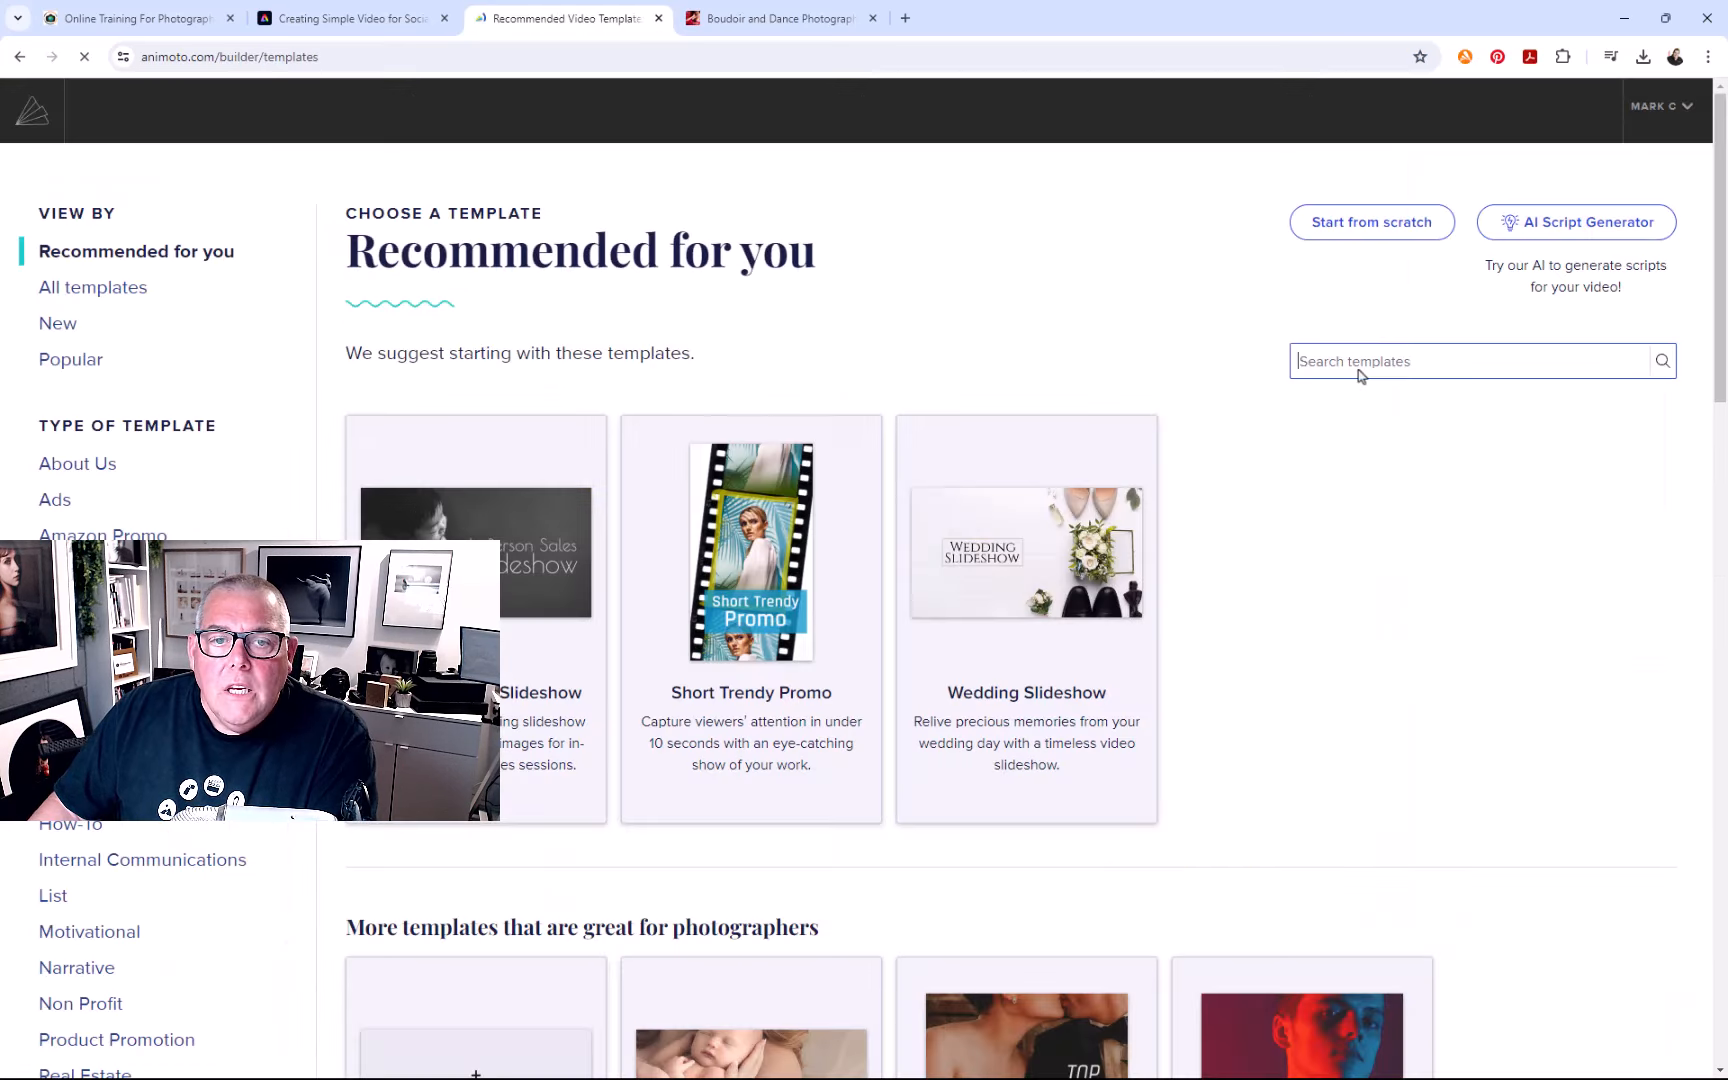
Step: Create the video from the Short Trendy Promo template with My Brand #1 applied, and close the setup dialog without uploading media
scroll(1462, 552, "down", 1)
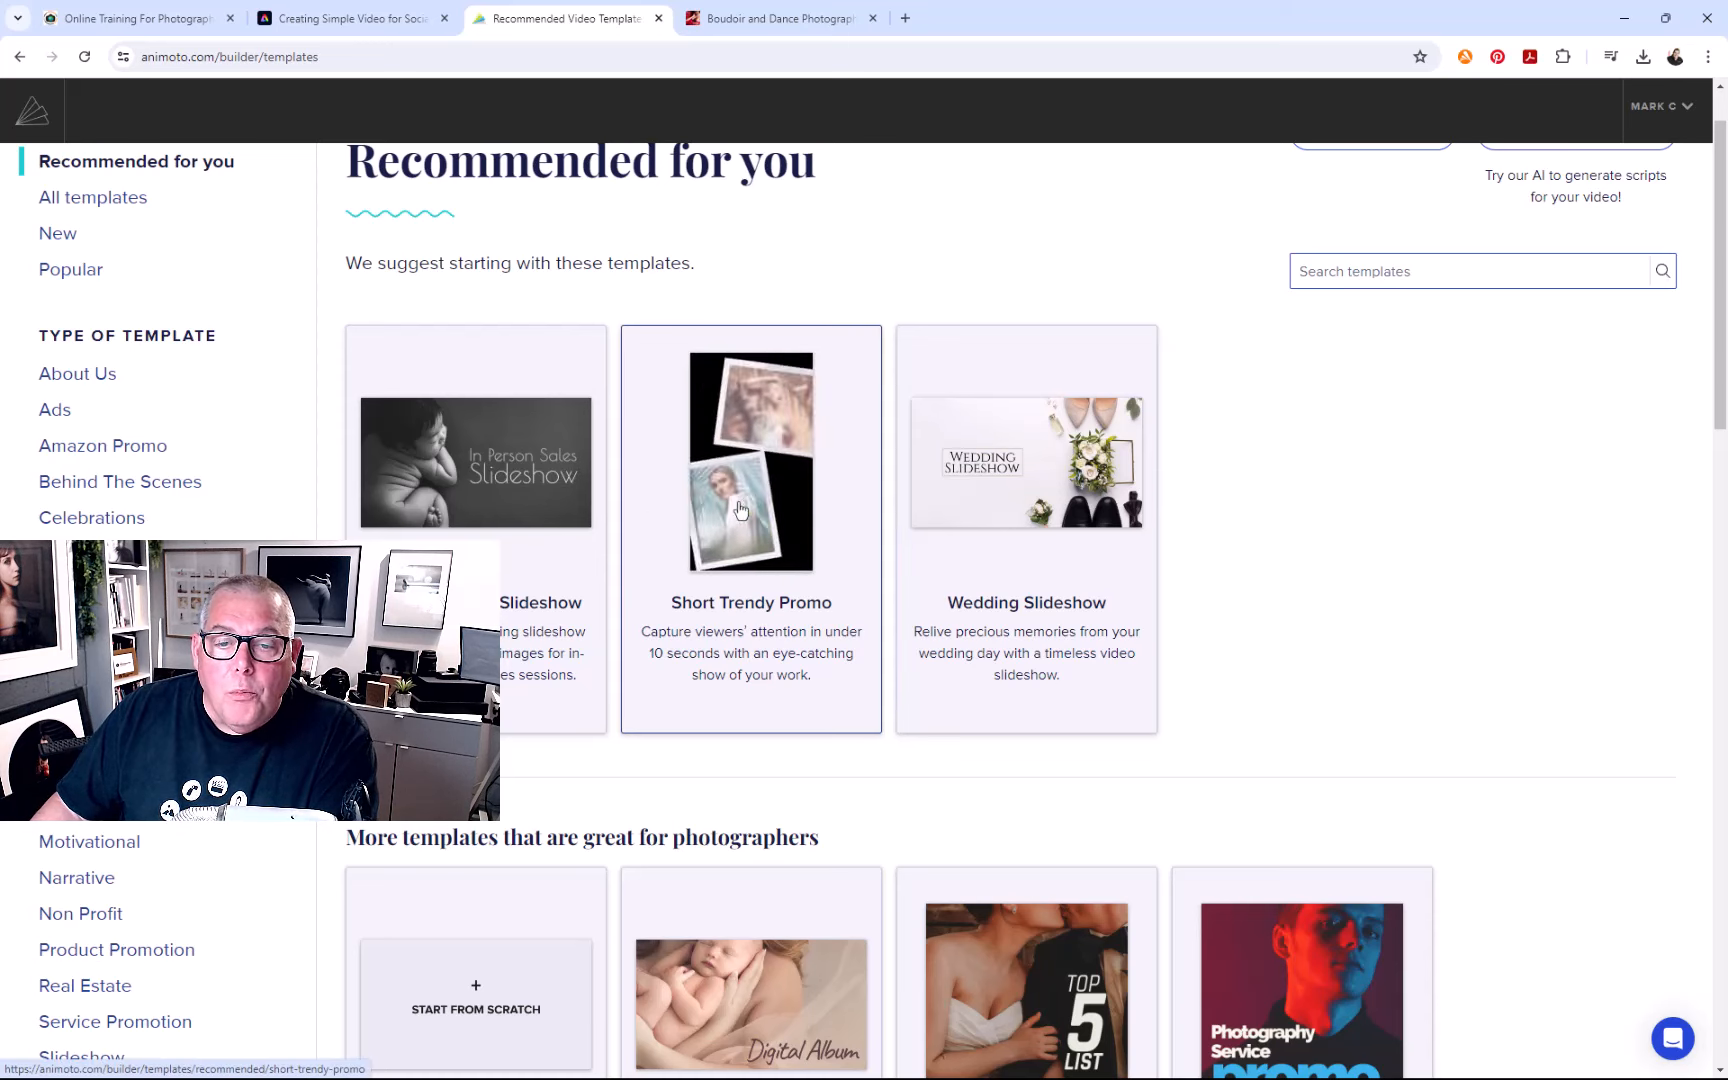
scroll(760, 520, "down", 5)
scroll(1196, 726, "down", 2)
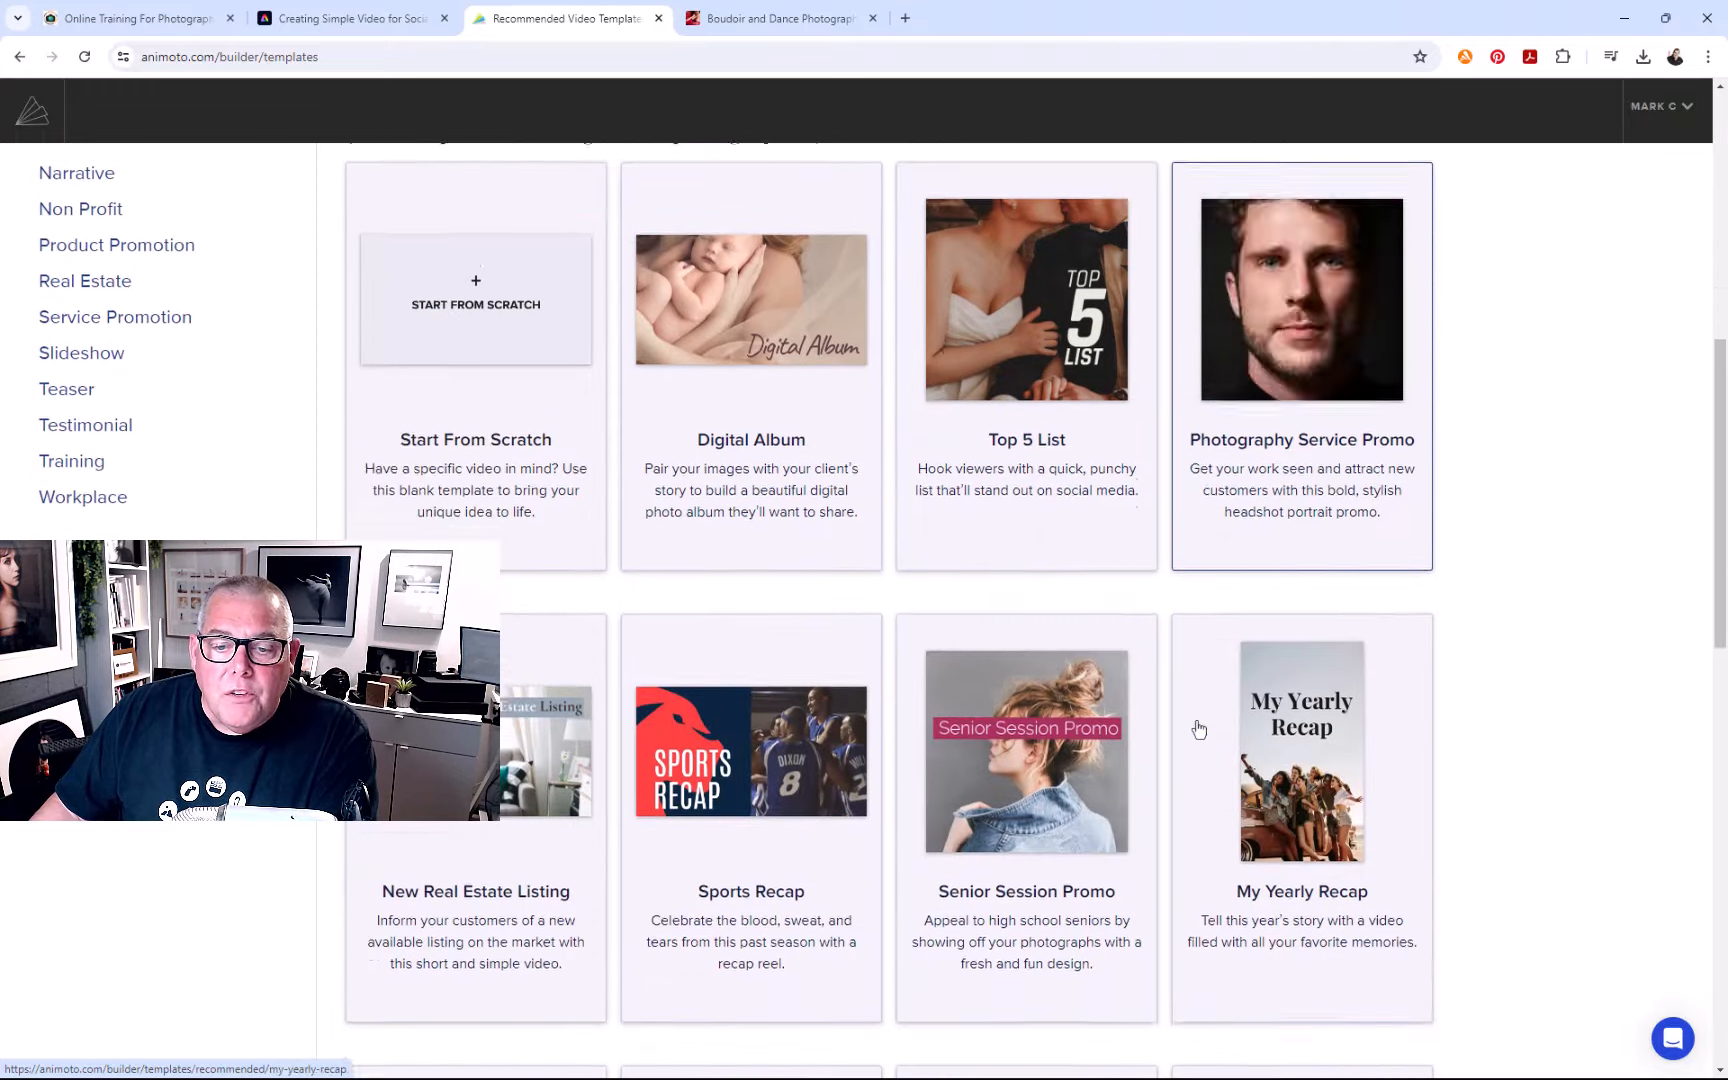
scroll(1196, 726, "up", 6)
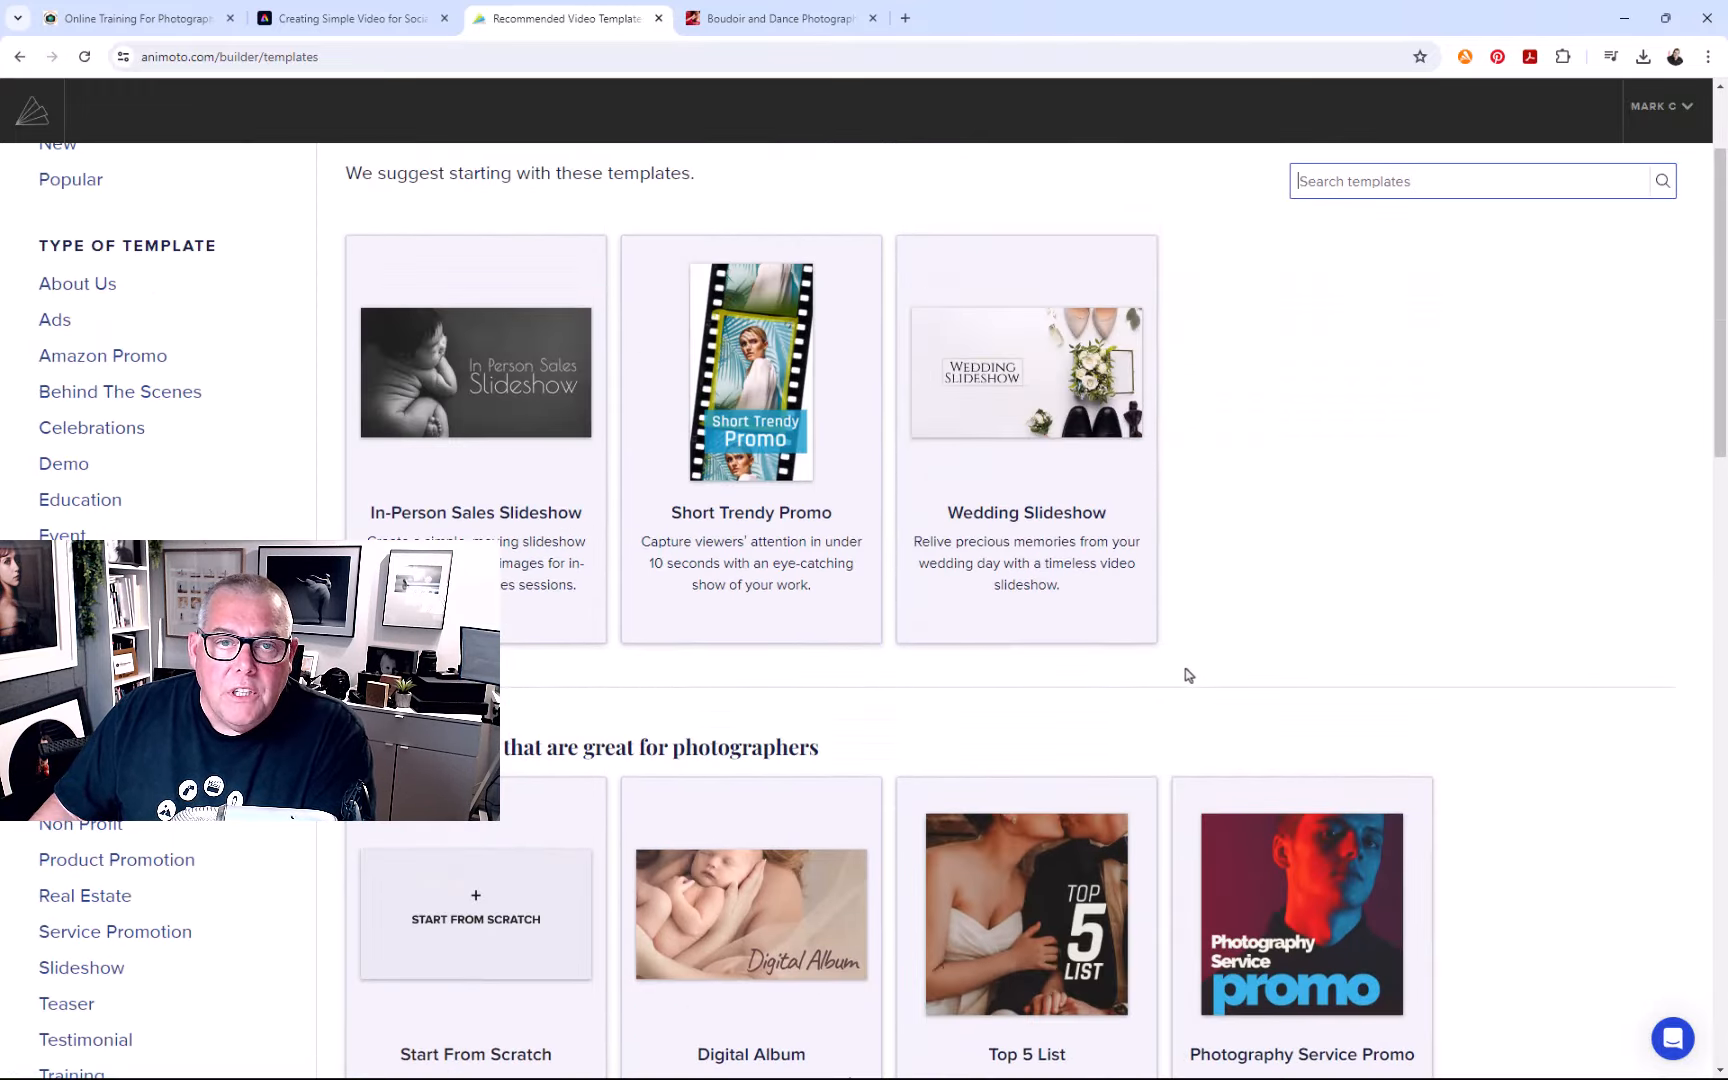
left_click(751, 400)
left_click(1045, 668)
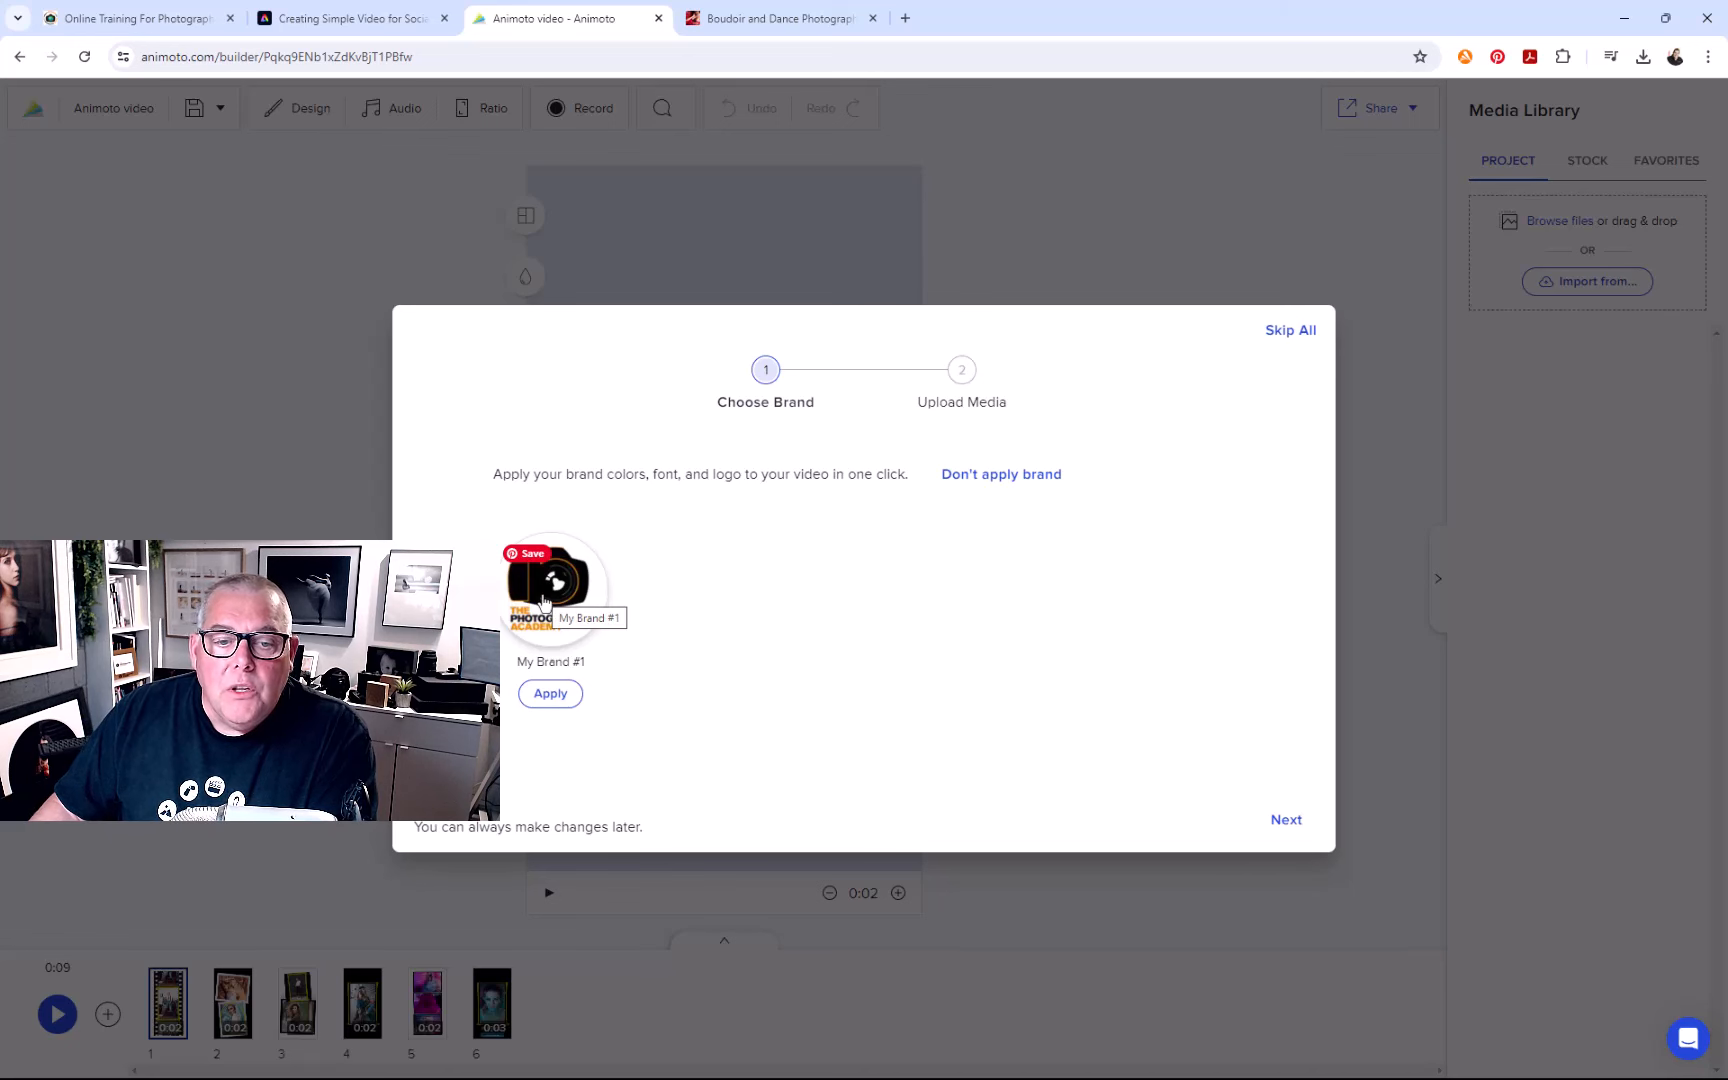
left_click(550, 694)
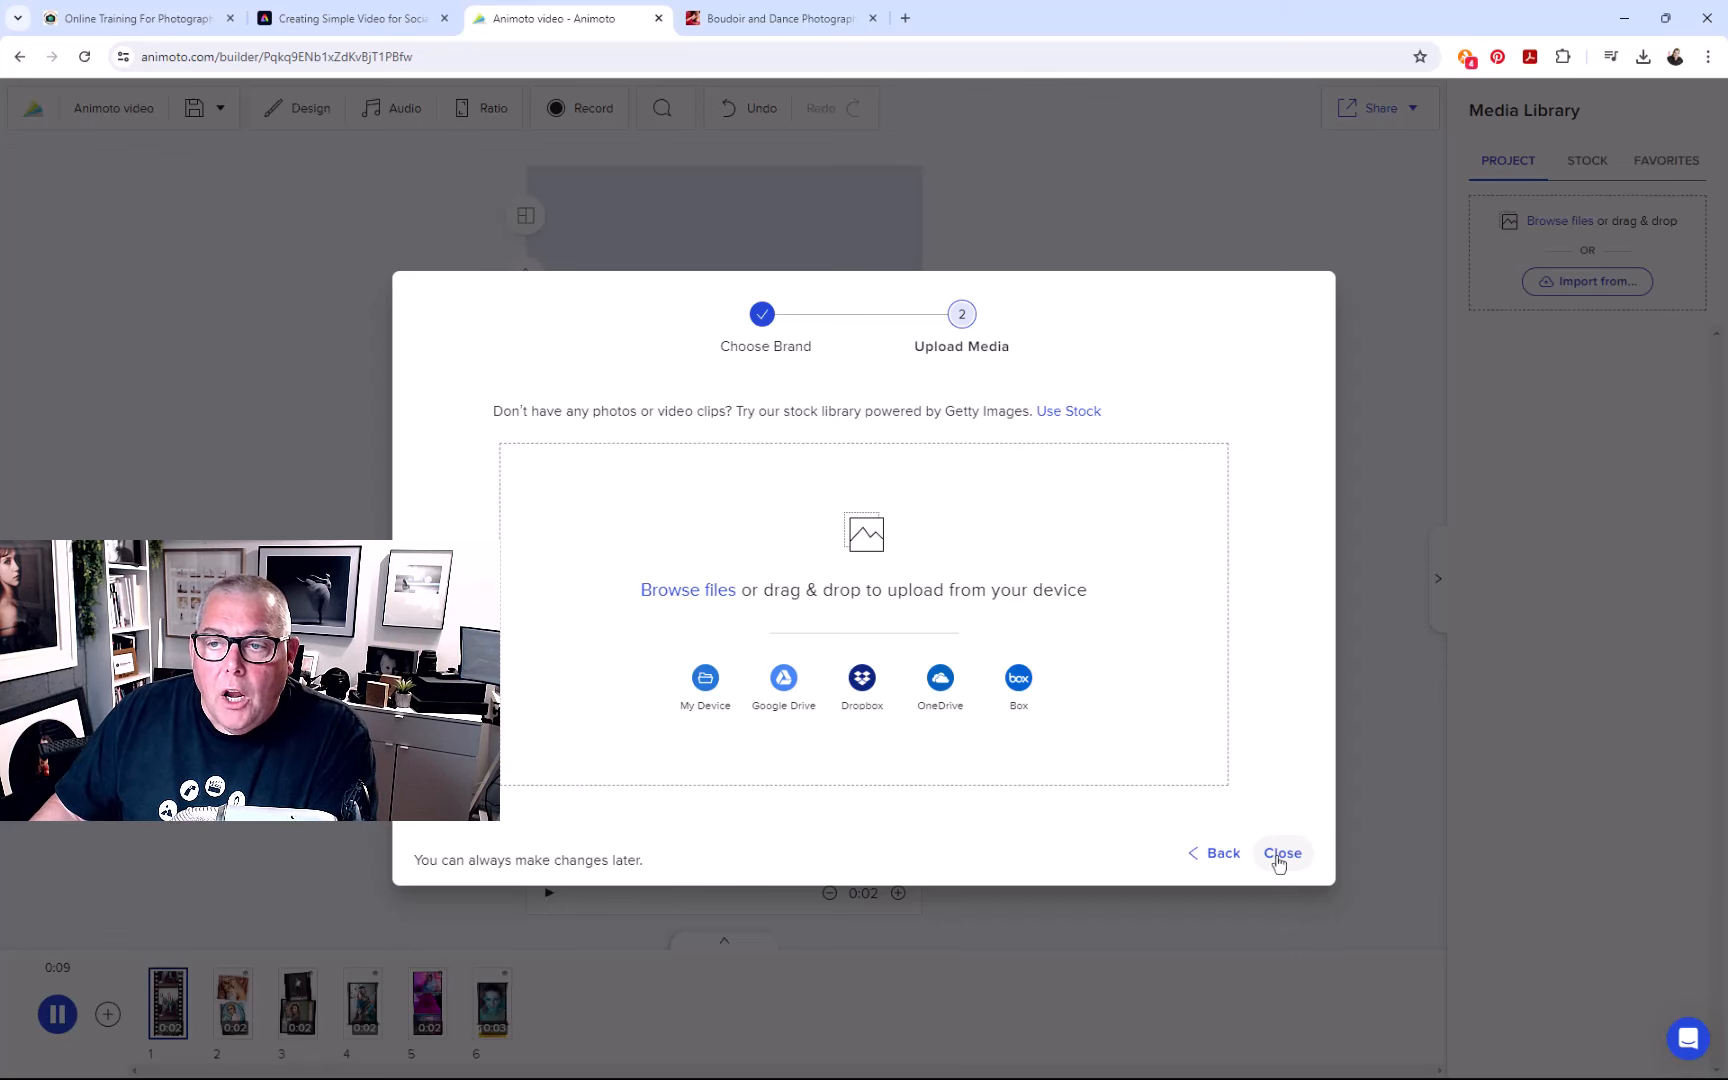
left_click(1281, 853)
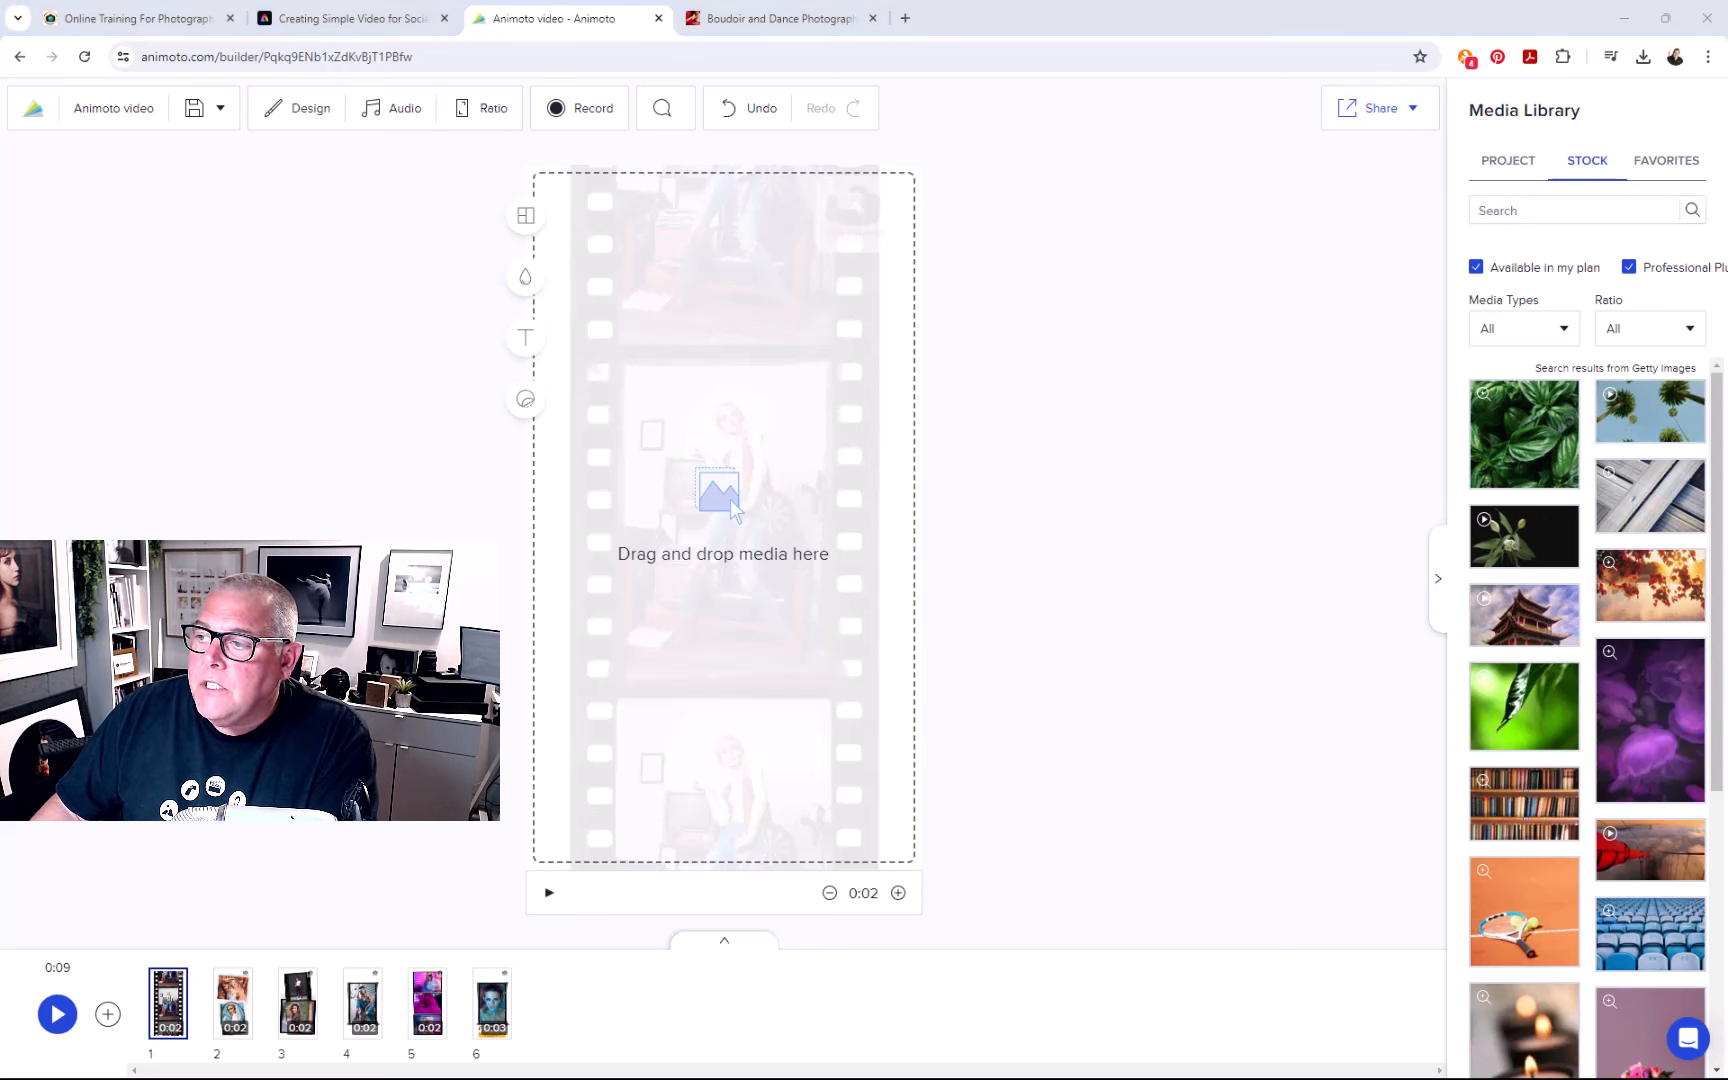
Step: Upload the boudoir photos from the computer into the project's media library
left_click_drag(735, 510, 1528, 478)
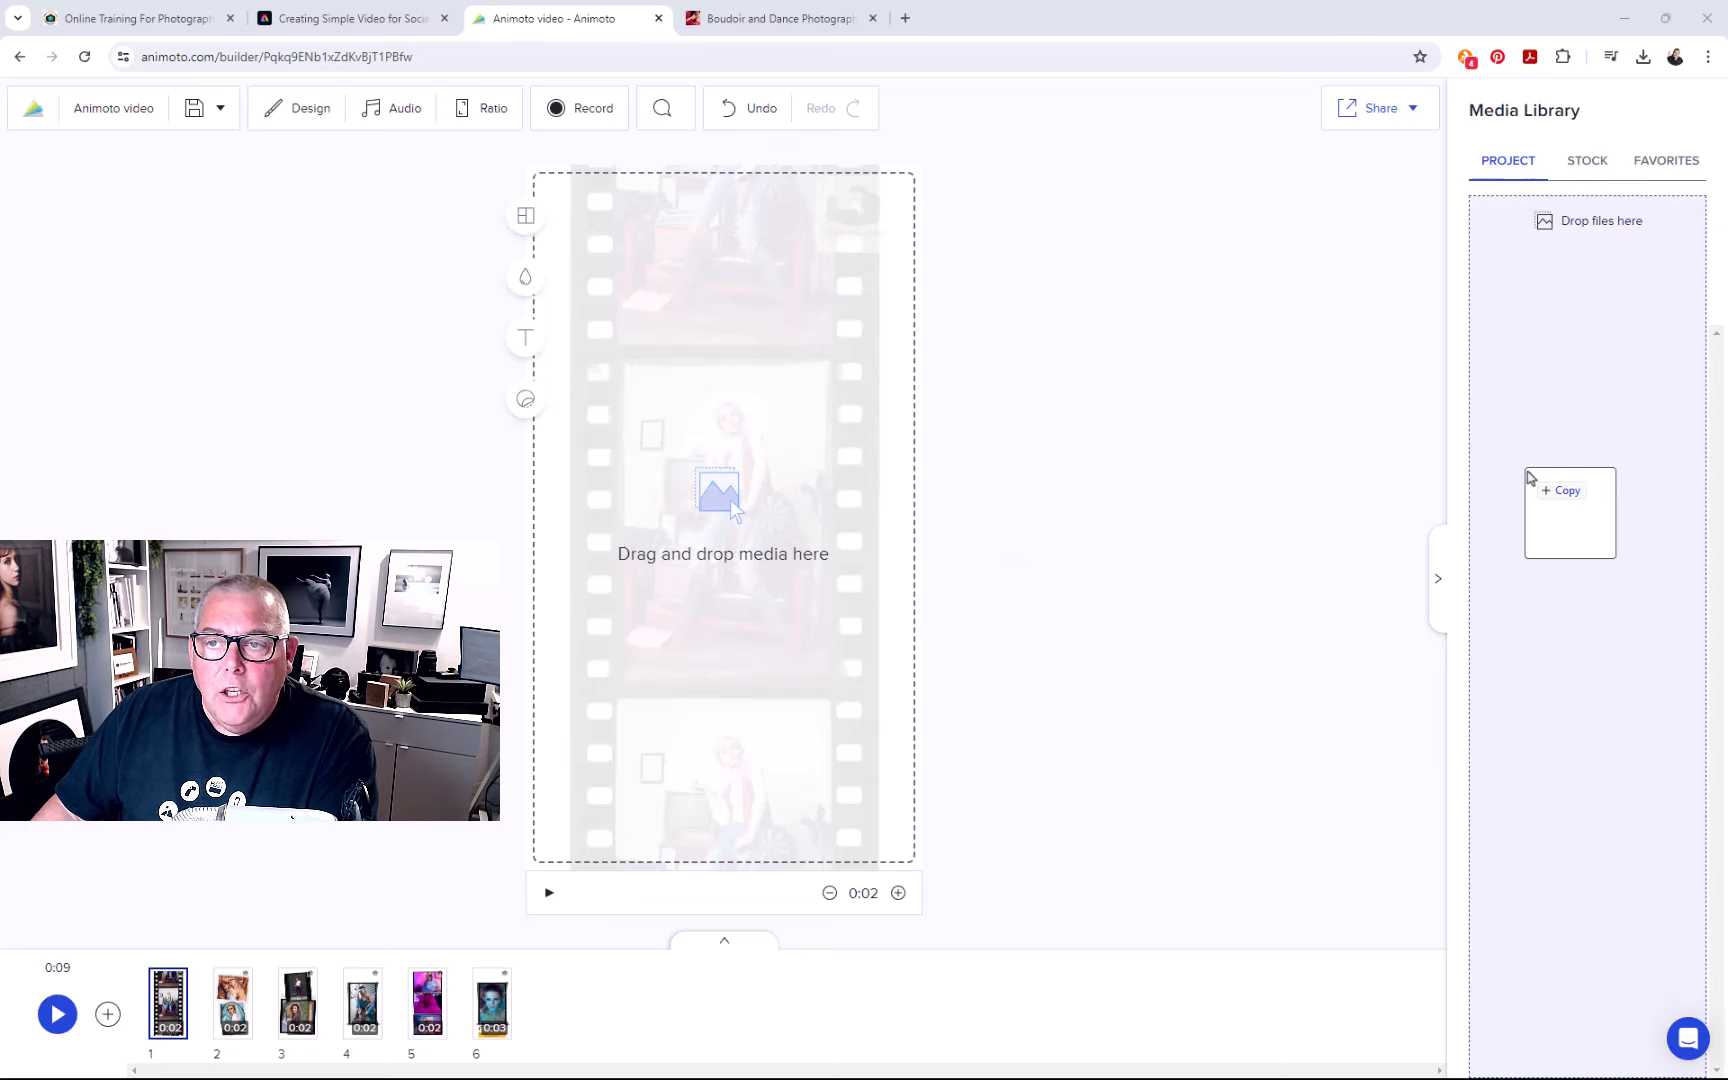
left_click_drag(1528, 478, 1529, 478)
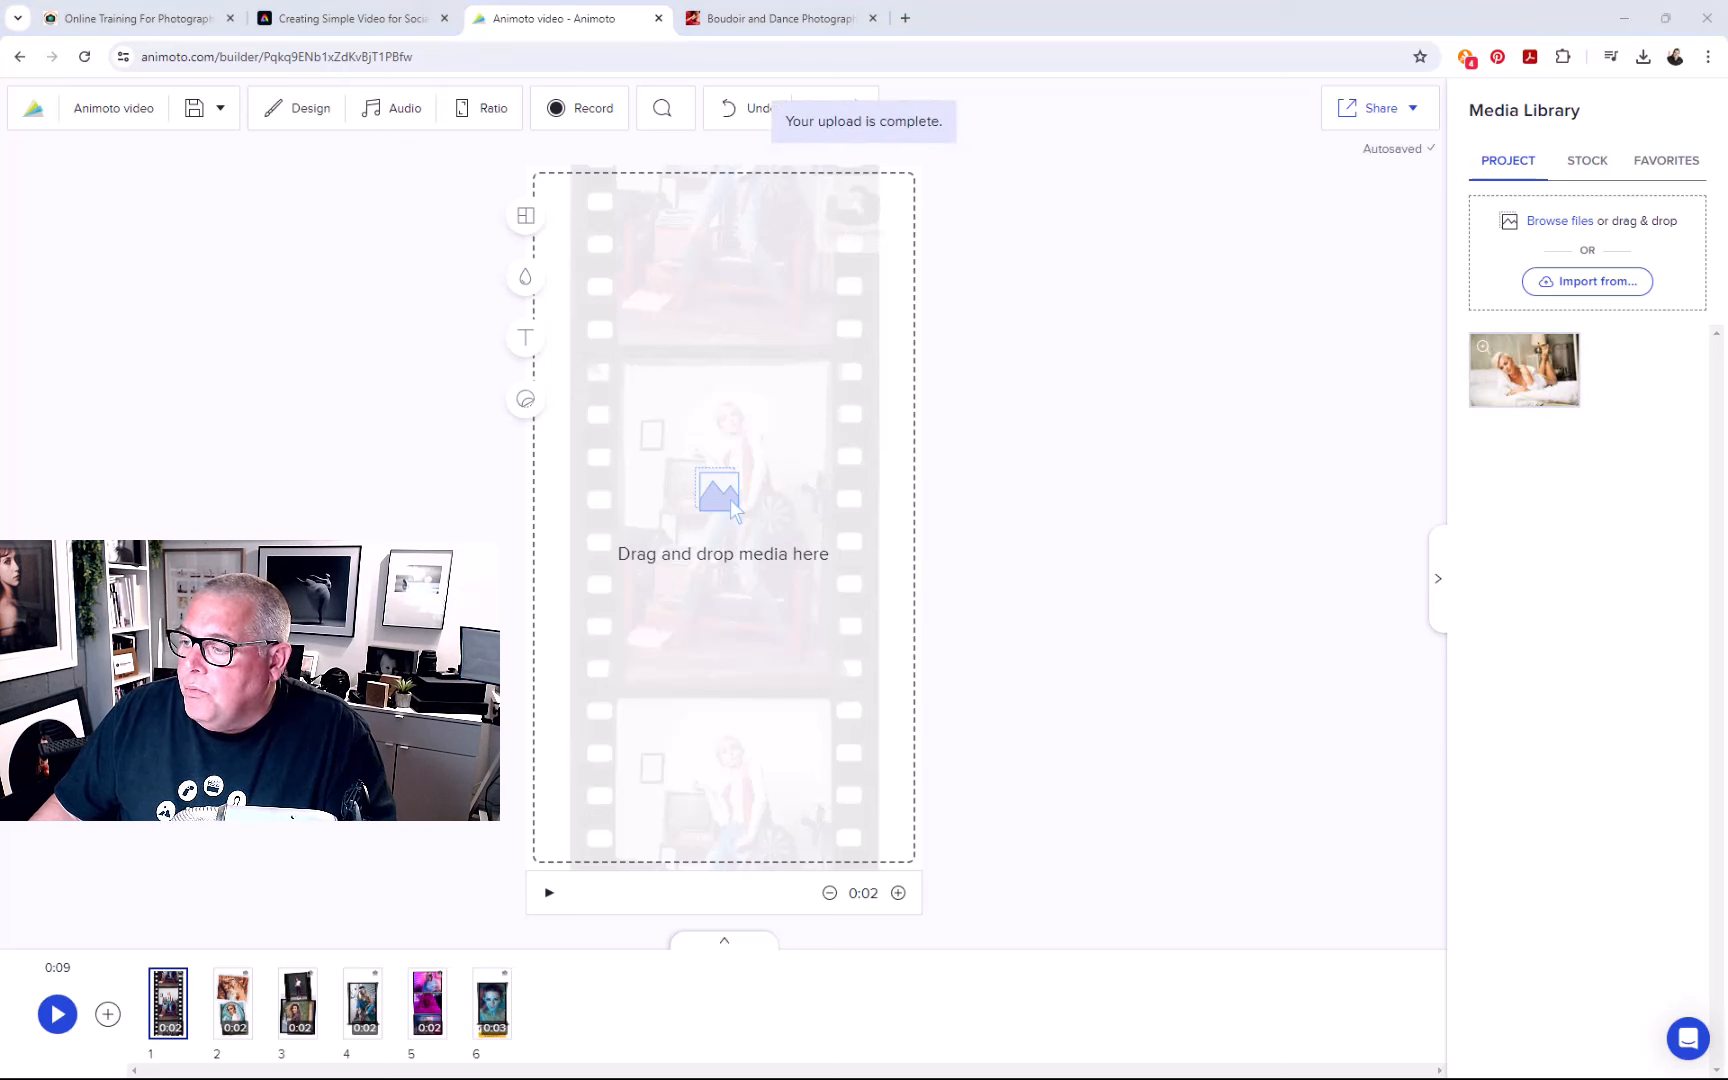
left_click_drag(1727, 498, 1576, 539)
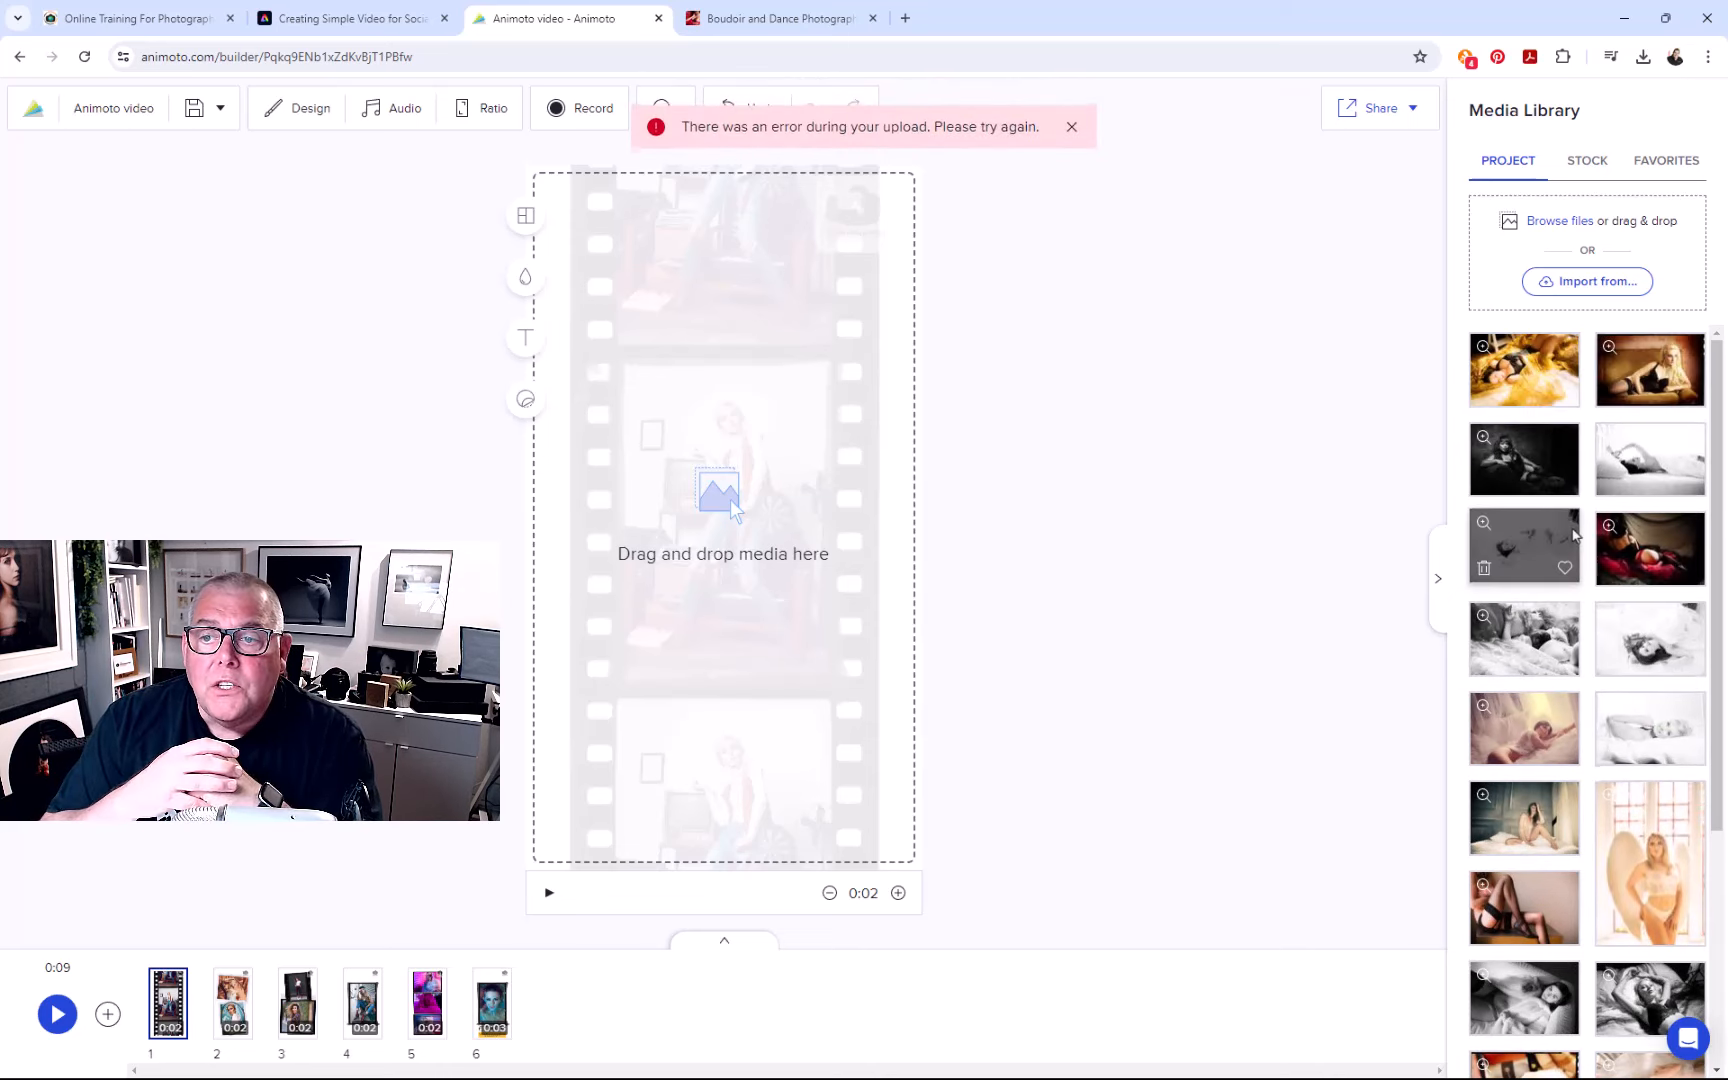
scroll(1585, 740, "down", 3)
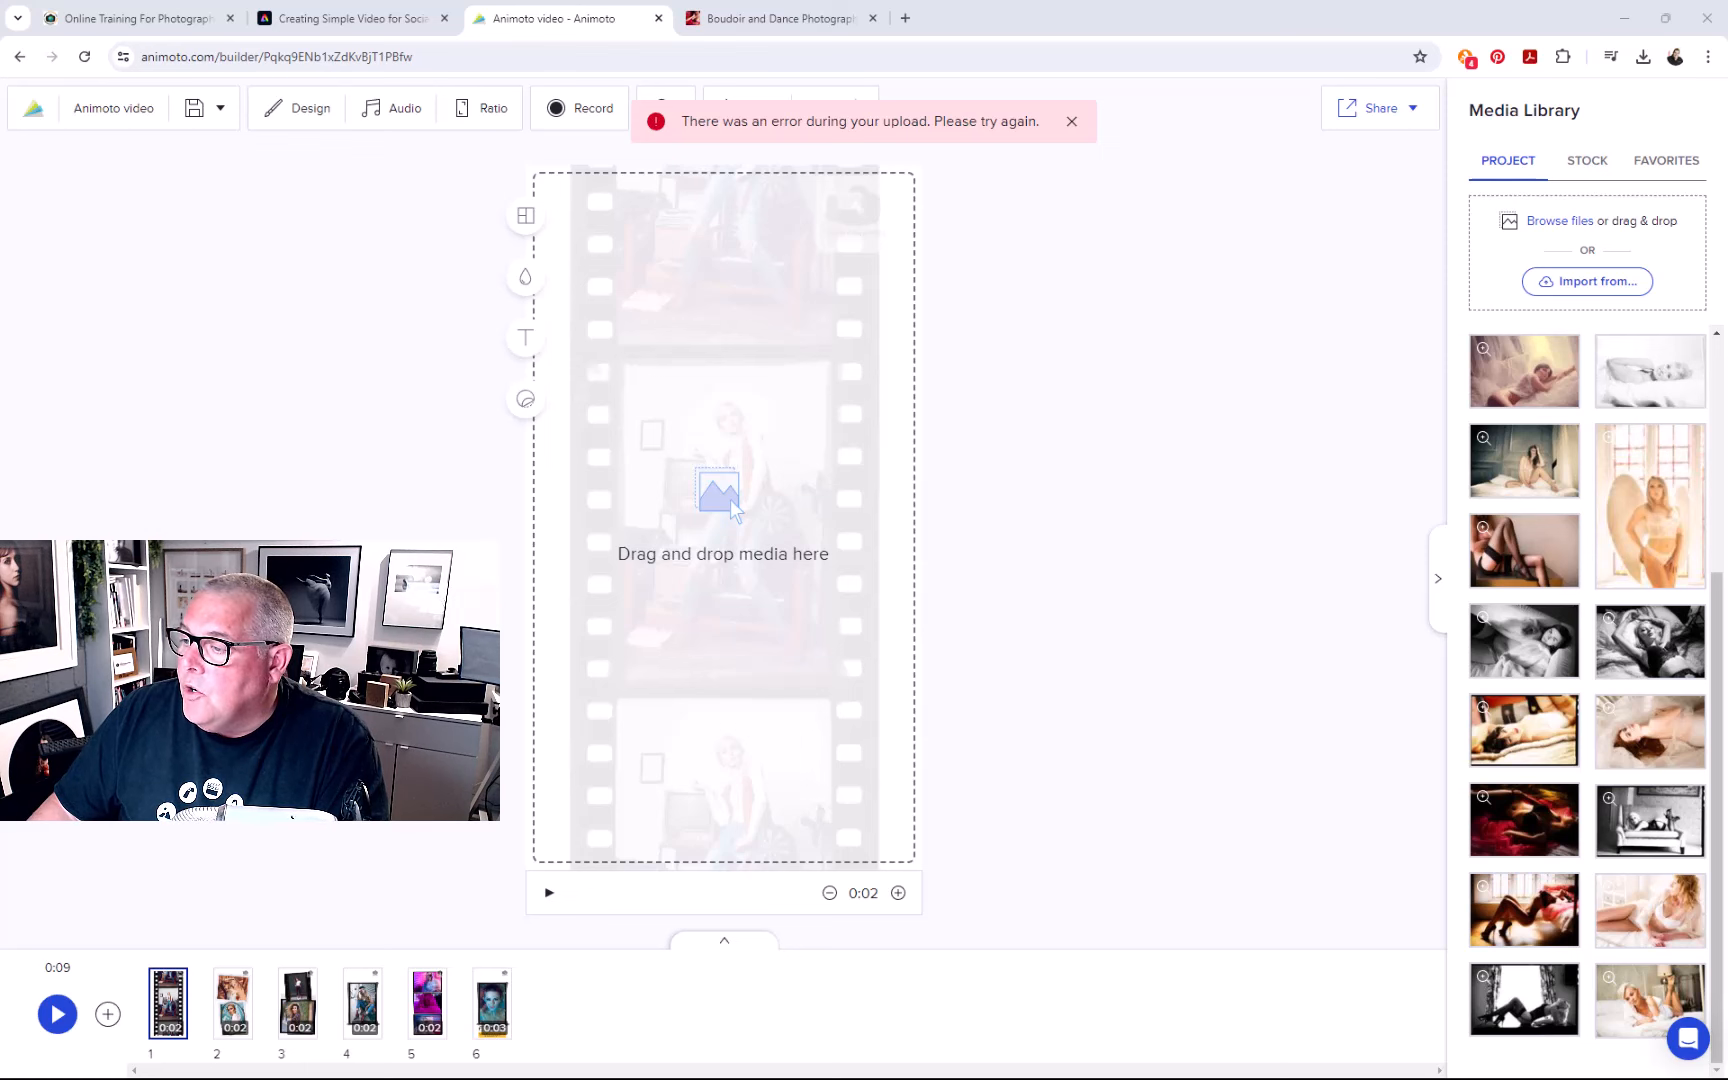
left_click_drag(1727, 640, 1618, 636)
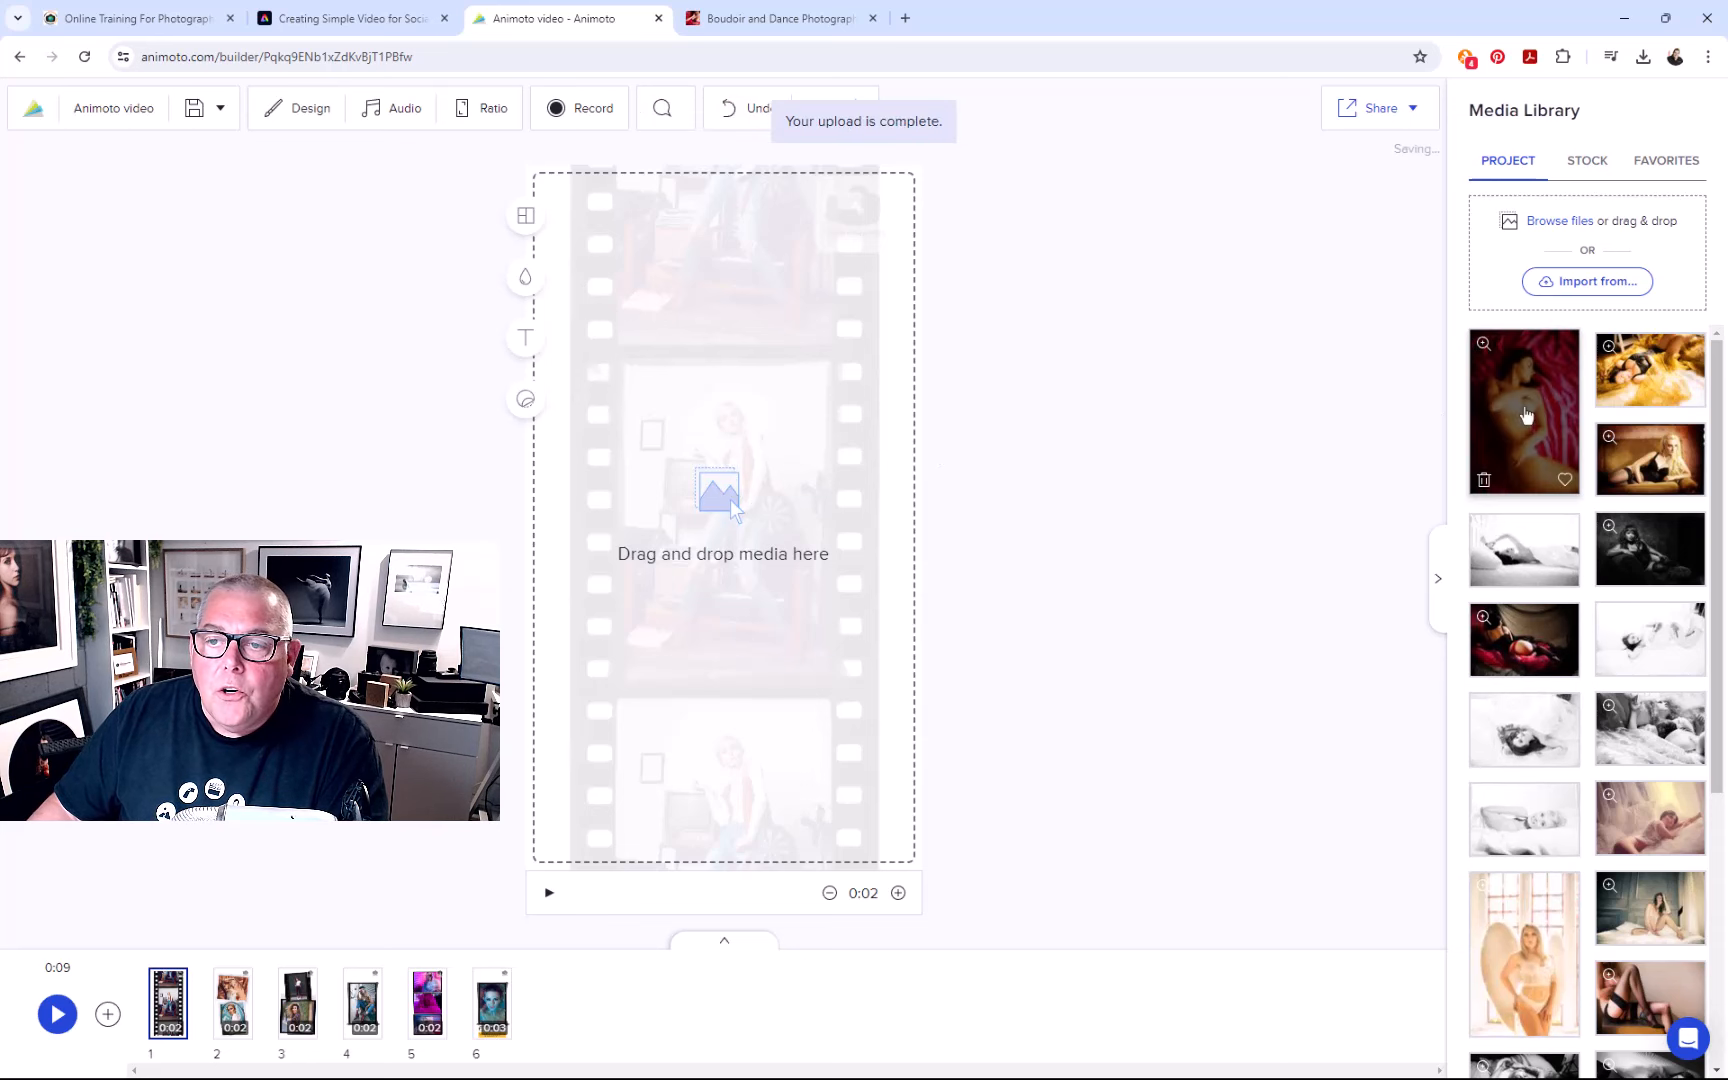
Step: Place the red-fabric portrait in the first scene, and the black-and-white reclining and angel-wings photos in the second scene's two frames
left_click_drag(1526, 415, 716, 515)
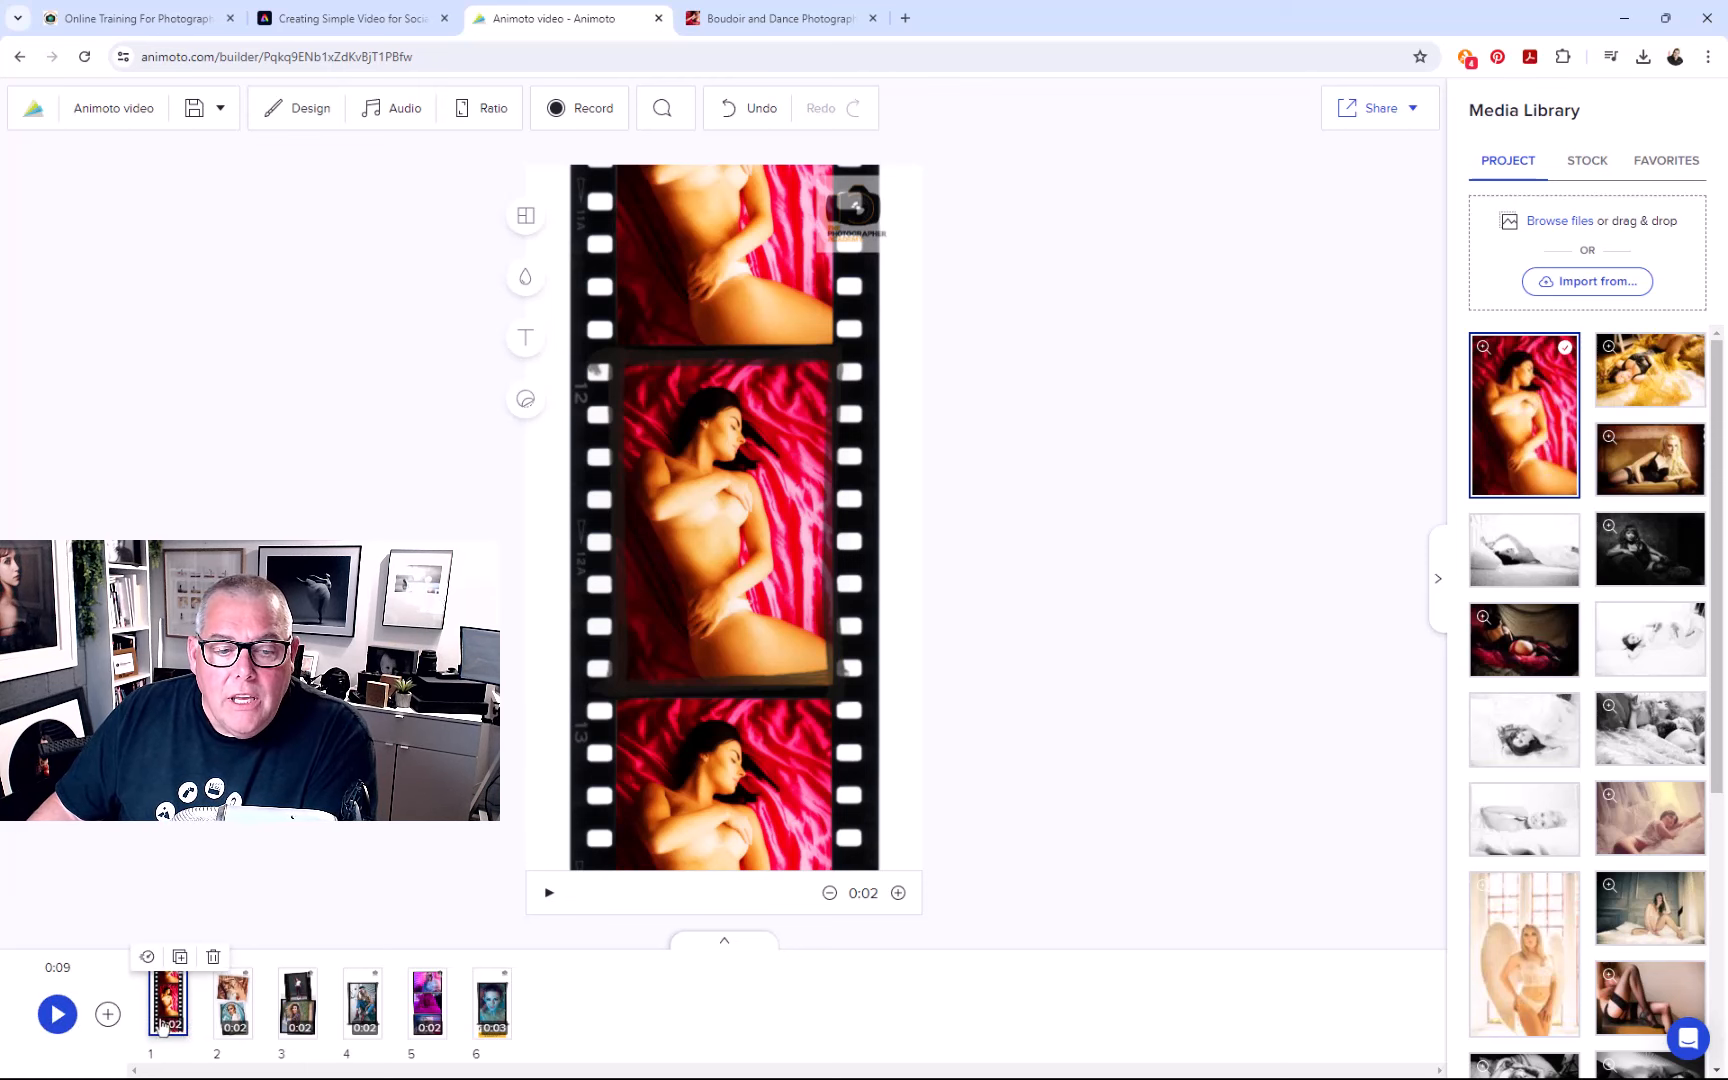
left_click(235, 1005)
left_click_drag(1655, 822, 799, 701)
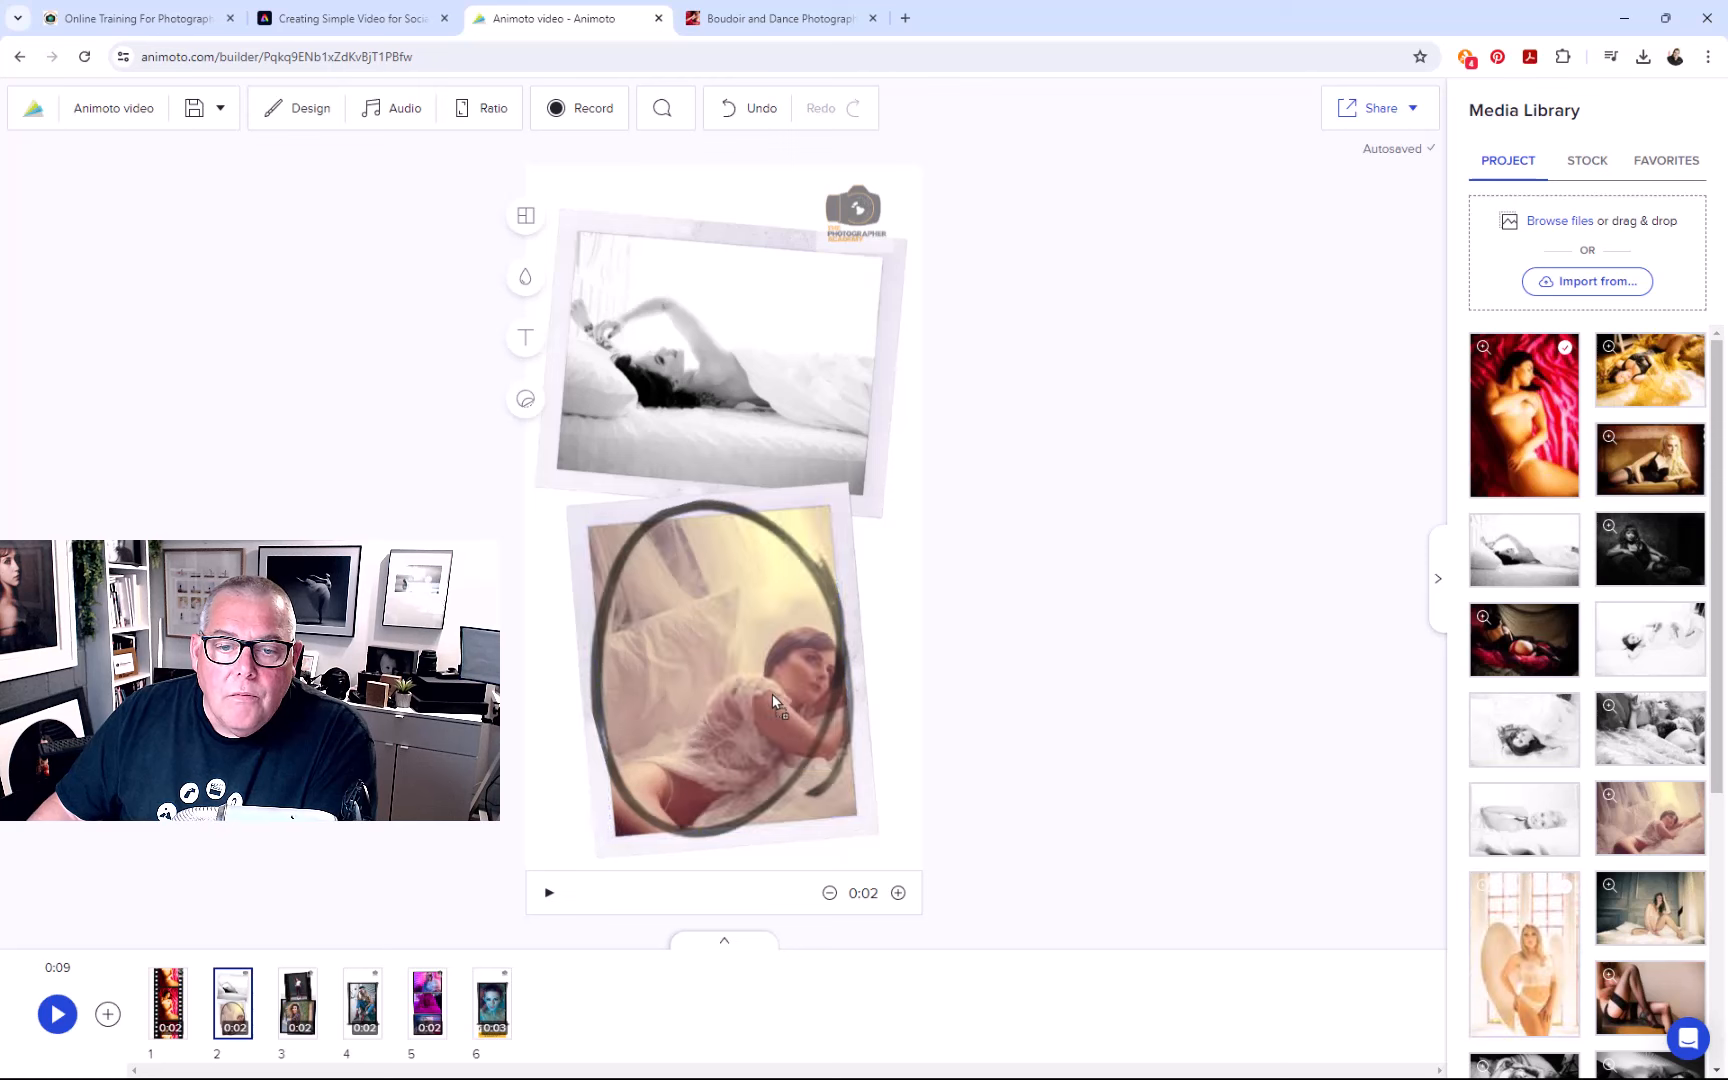
left_click_drag(772, 694, 774, 696)
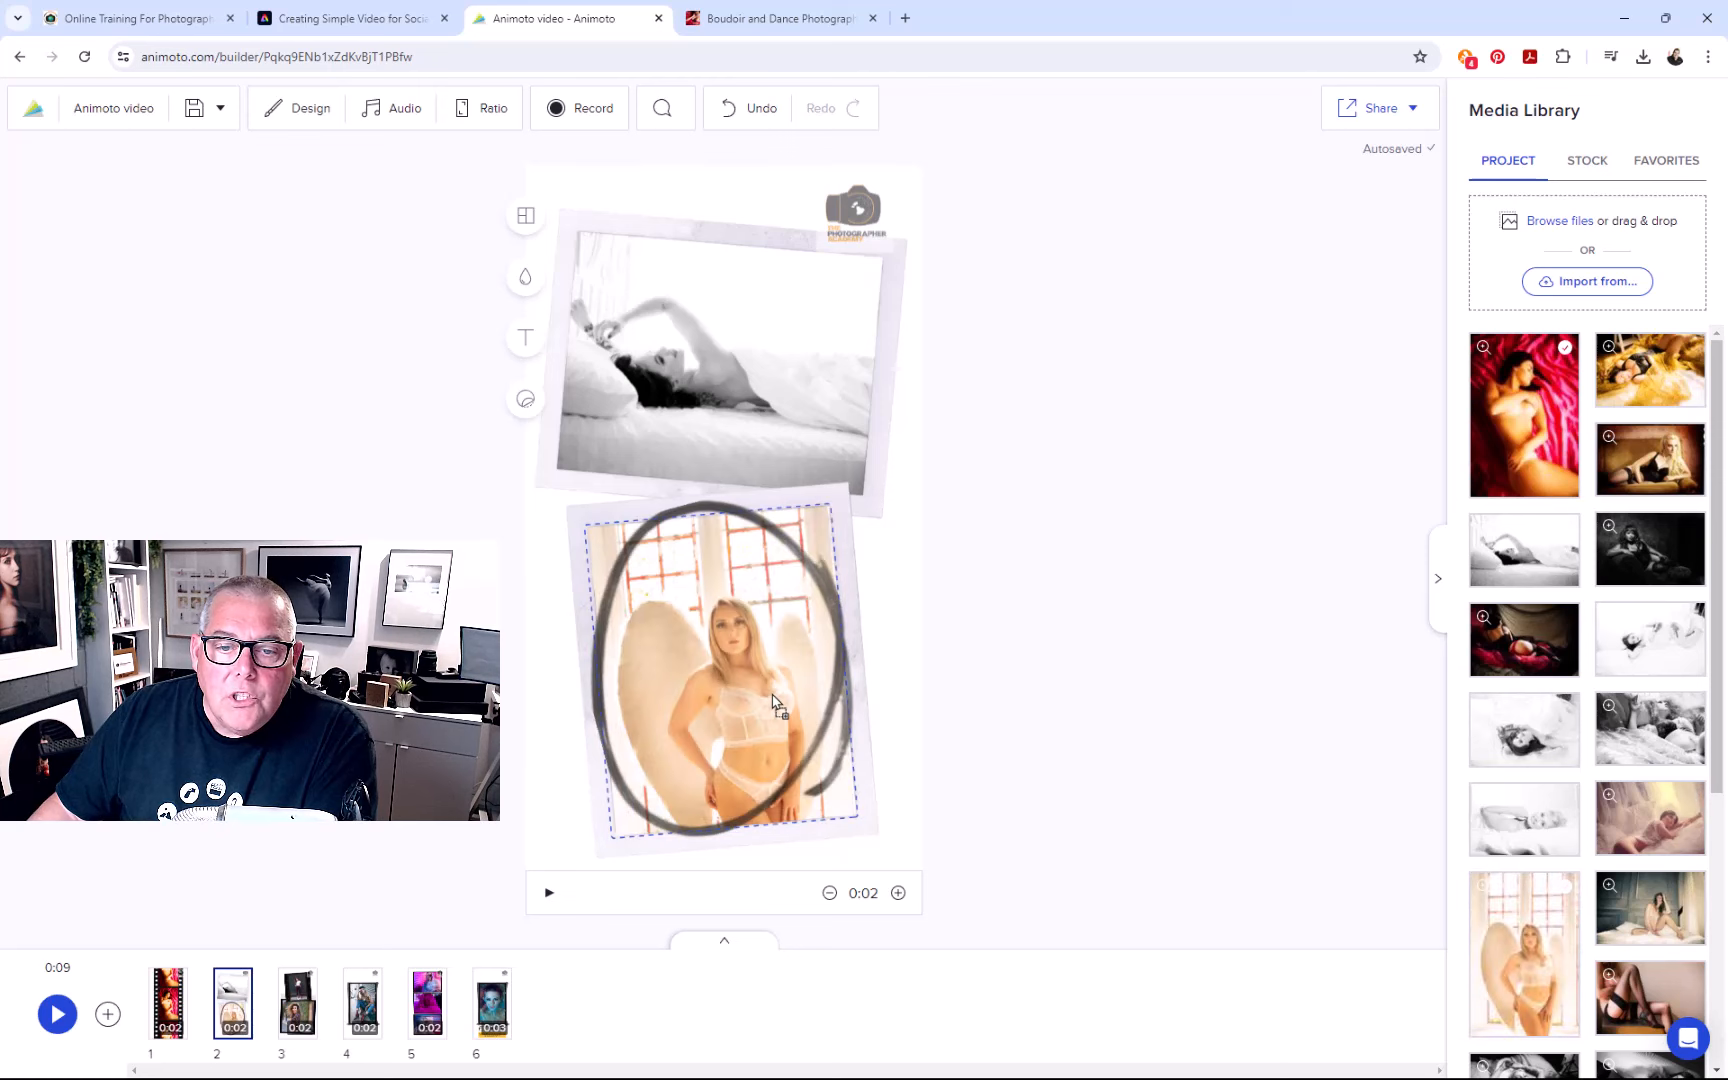
Step: Fill the third scene with the black-and-white portrait in the upper frame and the seated stockings photo in the lower frame
left_click(299, 995)
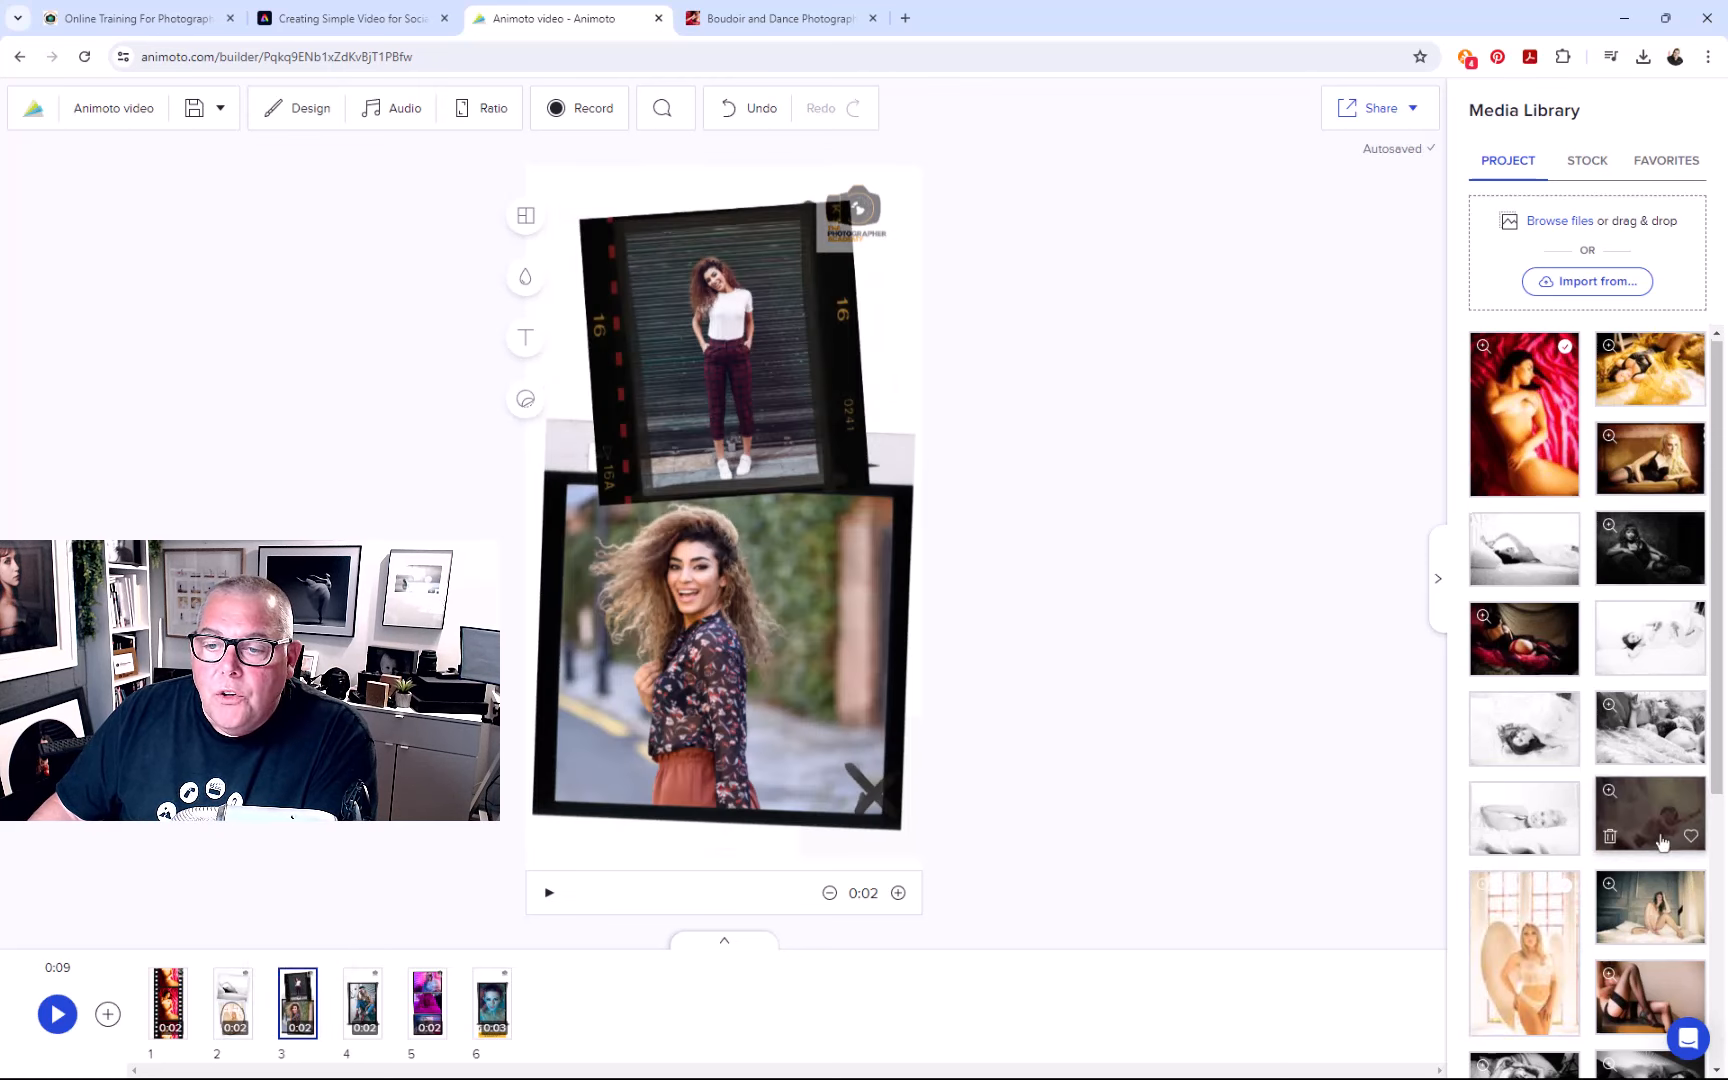
scroll(1662, 843, "down", 2)
left_click_drag(1662, 843, 775, 652)
left_click_drag(1555, 908, 814, 379)
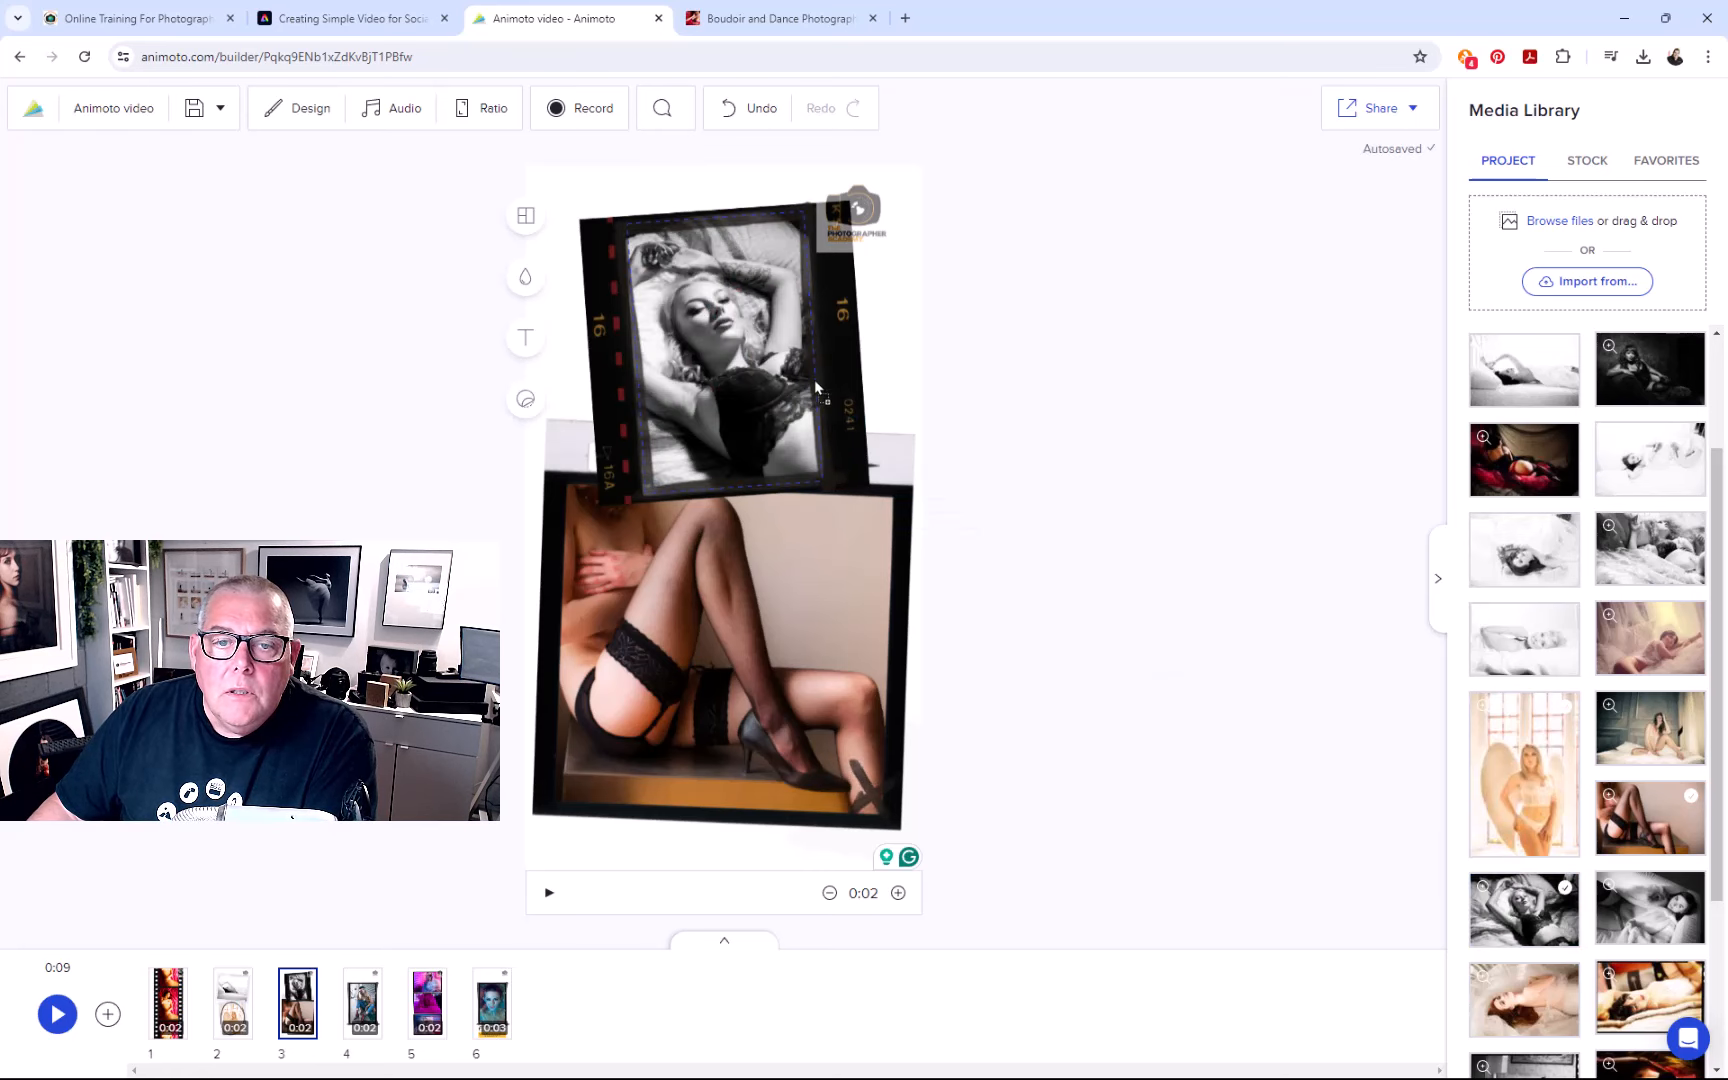
Step: Fill the fourth scene with the black-and-white window silhouette, and replace it with a newly uploaded black-and-white photo of a standing figure
left_click(358, 1008)
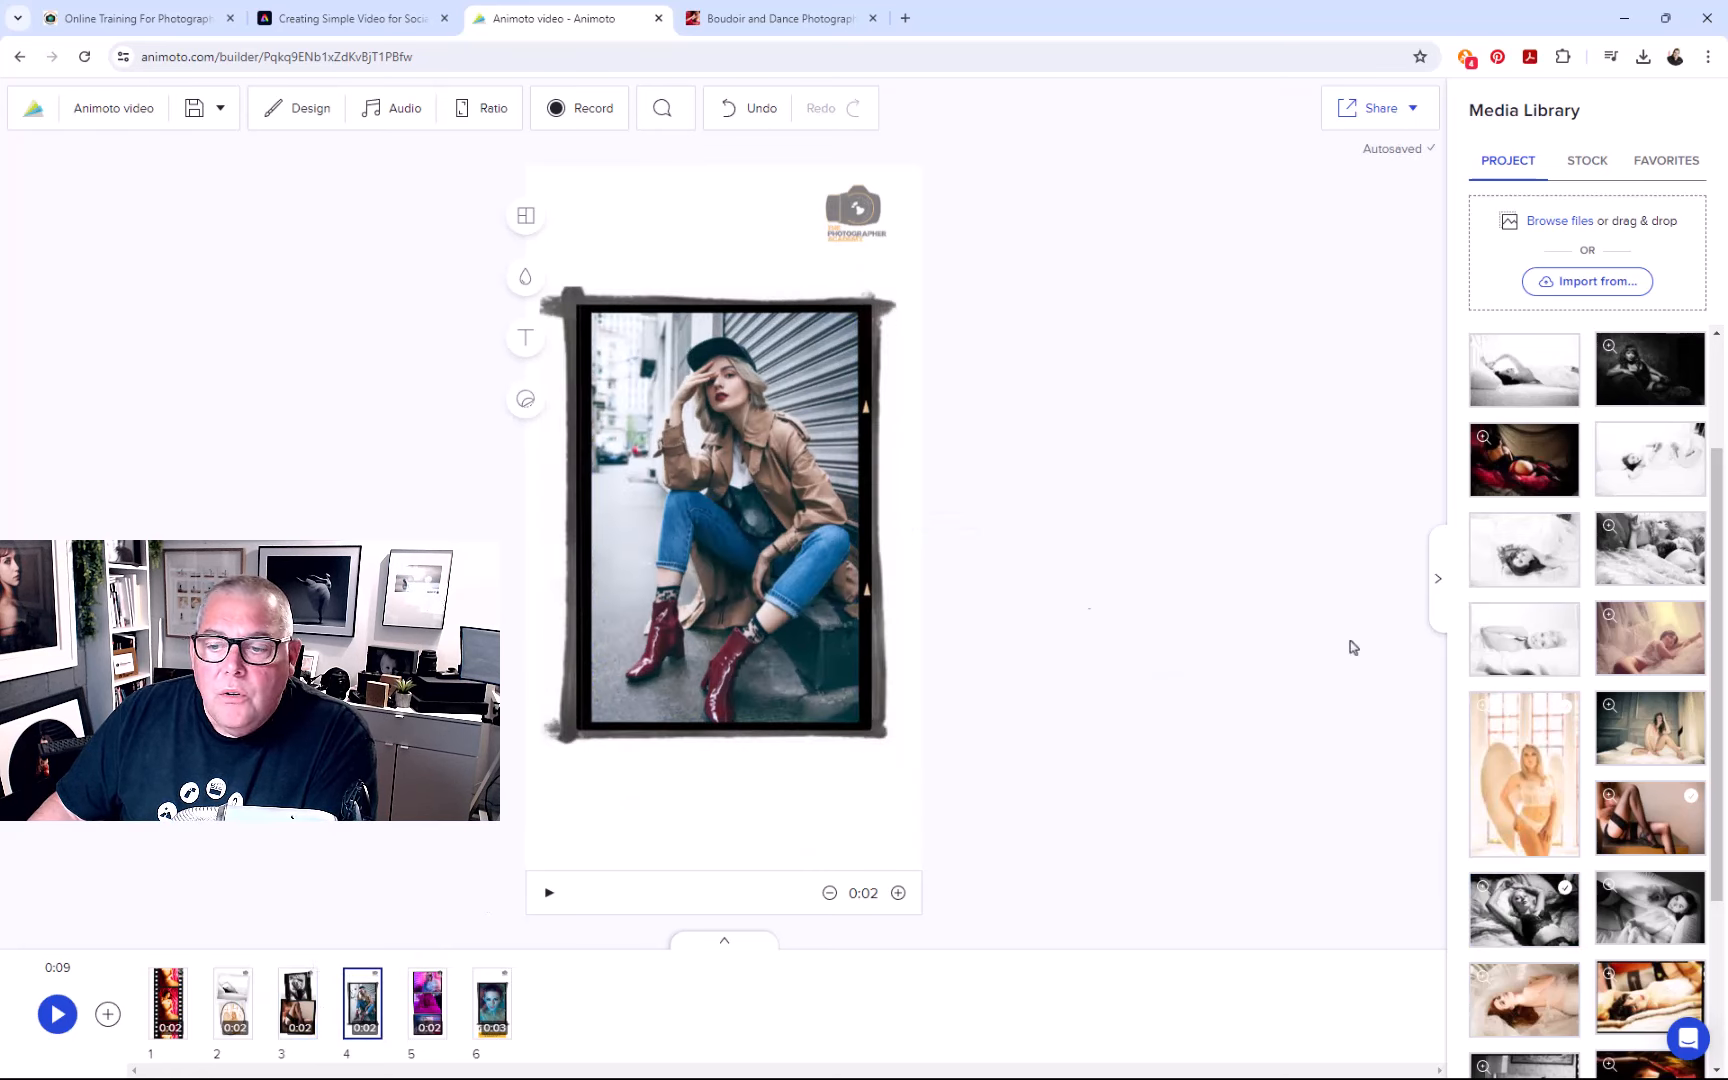
scroll(1620, 900, "down", 3)
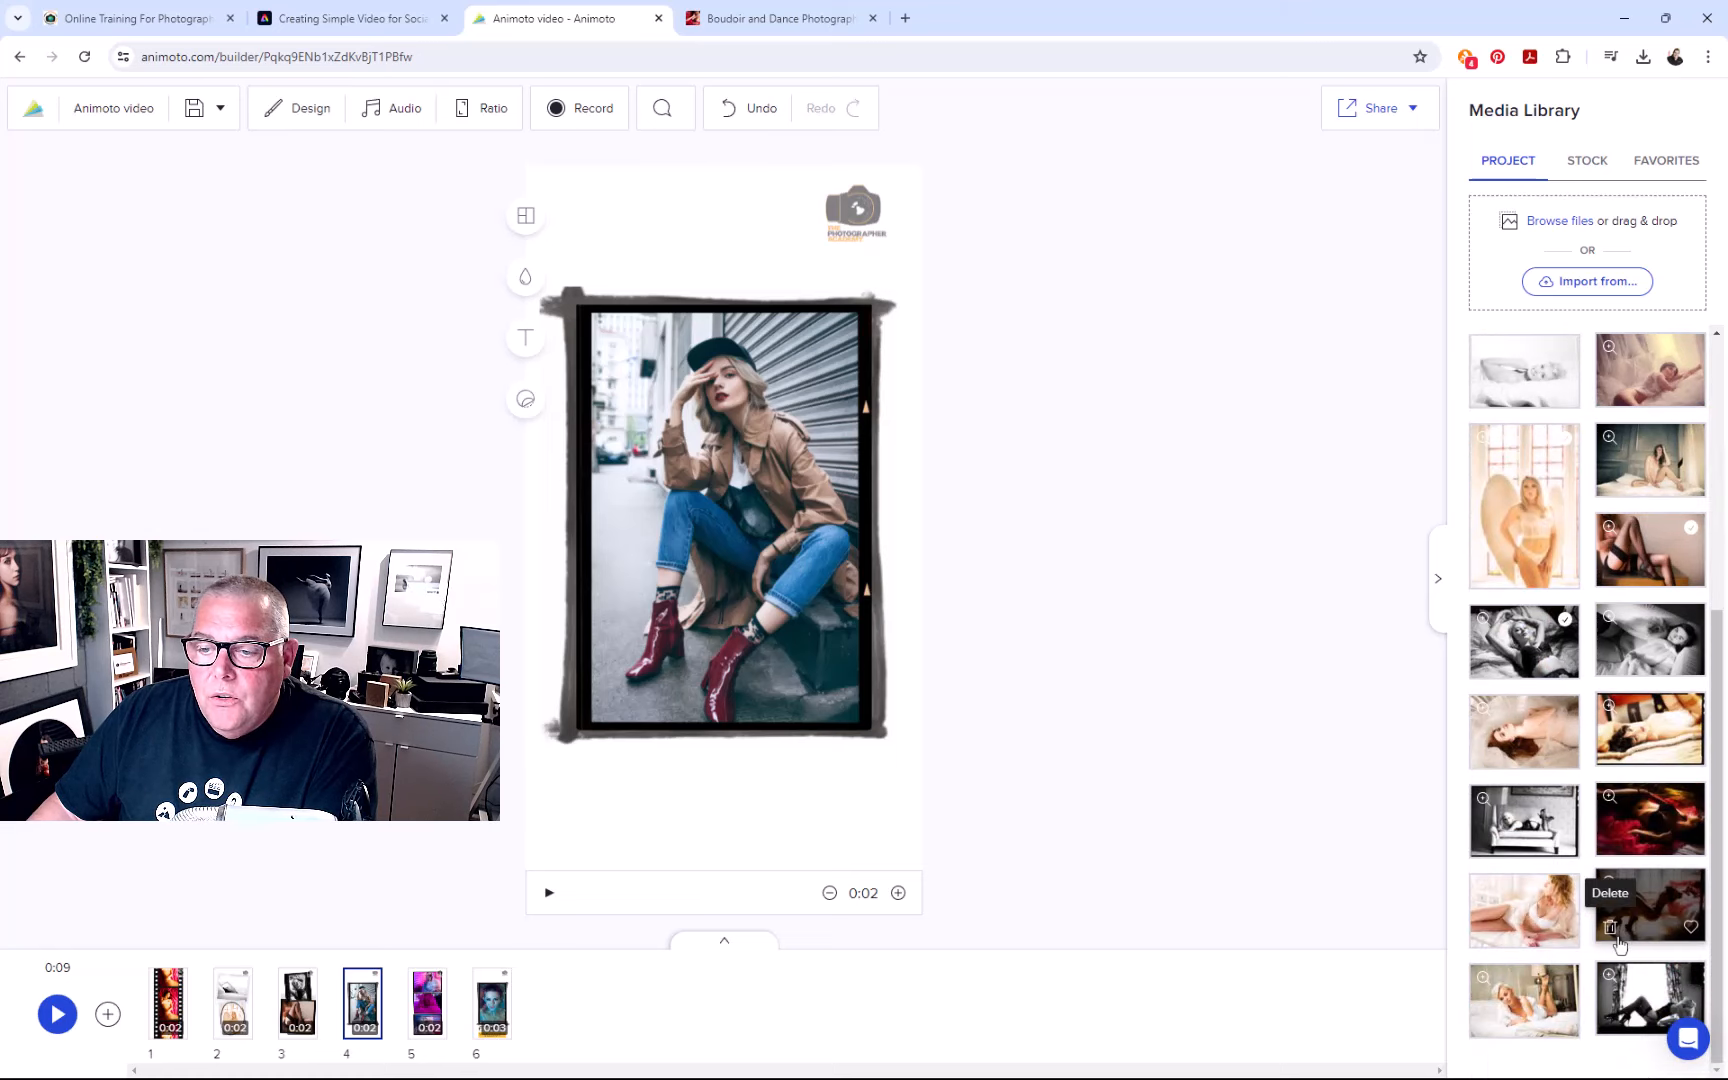
left_click_drag(1625, 998, 783, 593)
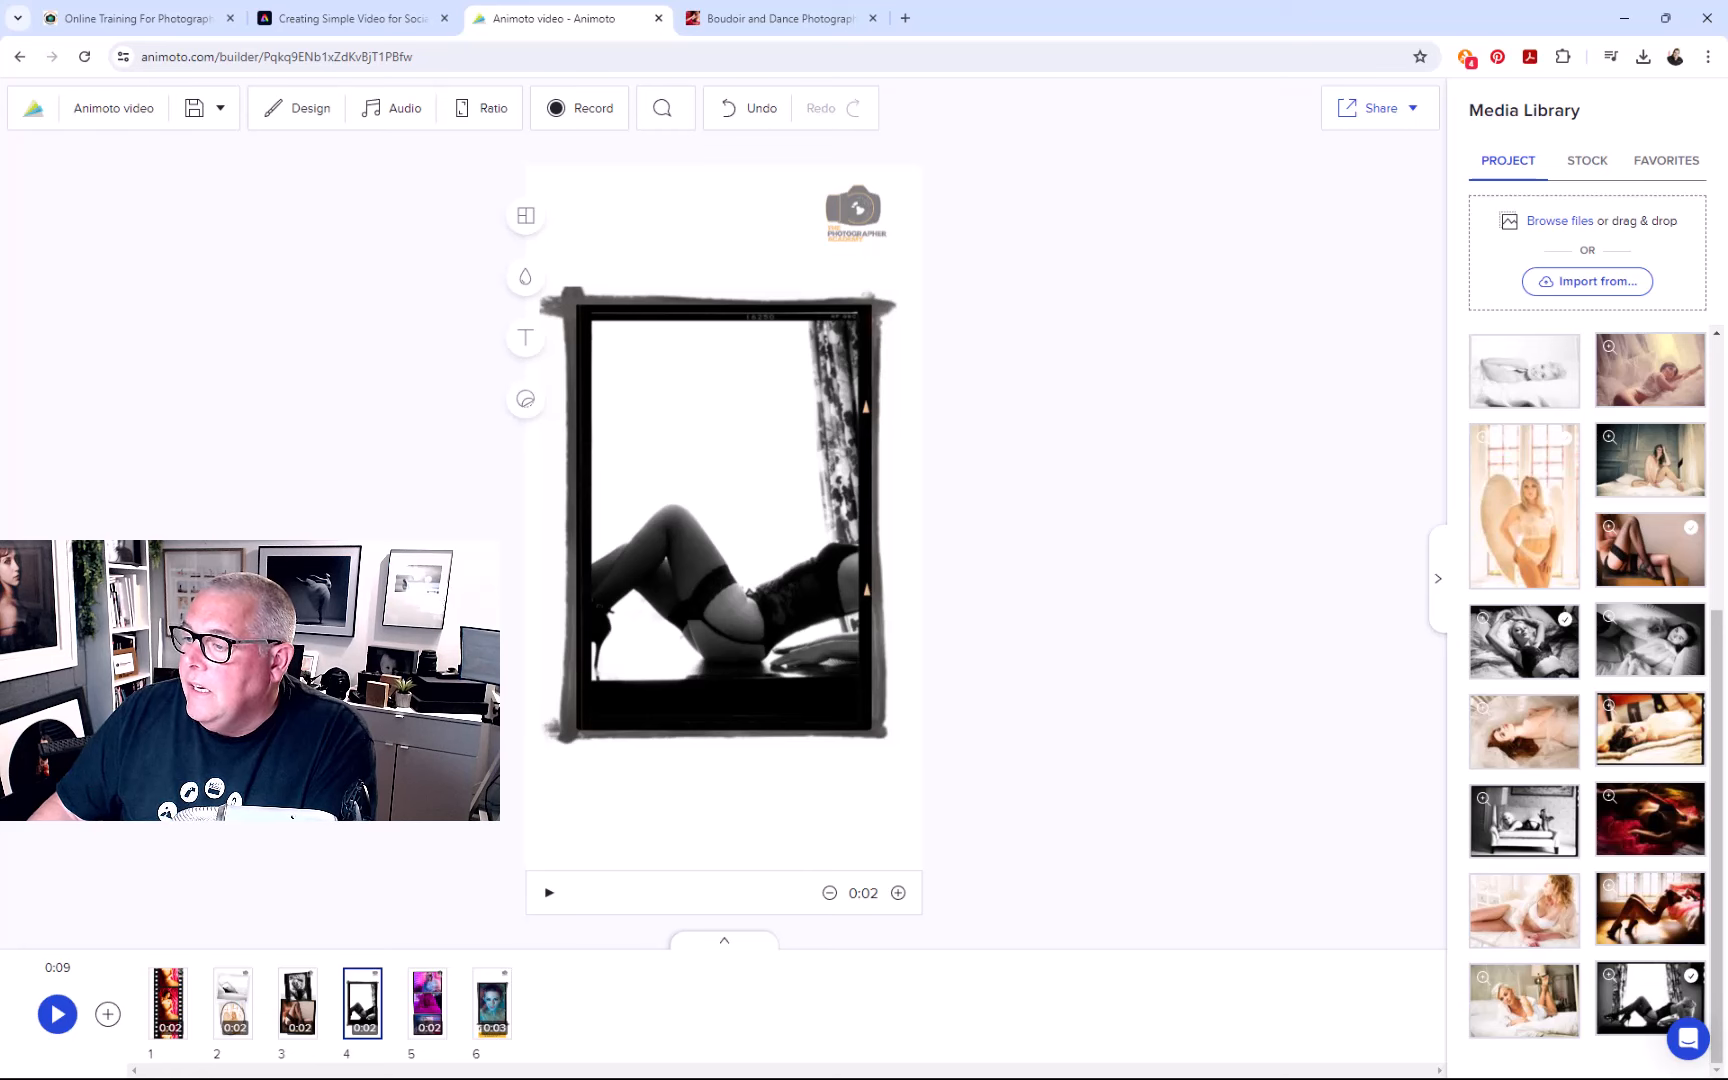
scroll(1568, 560, "up", 3)
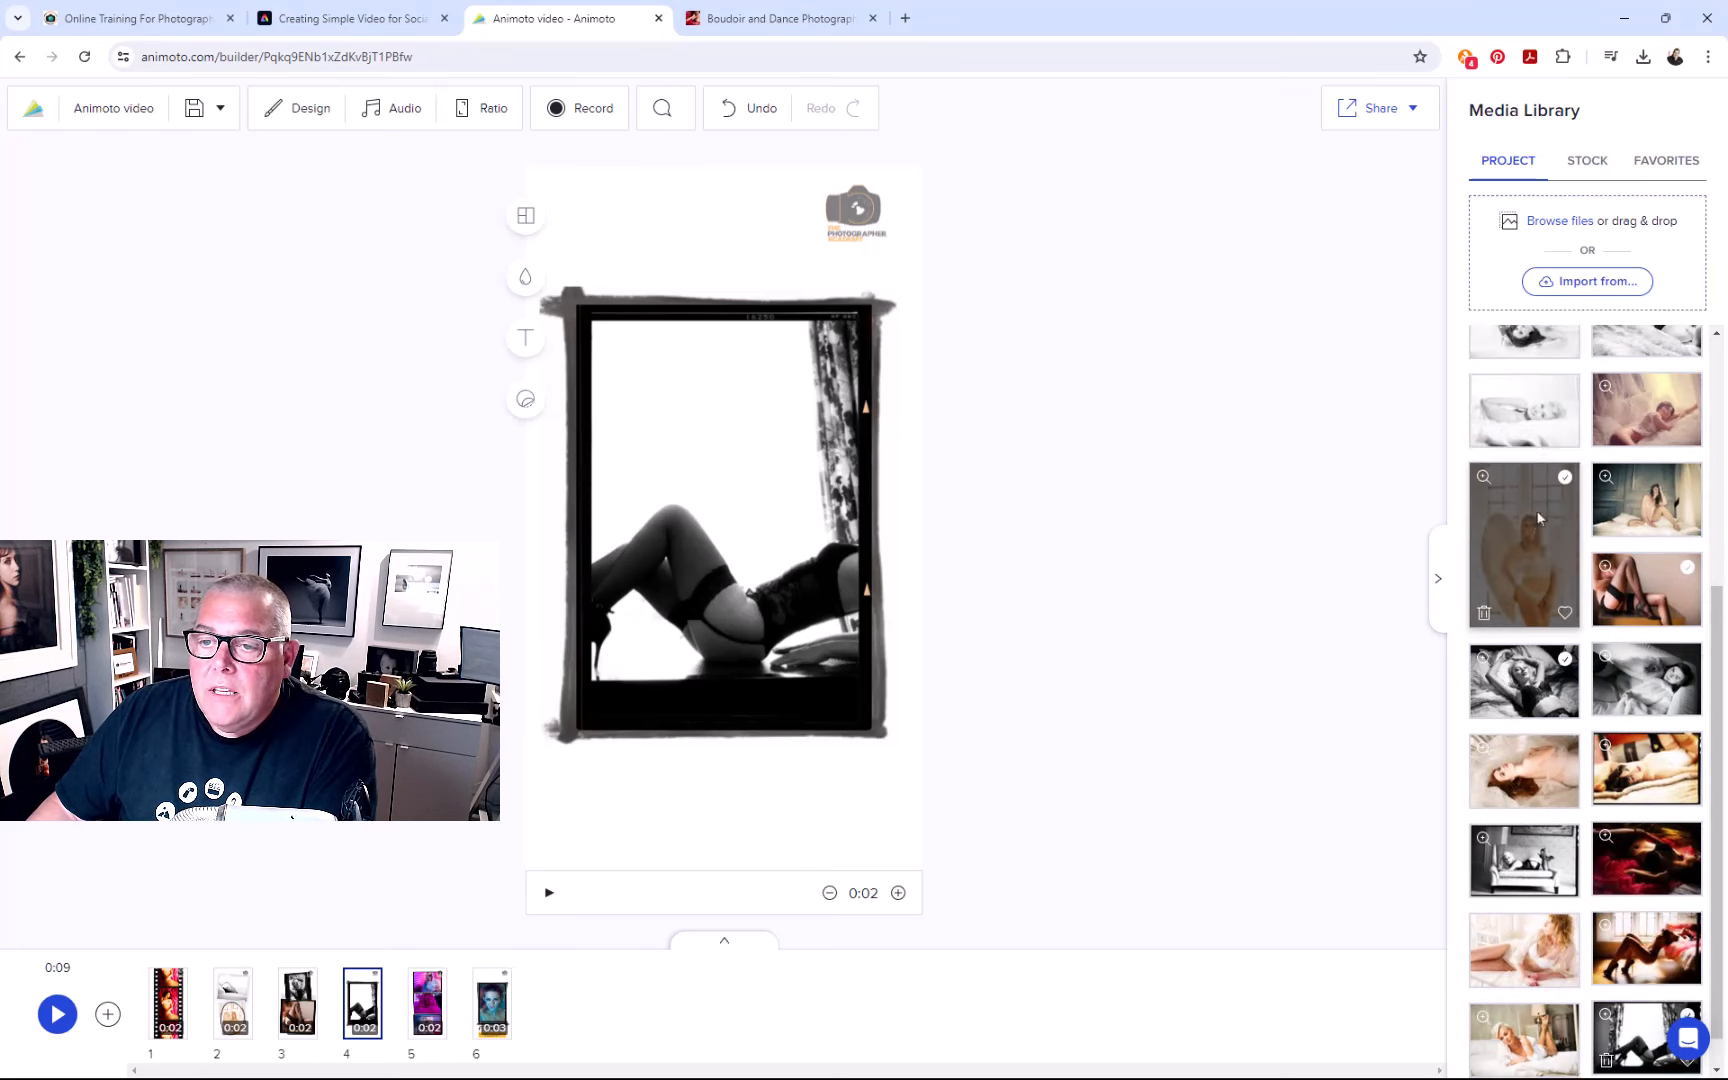
scroll(1568, 560, "up", 5)
left_click_drag(1524, 415, 830, 471)
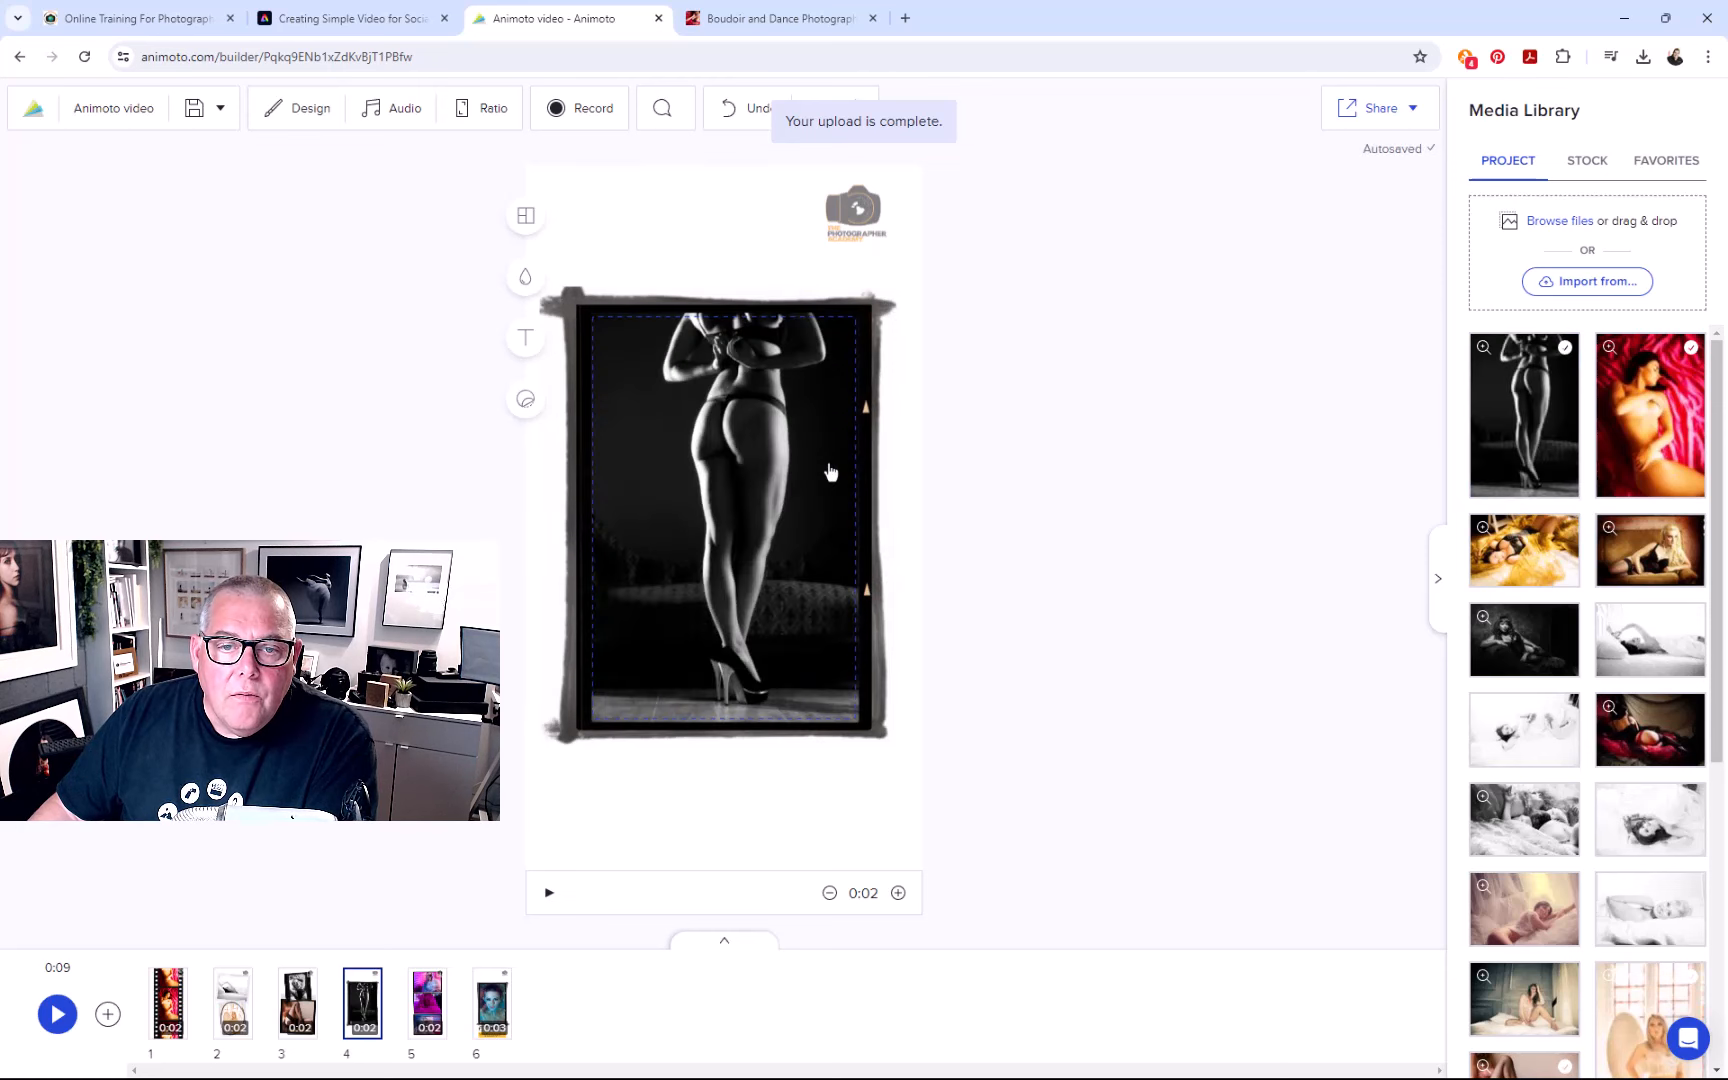
Step: Fill the fifth scene's three frames with the warm-toned portrait on top and two black-and-white photos below it
left_click(422, 1005)
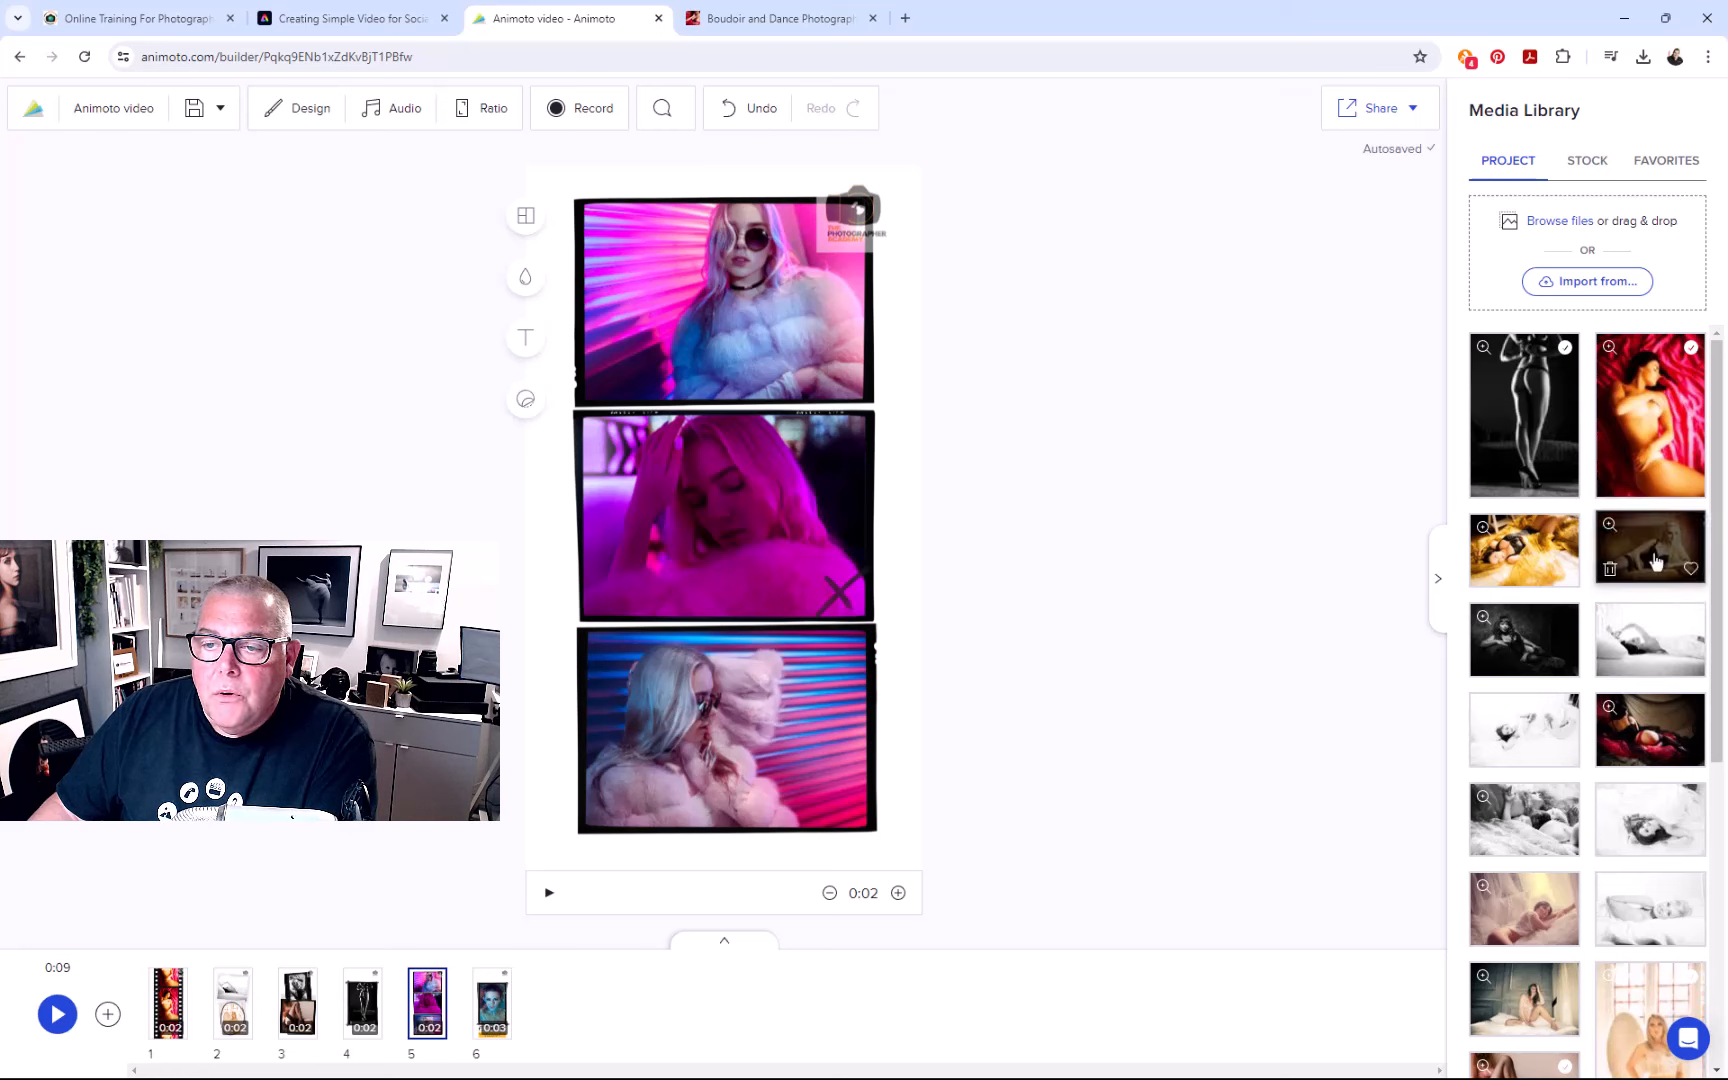
left_click_drag(1655, 562, 740, 300)
left_click_drag(1530, 825, 800, 517)
left_click_drag(1621, 910, 783, 712)
Step: Replace the sample portrait in the sixth scene with the angel-wings photo
left_click(491, 1000)
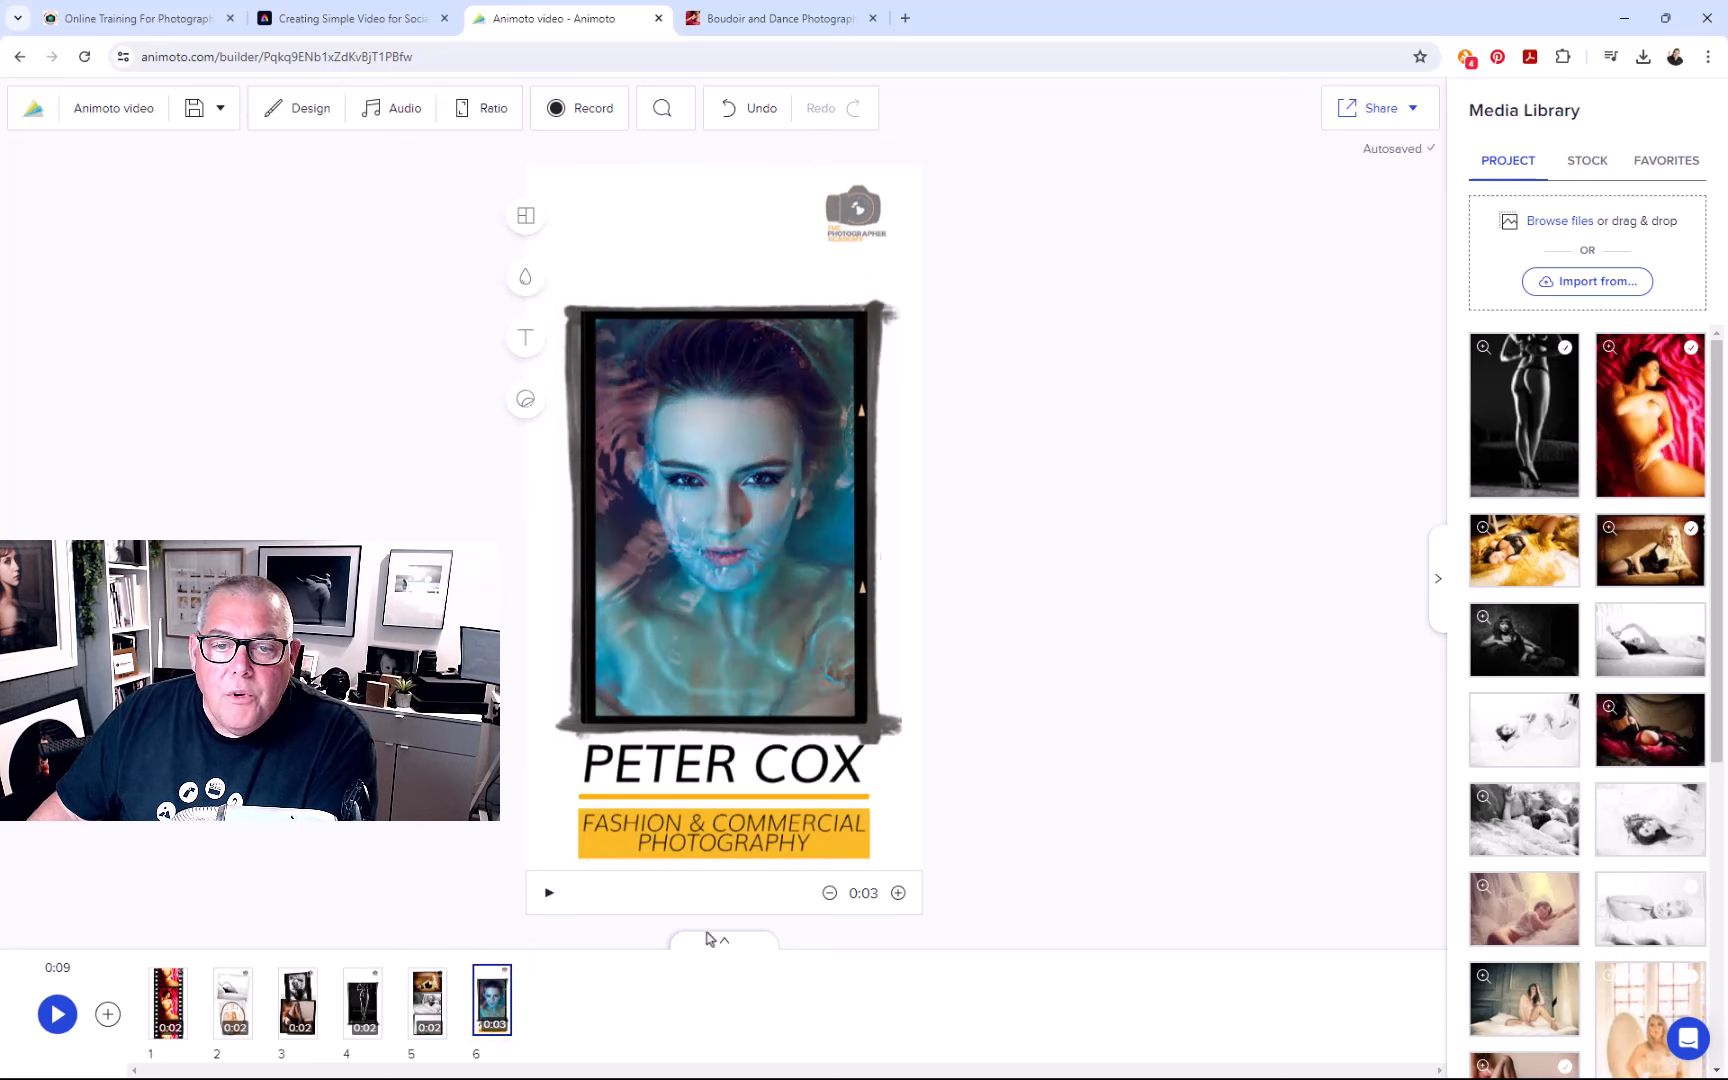
scroll(1555, 740, "down", 2)
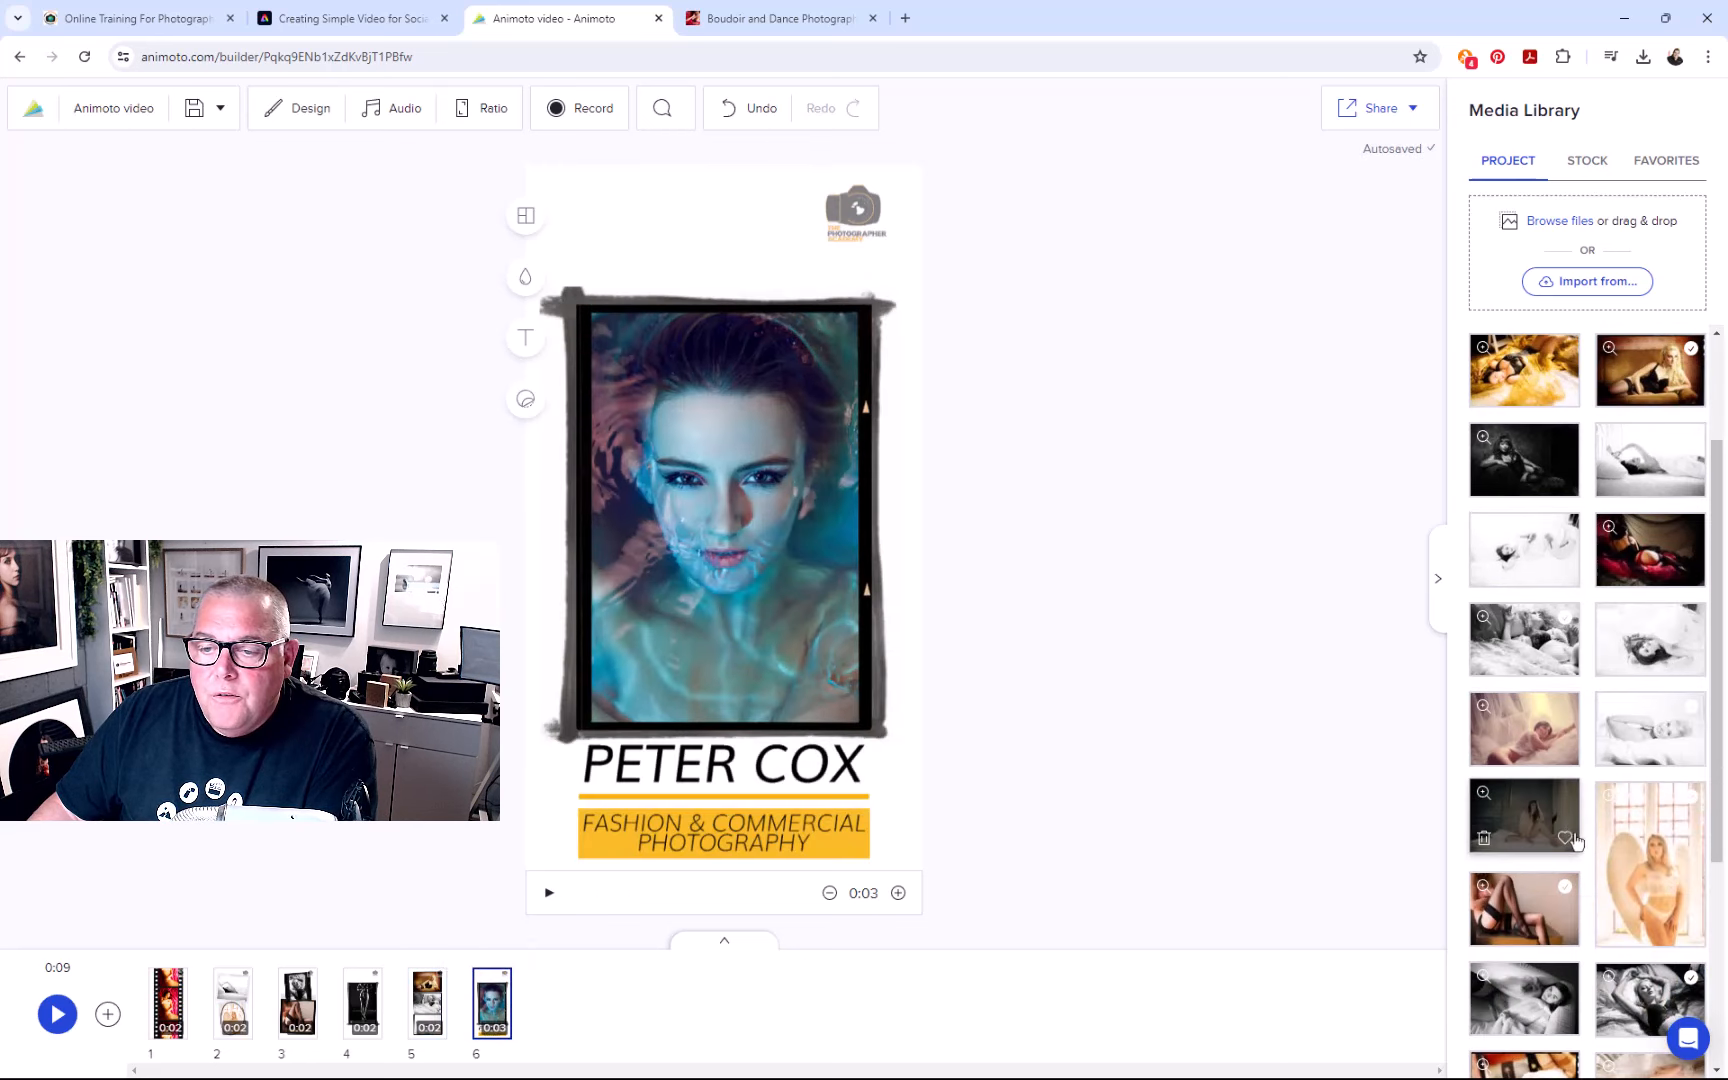
left_click_drag(1680, 895, 690, 560)
Step: Replace the sample name in the closing scene with the photographer's full name and reduce its font size to fit on one line
left_click(724, 765)
key("ctrl+a")
type("Mark Cleghorn")
key("ctrl+a")
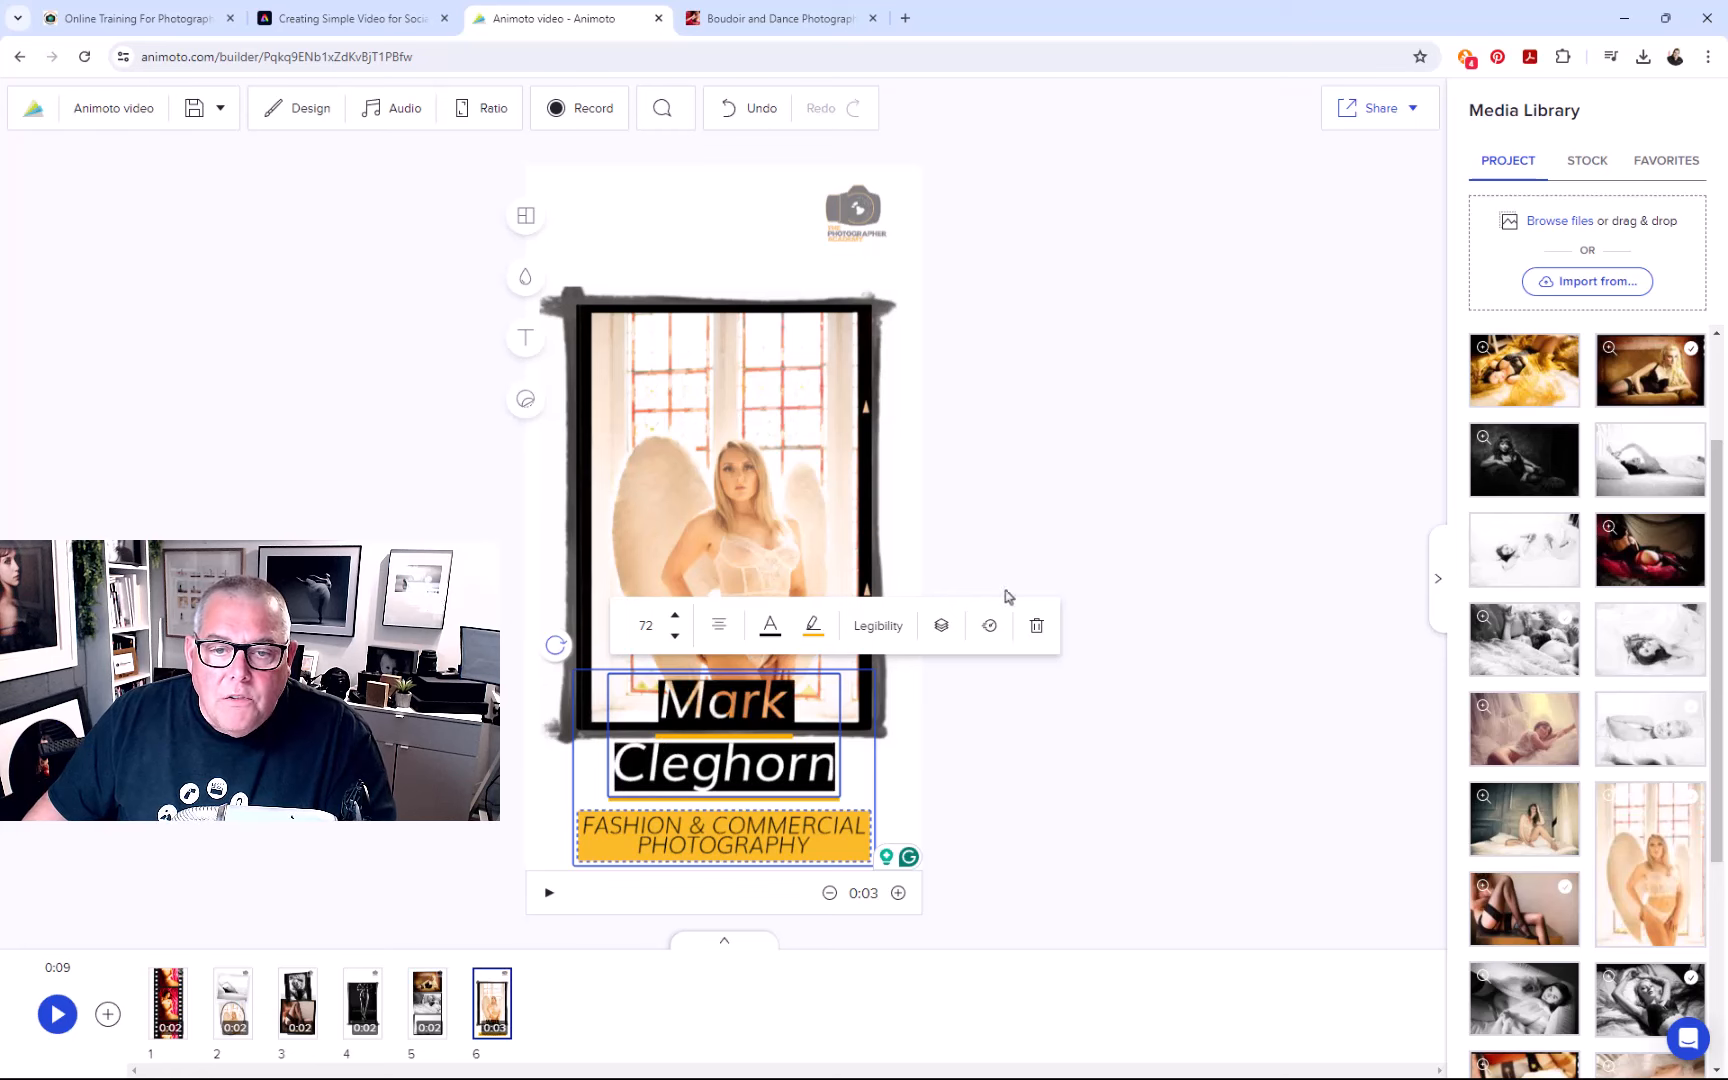
left_click(677, 637)
left_click(677, 637)
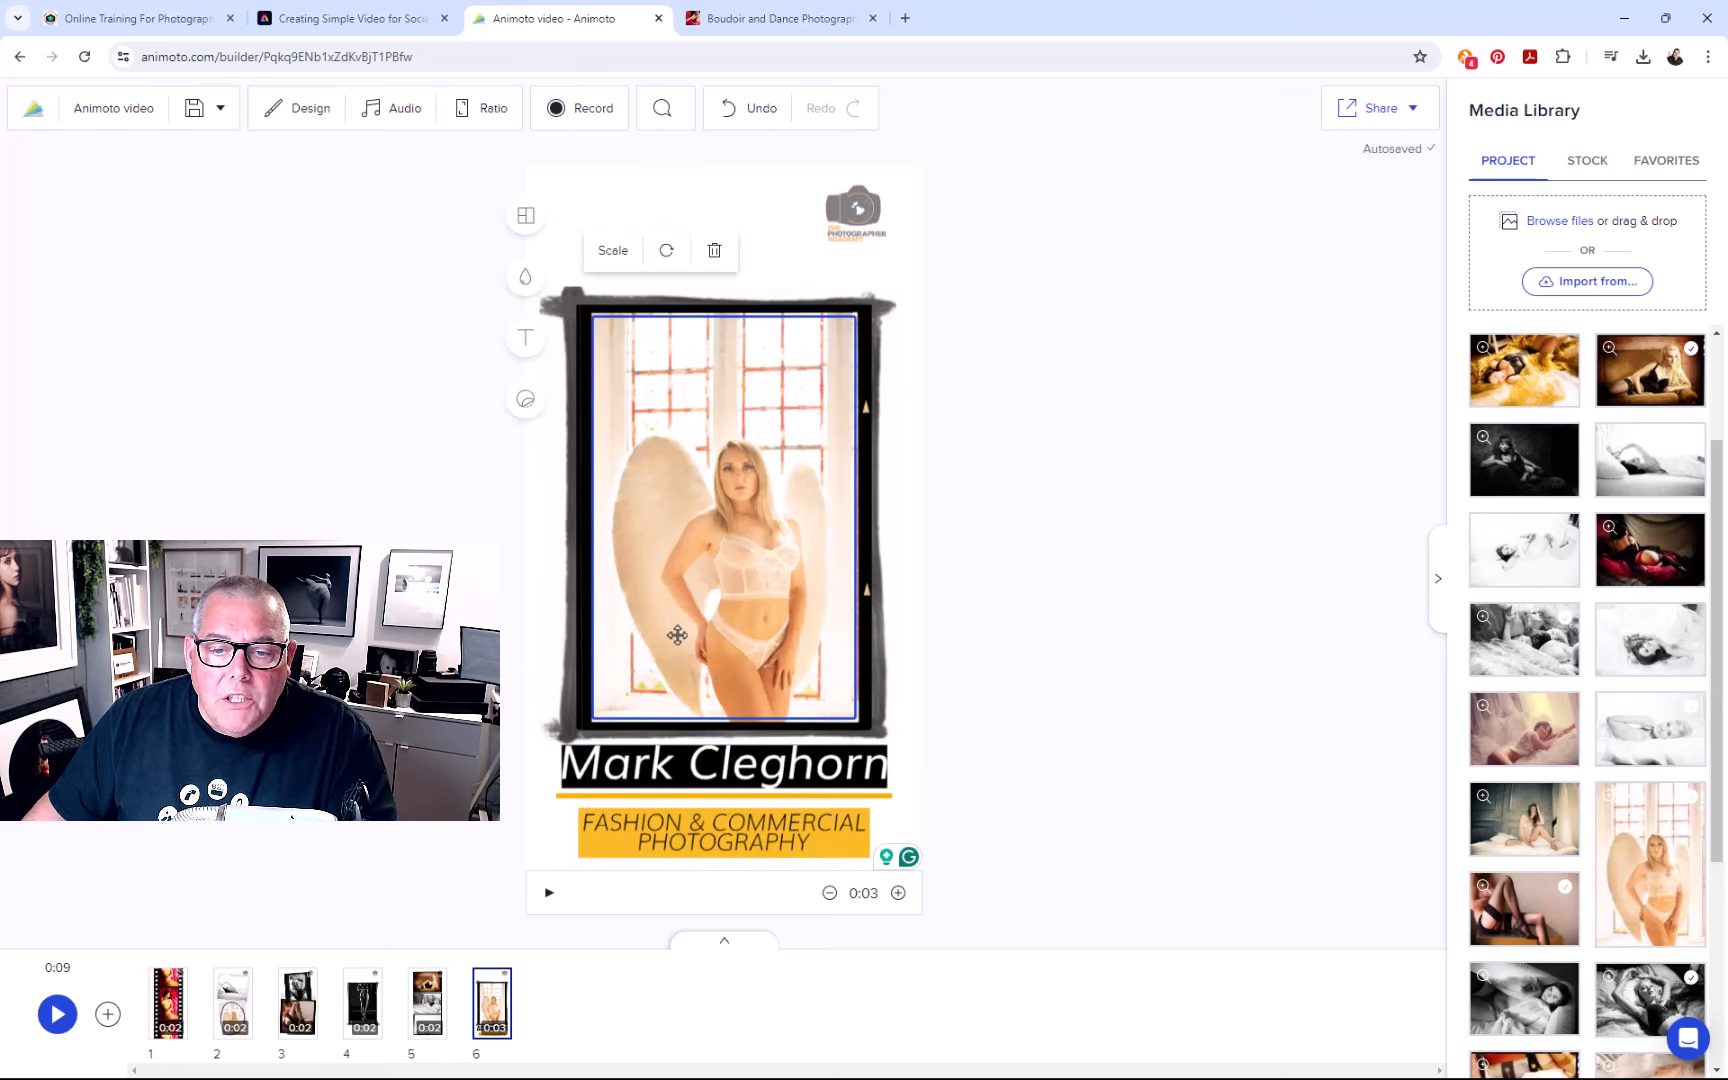
Step: Change the closing scene's subtitle to "Boudoir PHOTOGRAPHY"
left_click(728, 824)
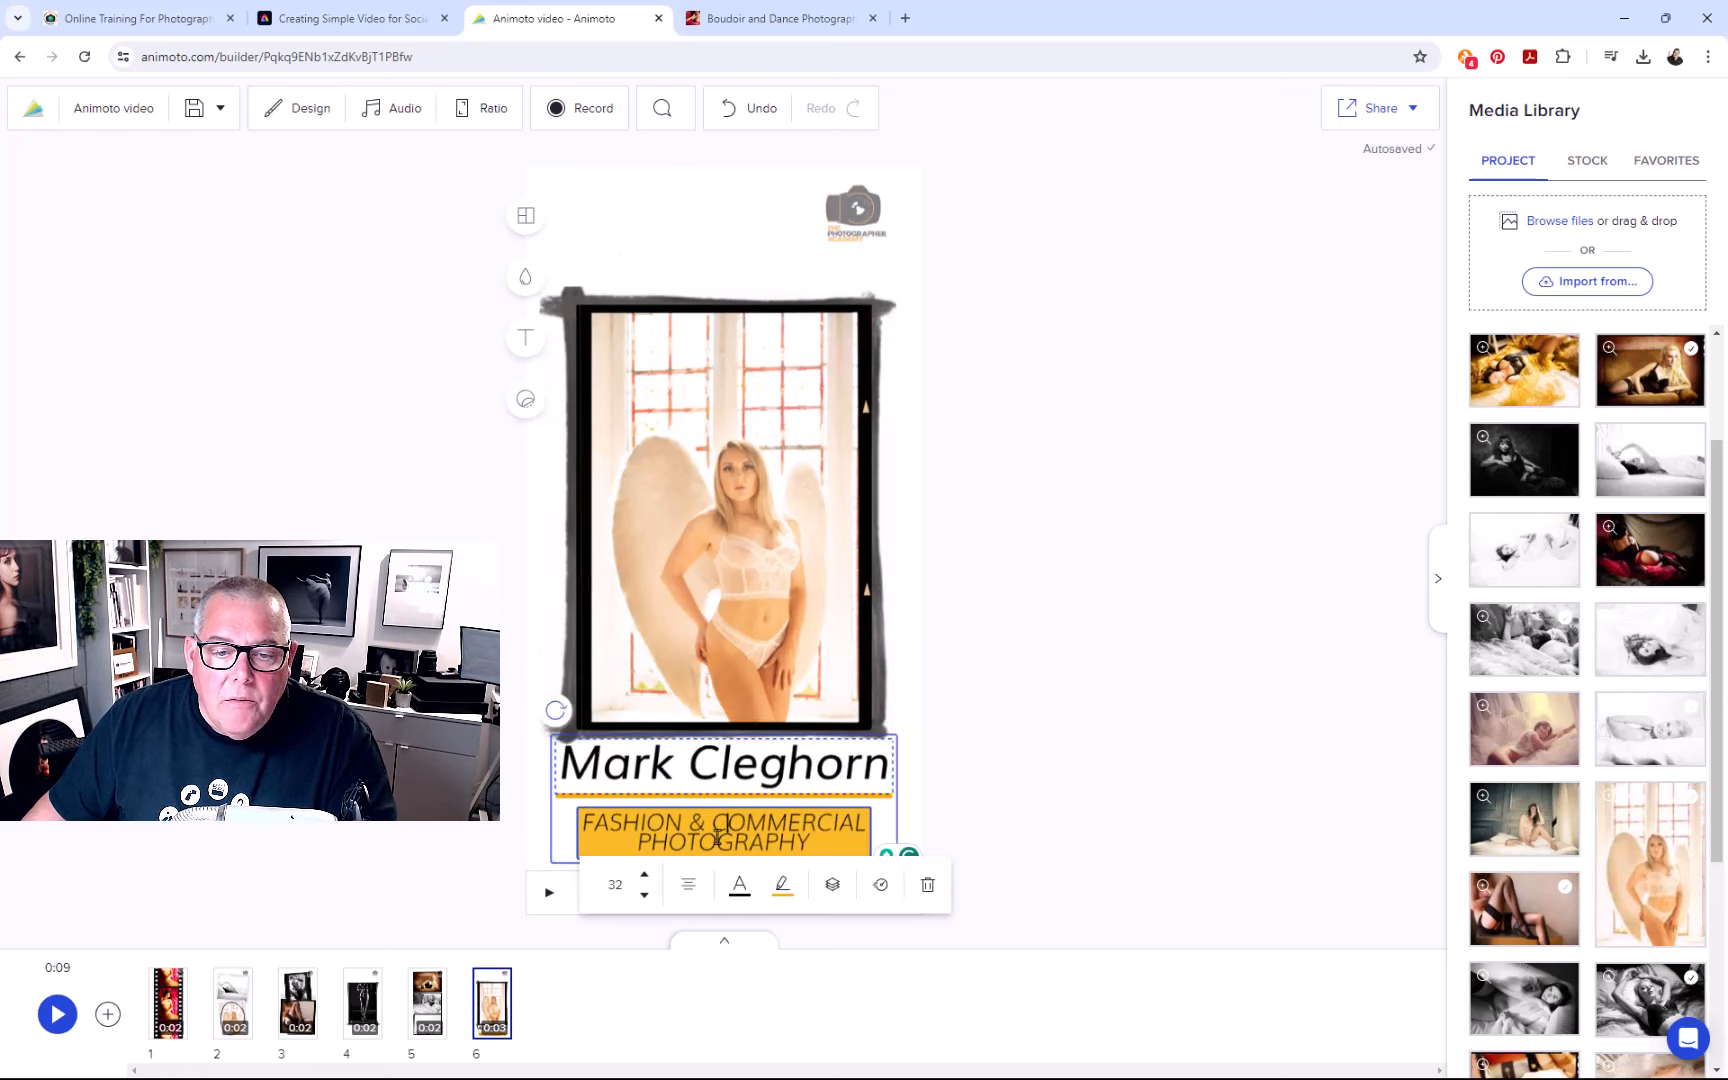
left_click_drag(583, 823, 866, 823)
type("Boudoir")
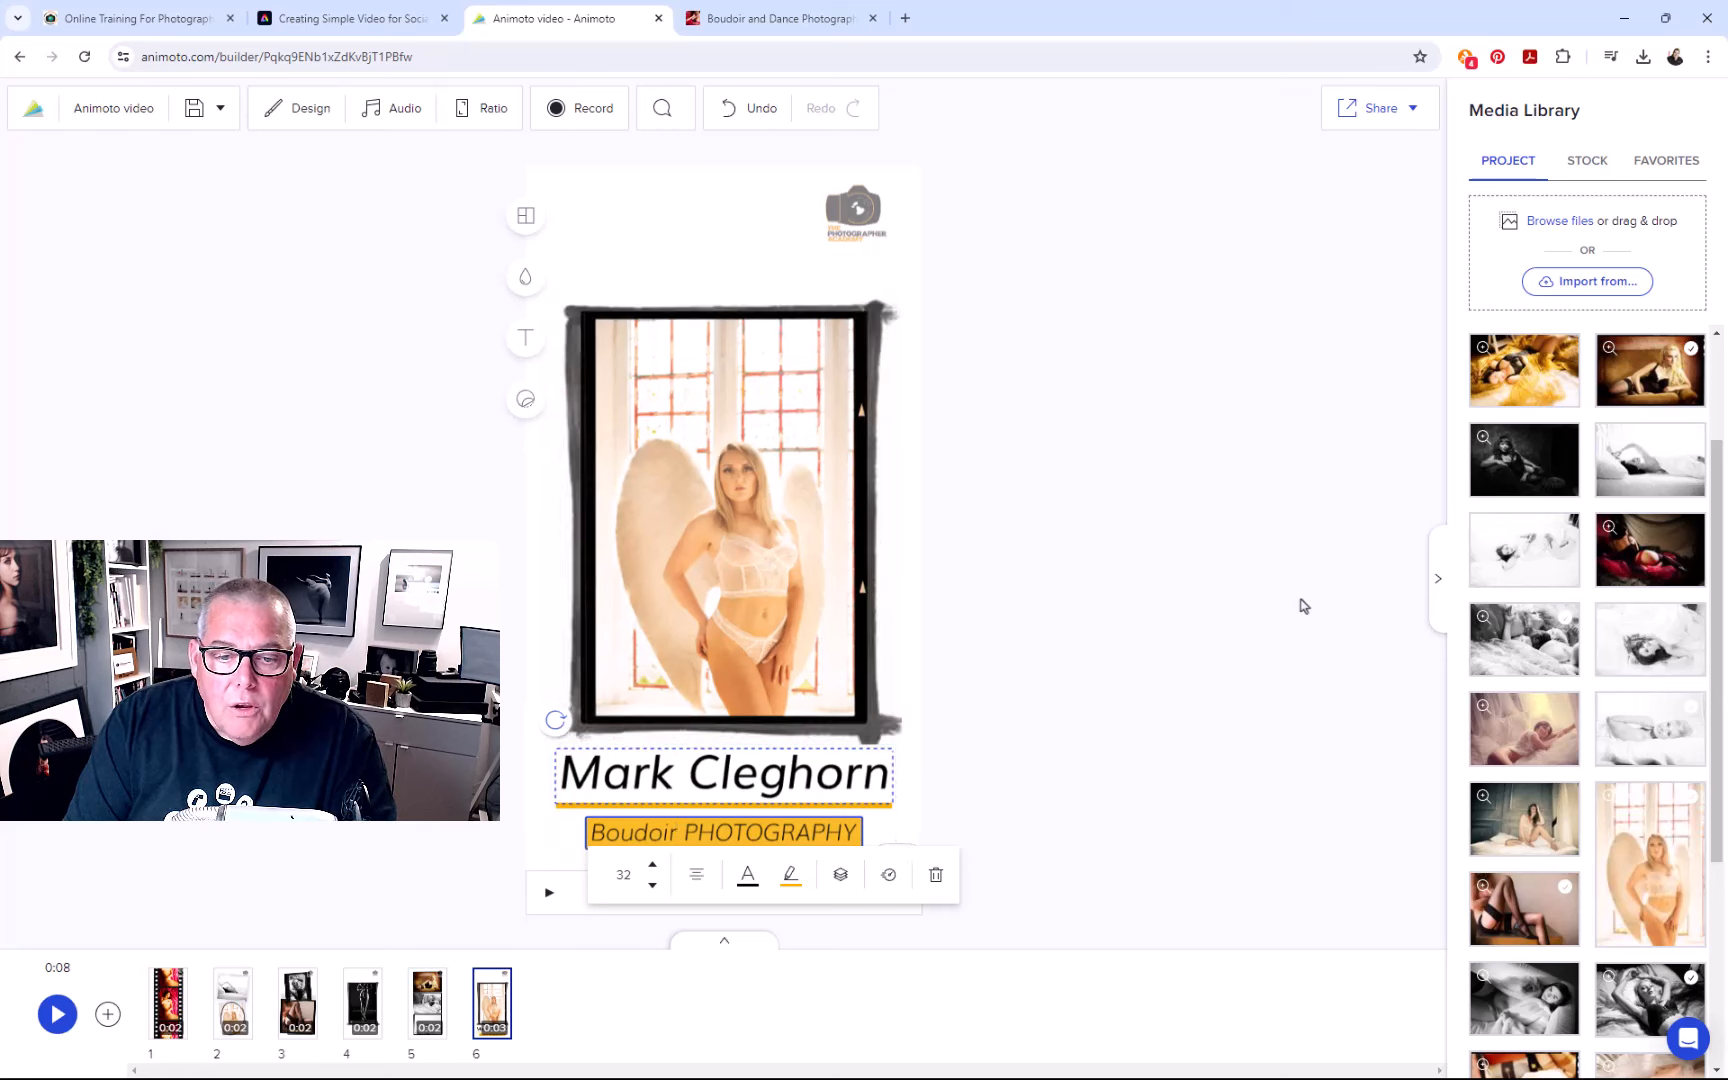
left_click(1274, 642)
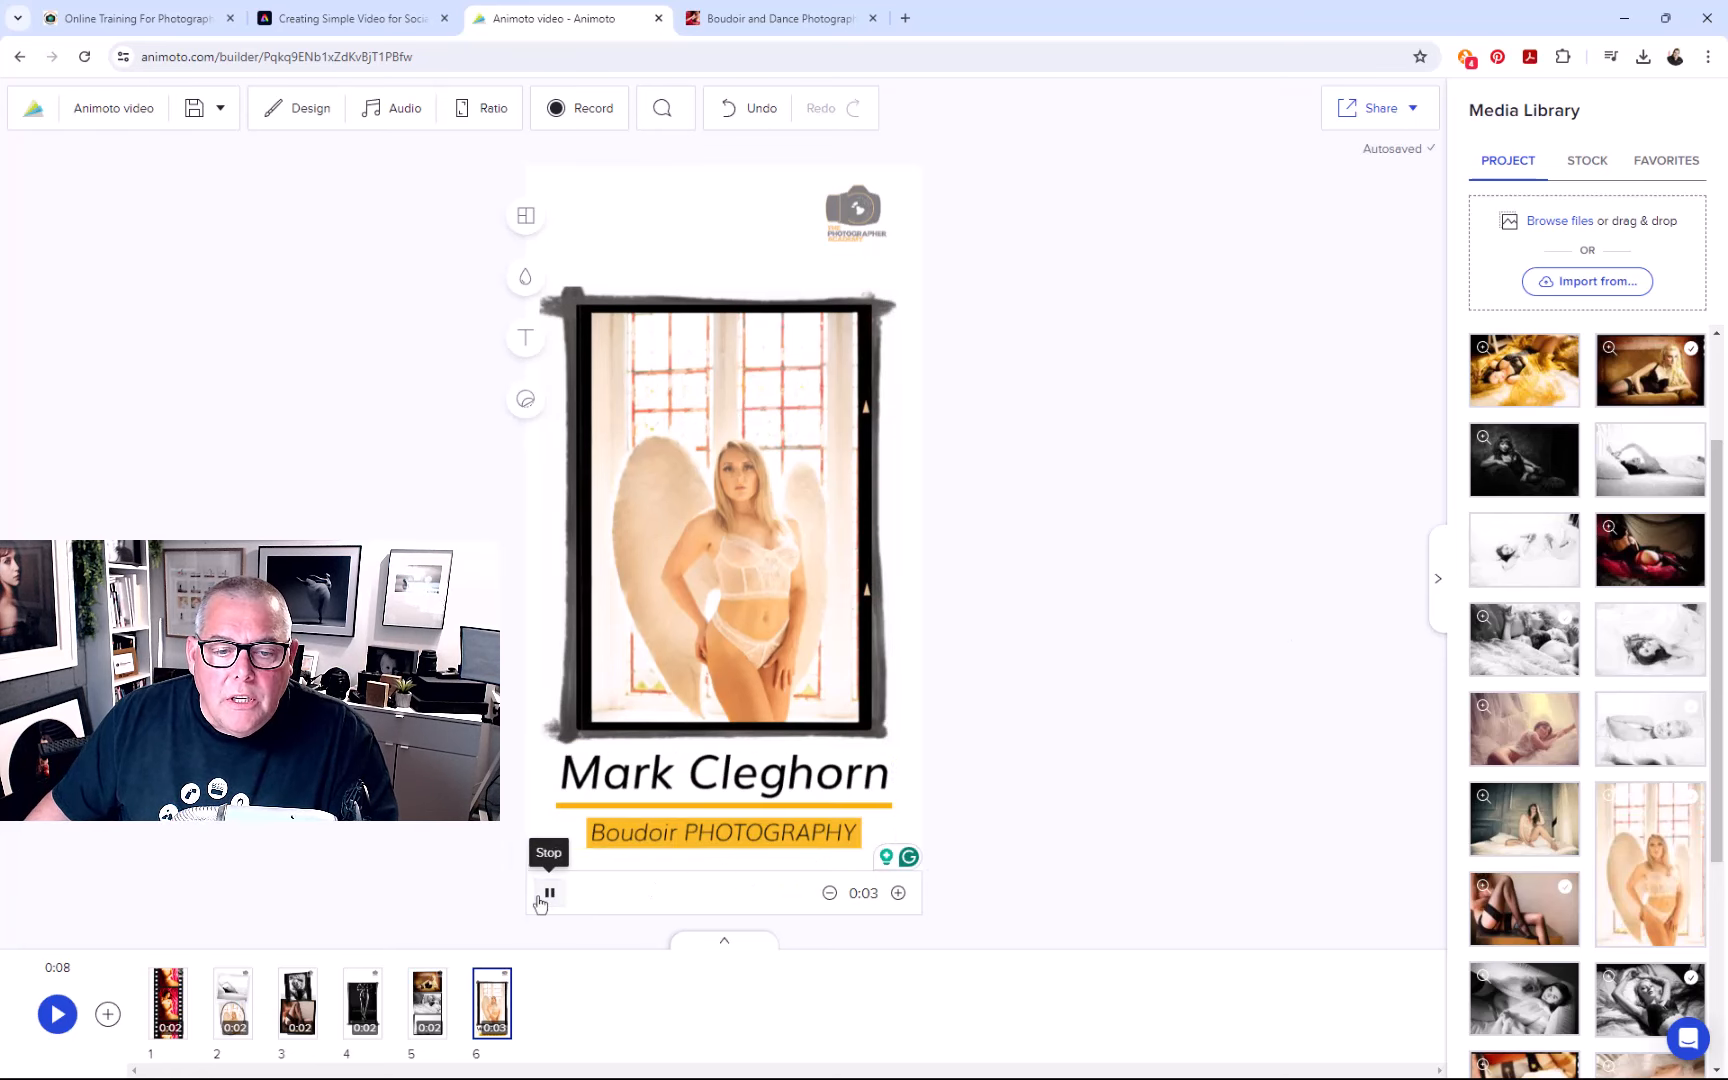
Step: Play back the closing scene to check how its photo and text animate
left_click(543, 897)
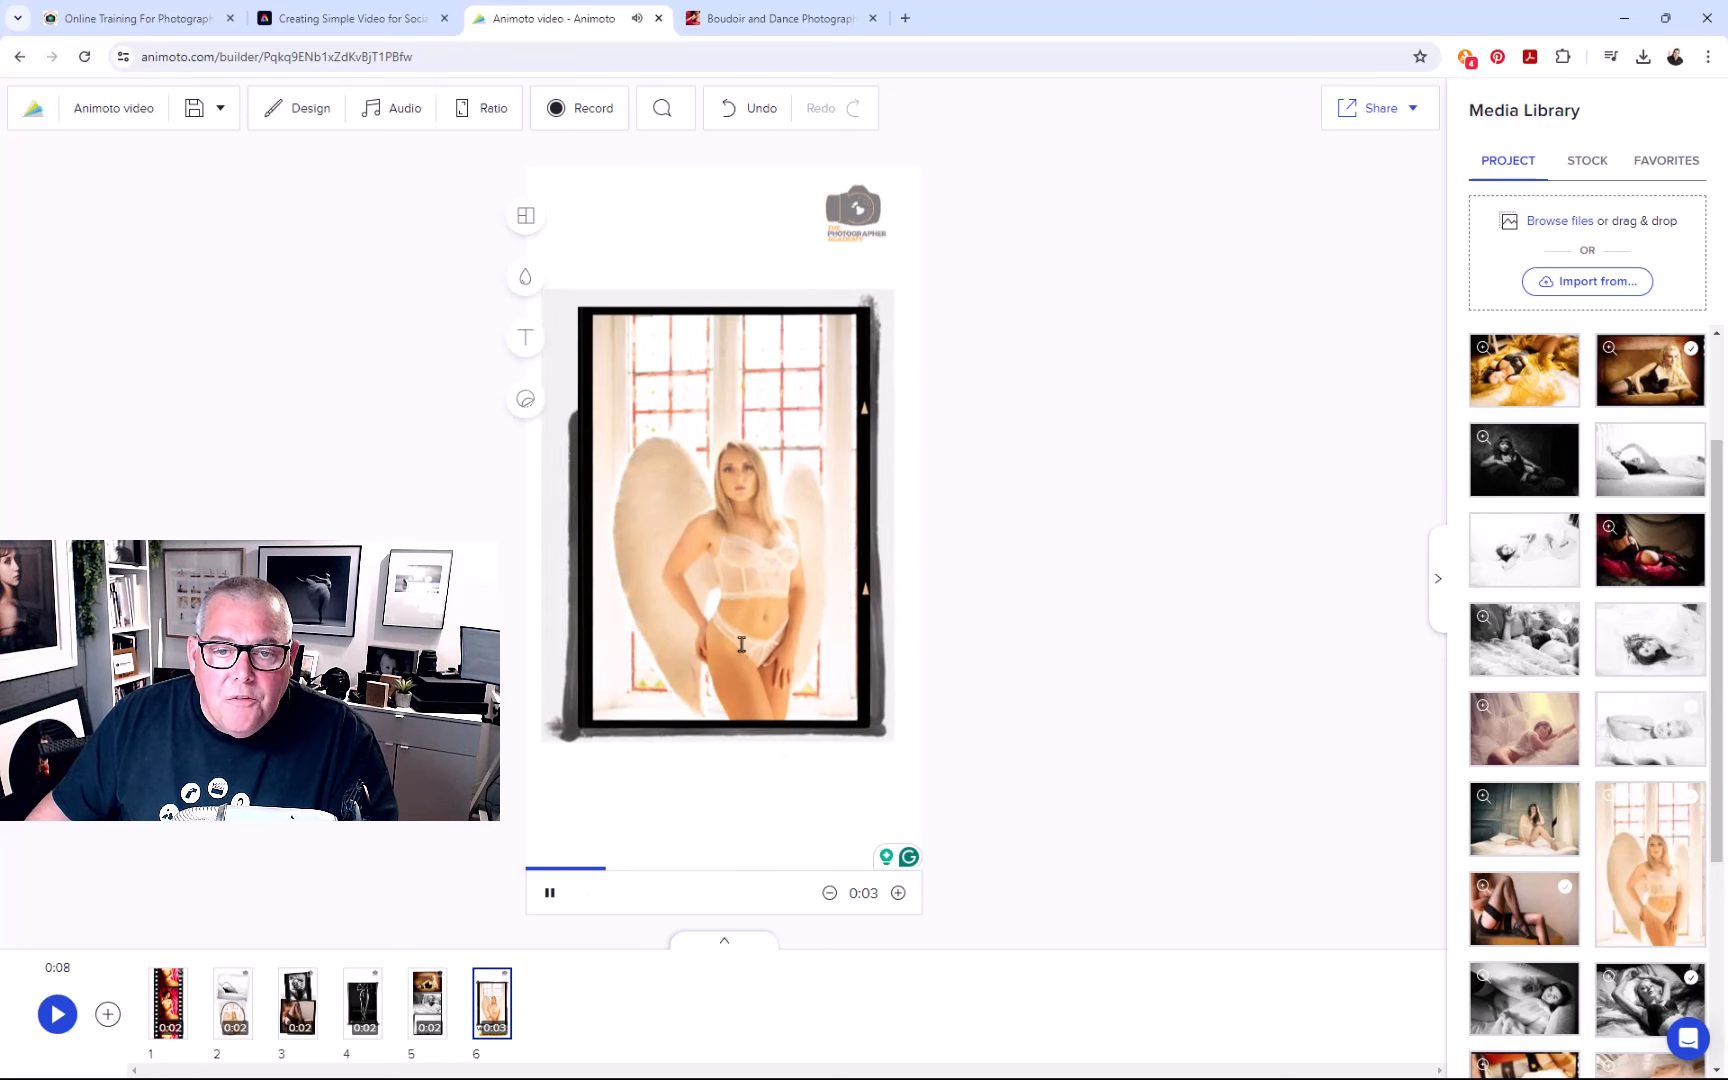
Step: Add a media-only block with three overlapping frames, the middle one circled, and place it as the fourth scene
left_click(437, 1020)
left_click(108, 1014)
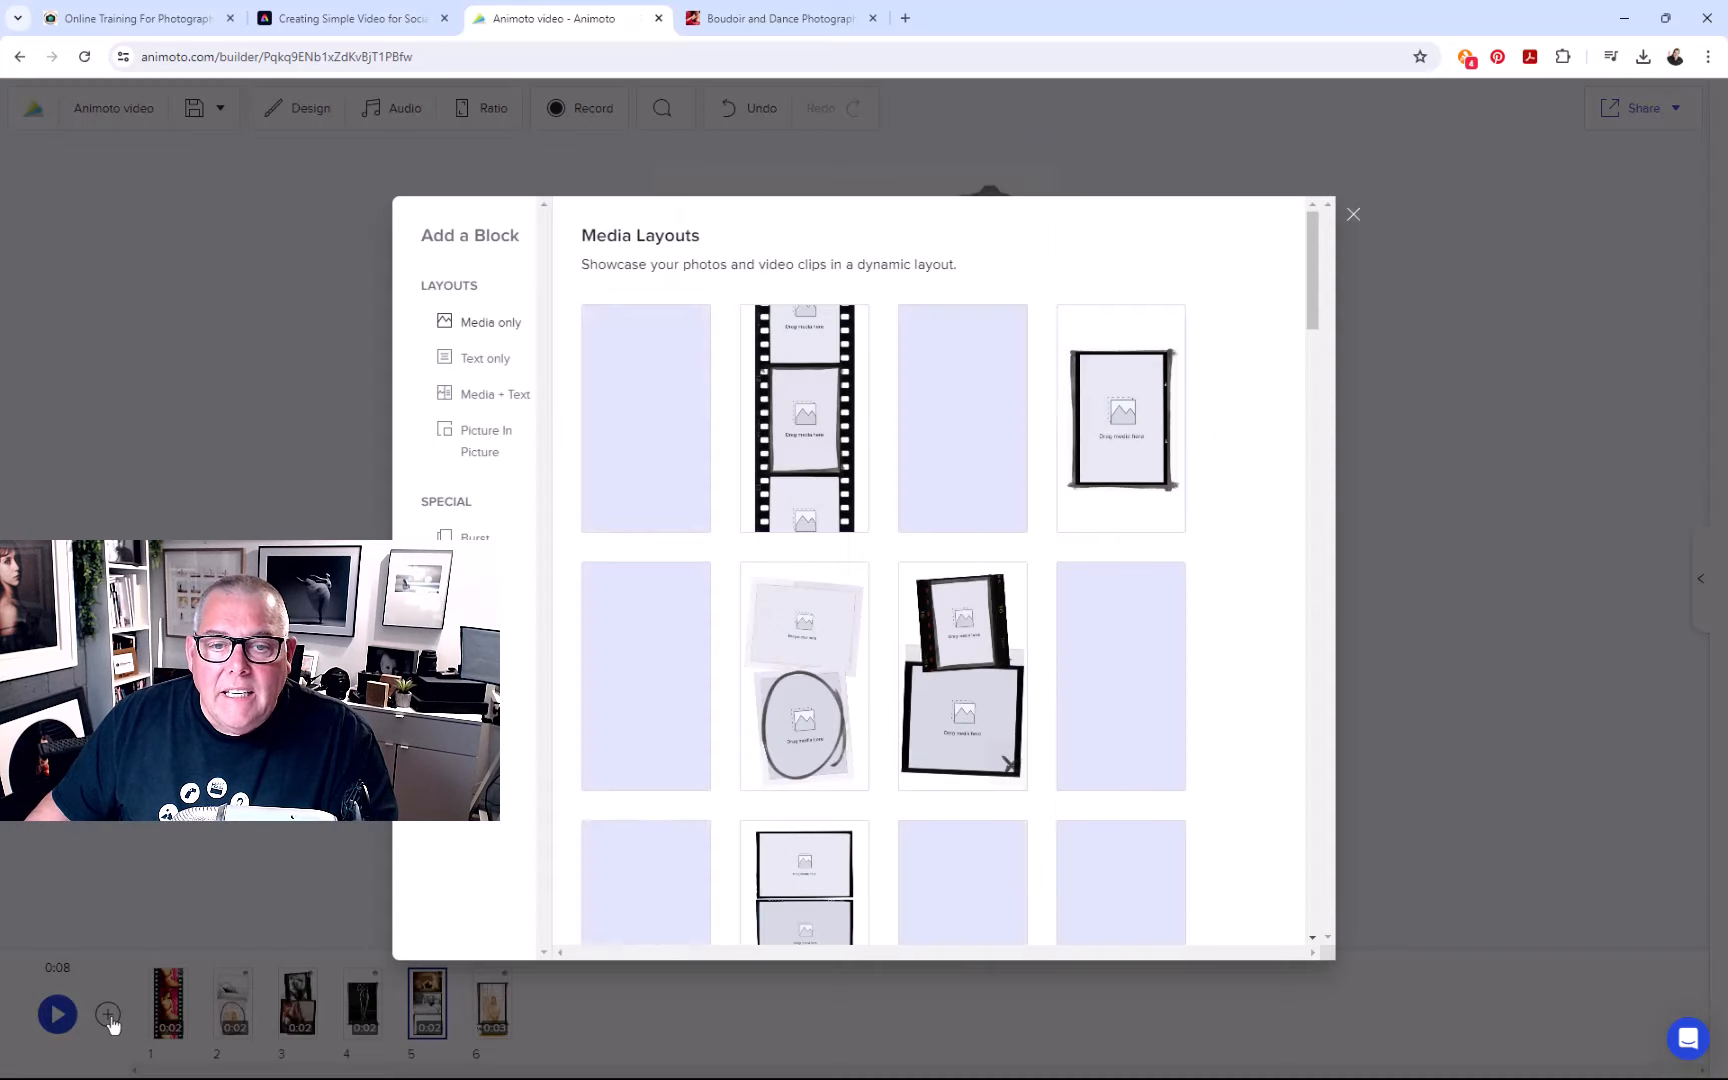
scroll(1132, 731, "down", 1)
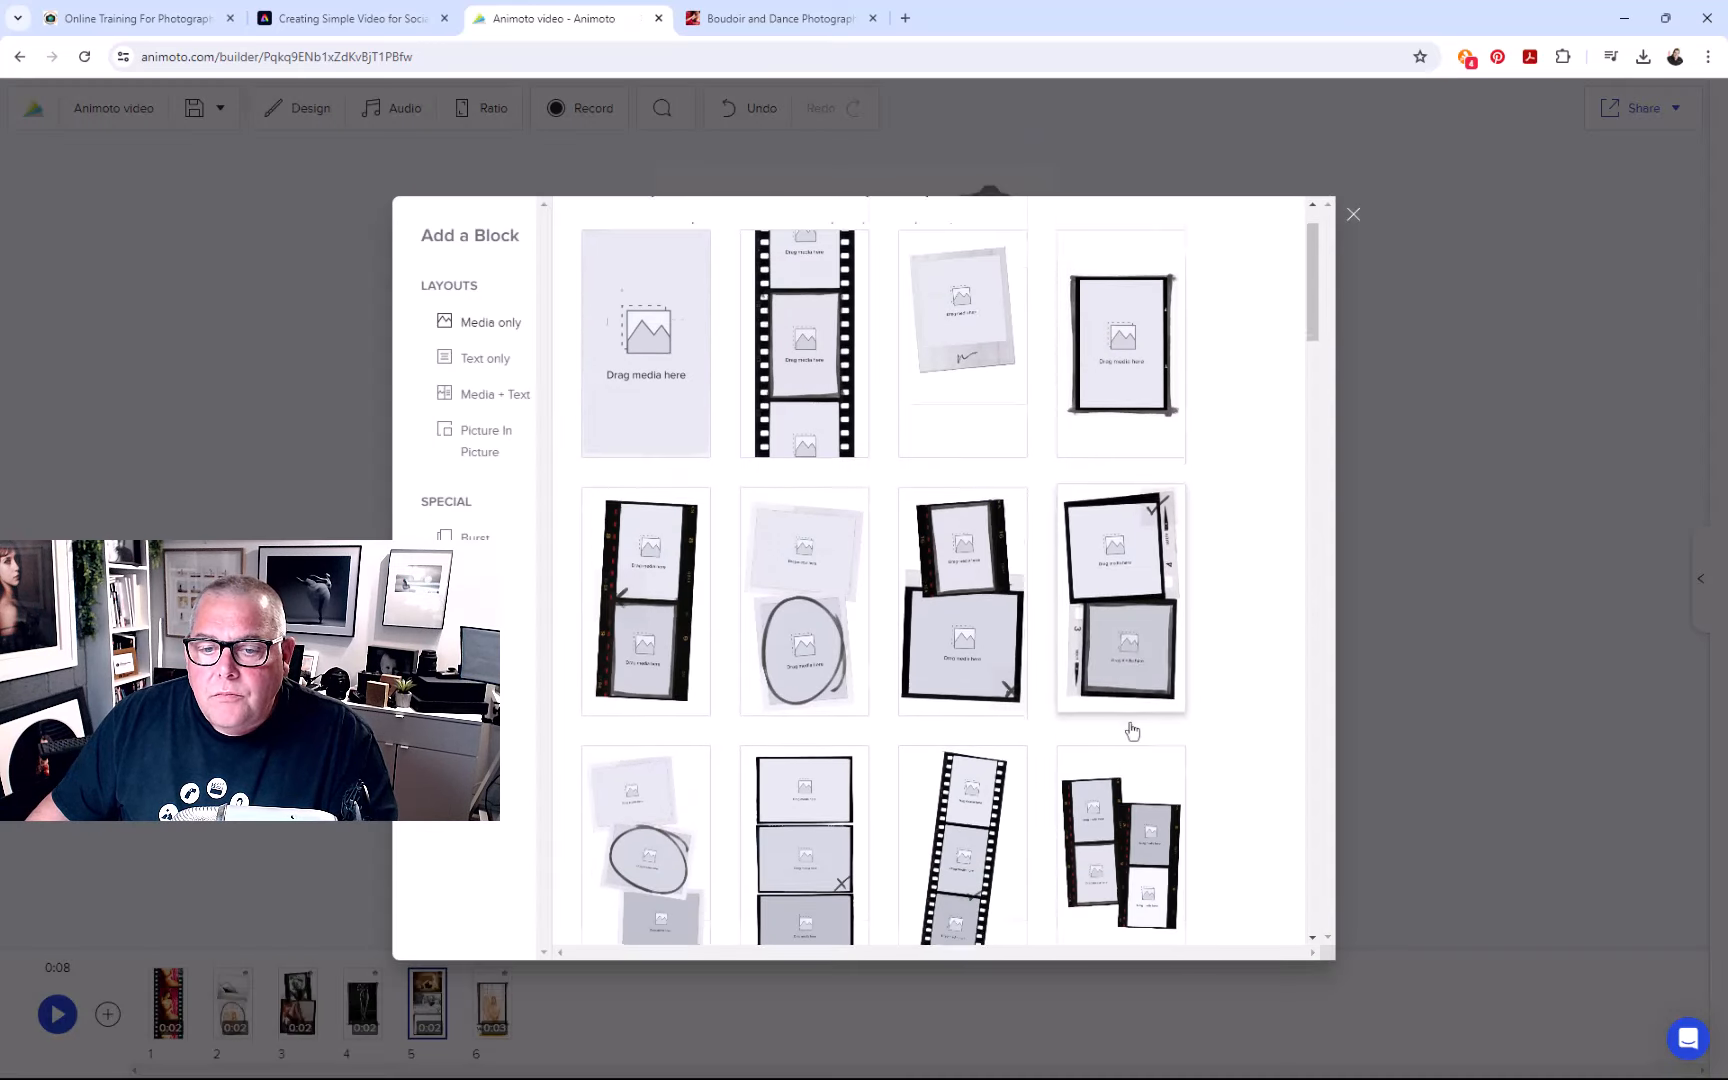
scroll(1132, 731, "down", 3)
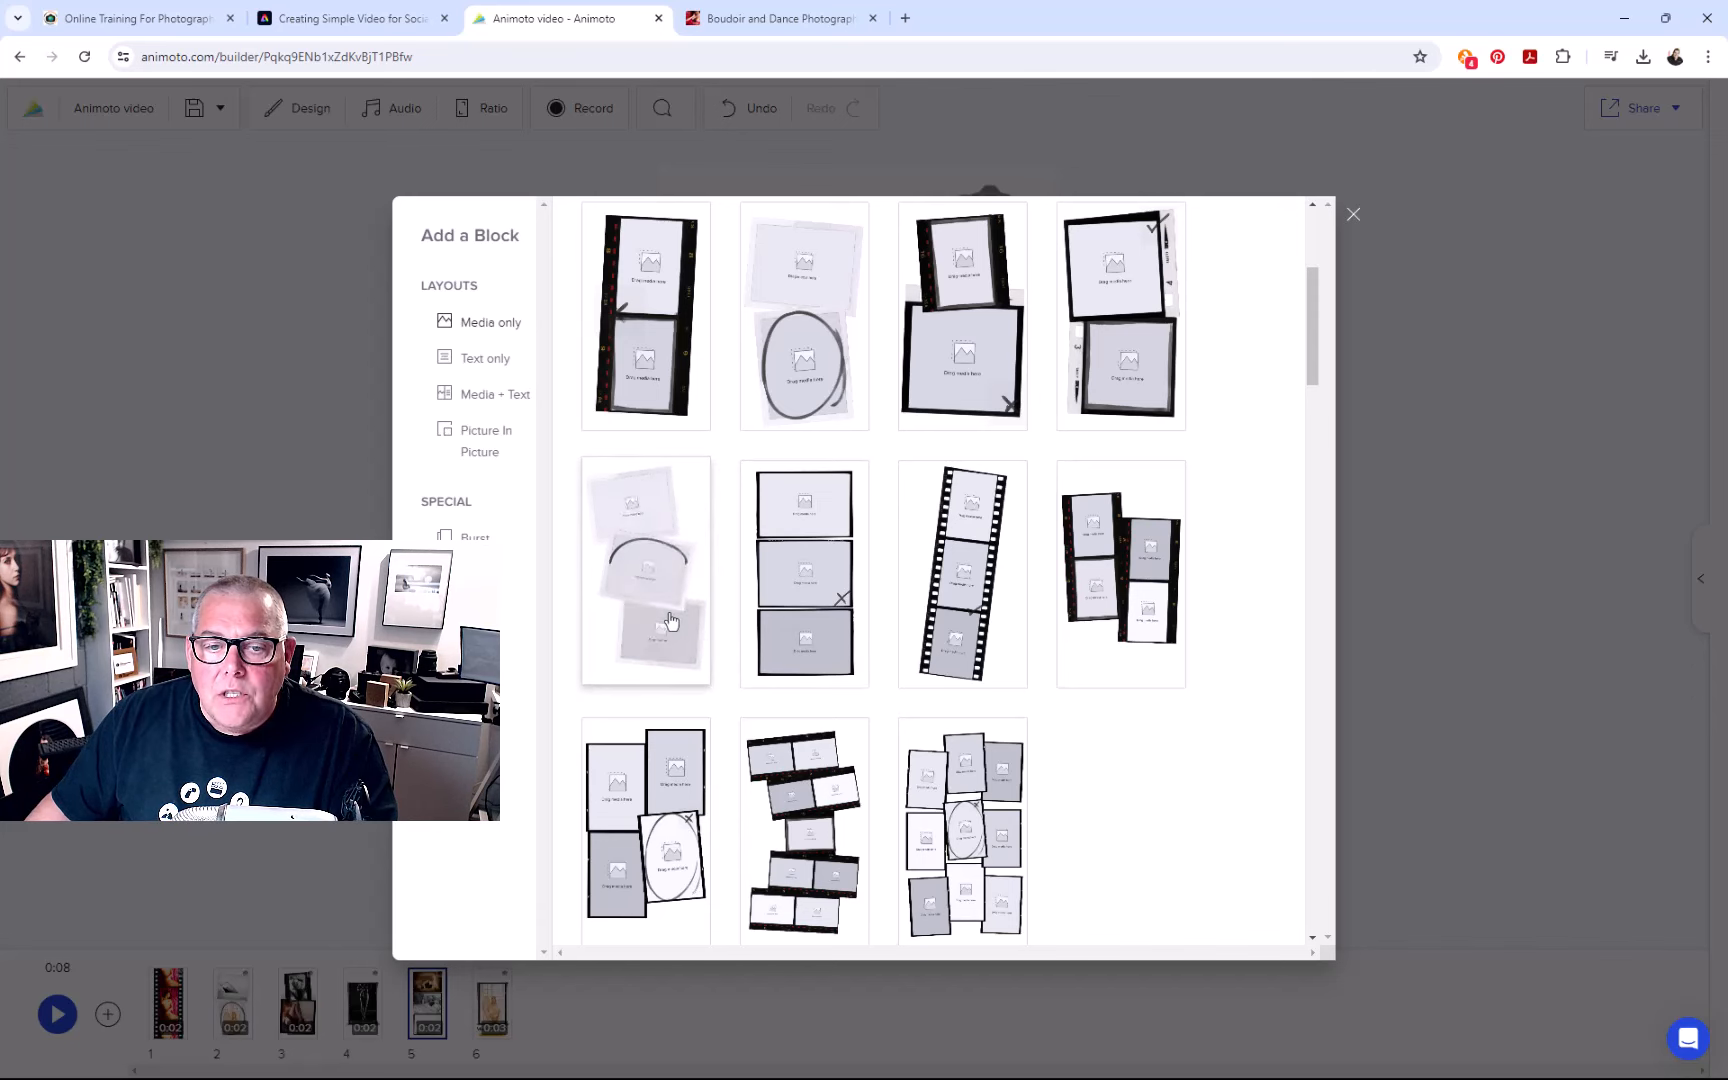
left_click(651, 586)
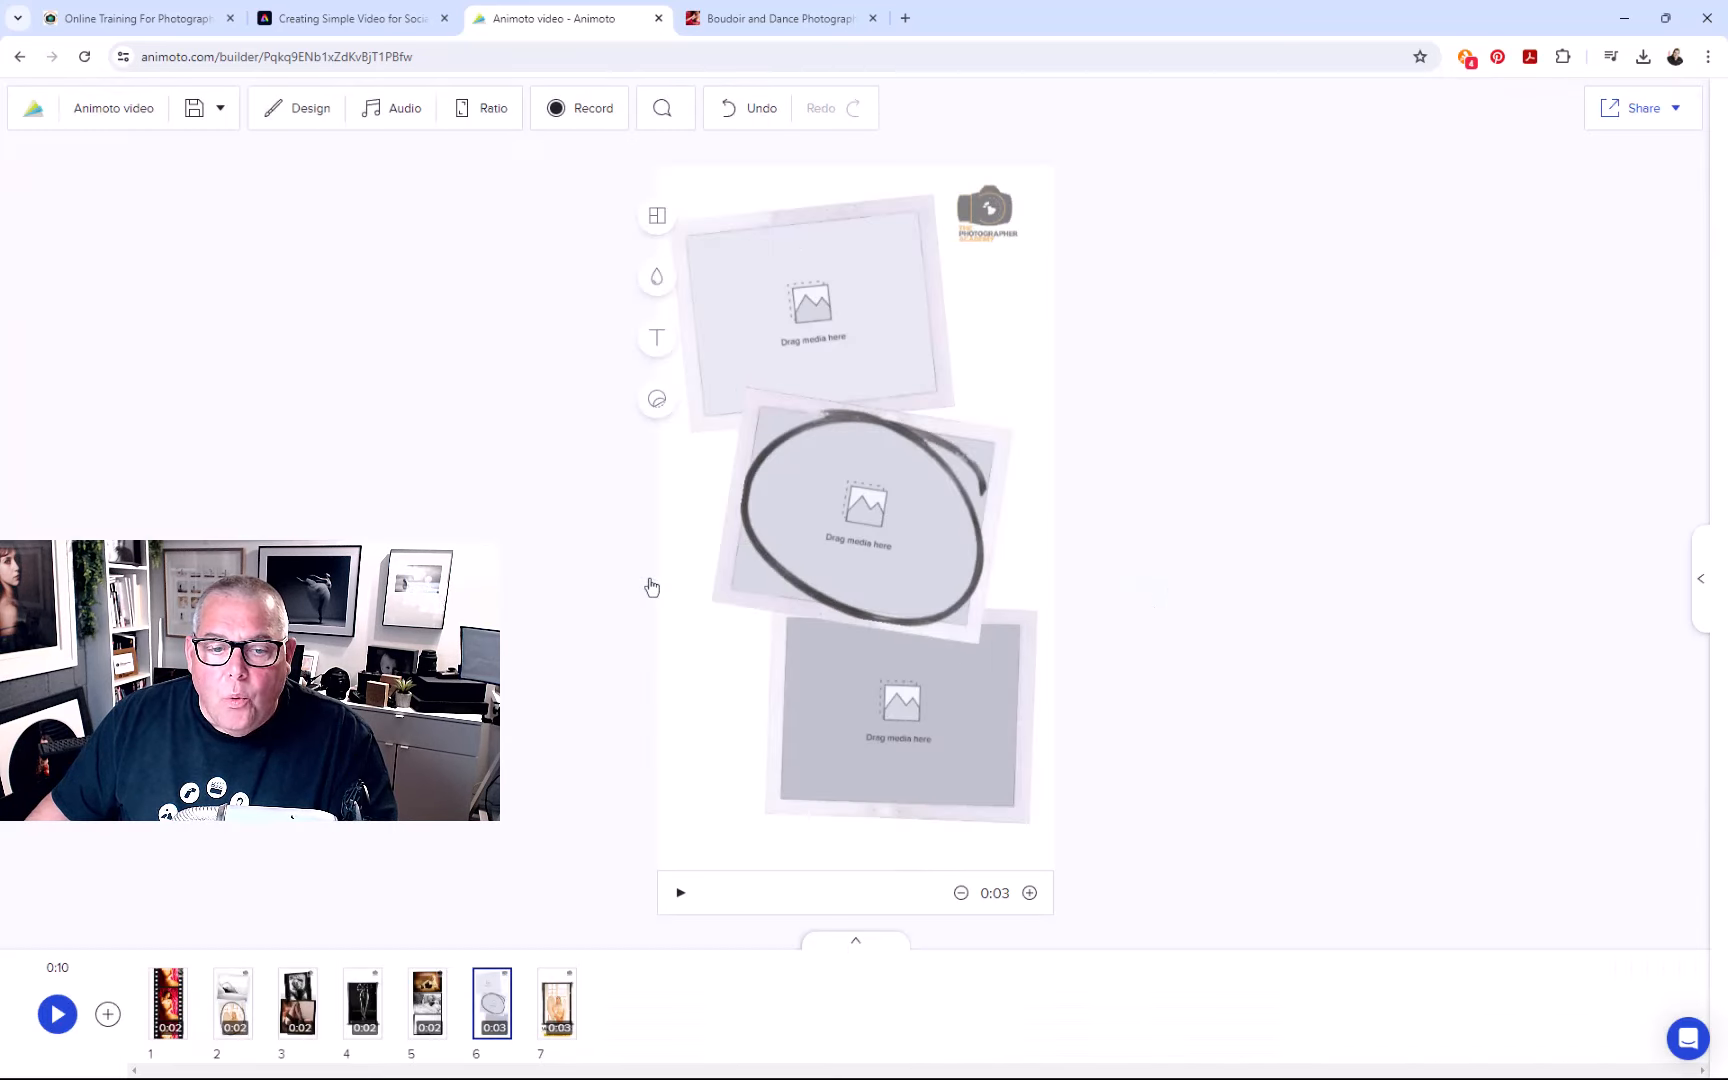
mouse_move(500, 1008)
left_click_drag(500, 1008, 355, 1003)
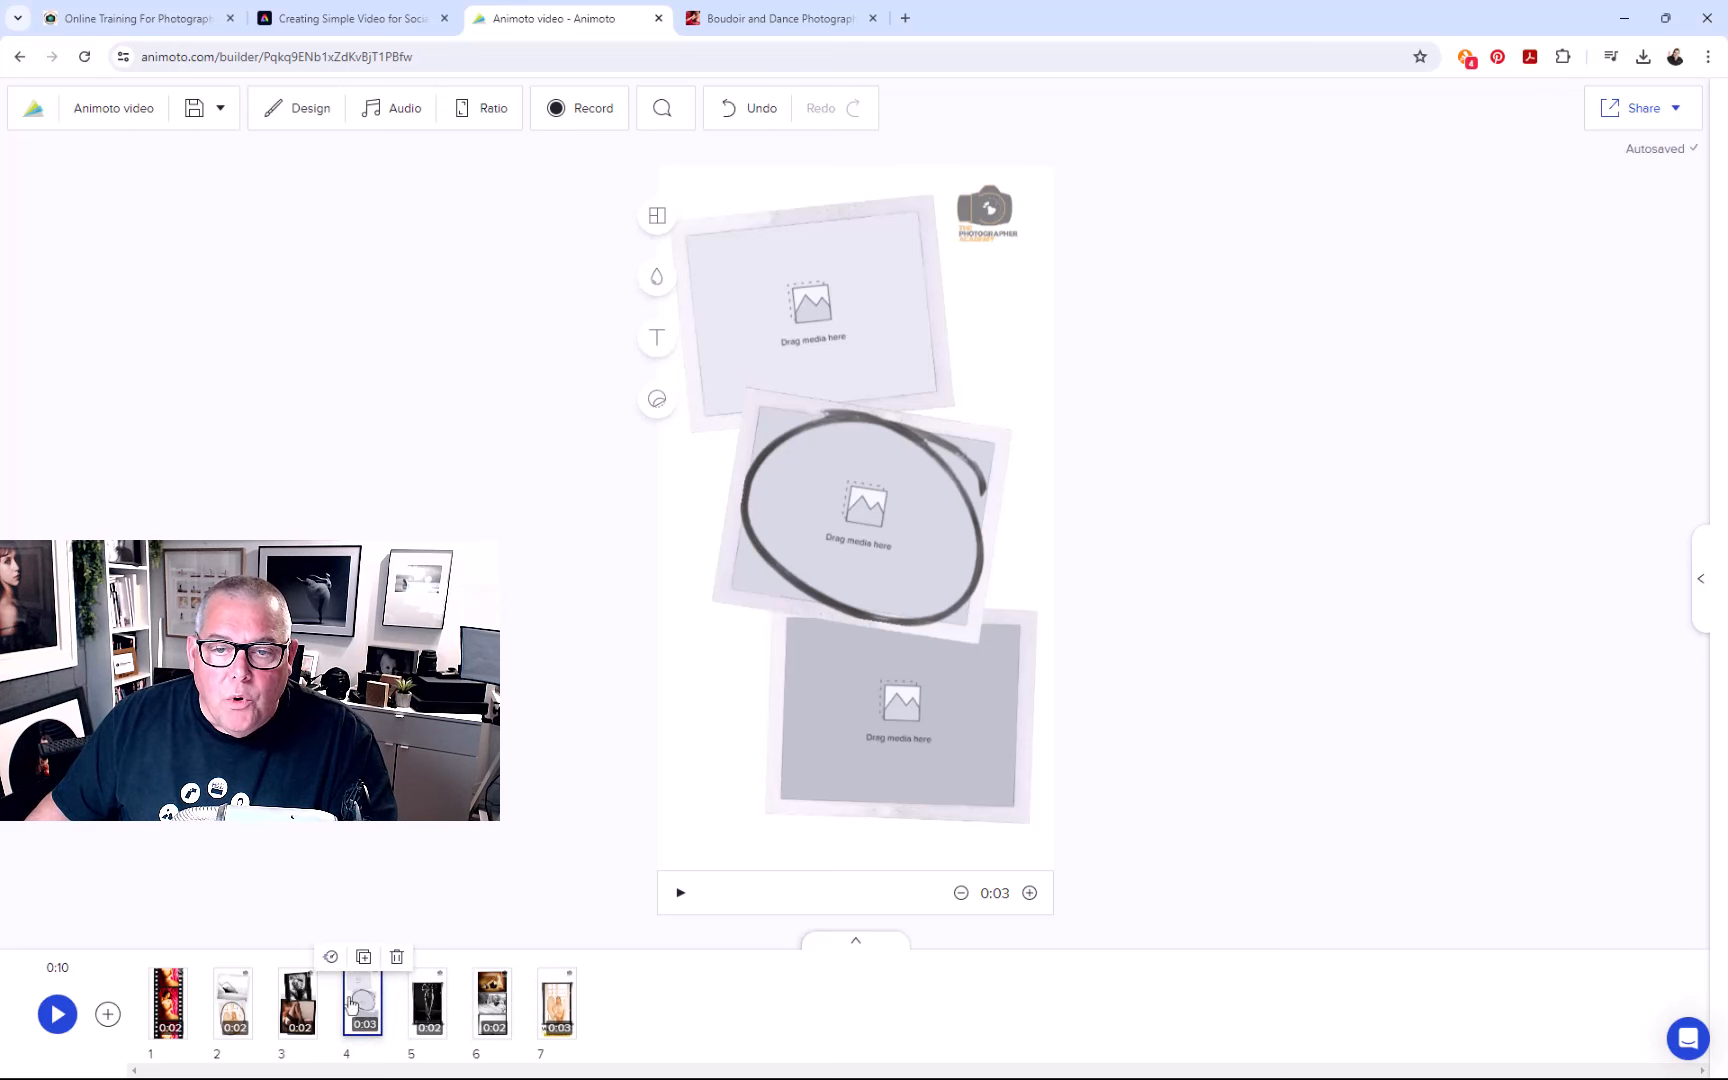
Step: Fill the fourth scene with the red-haired portrait on top, the green-wall photo in the circled middle frame and a black-and-white photo below
left_click(801, 323)
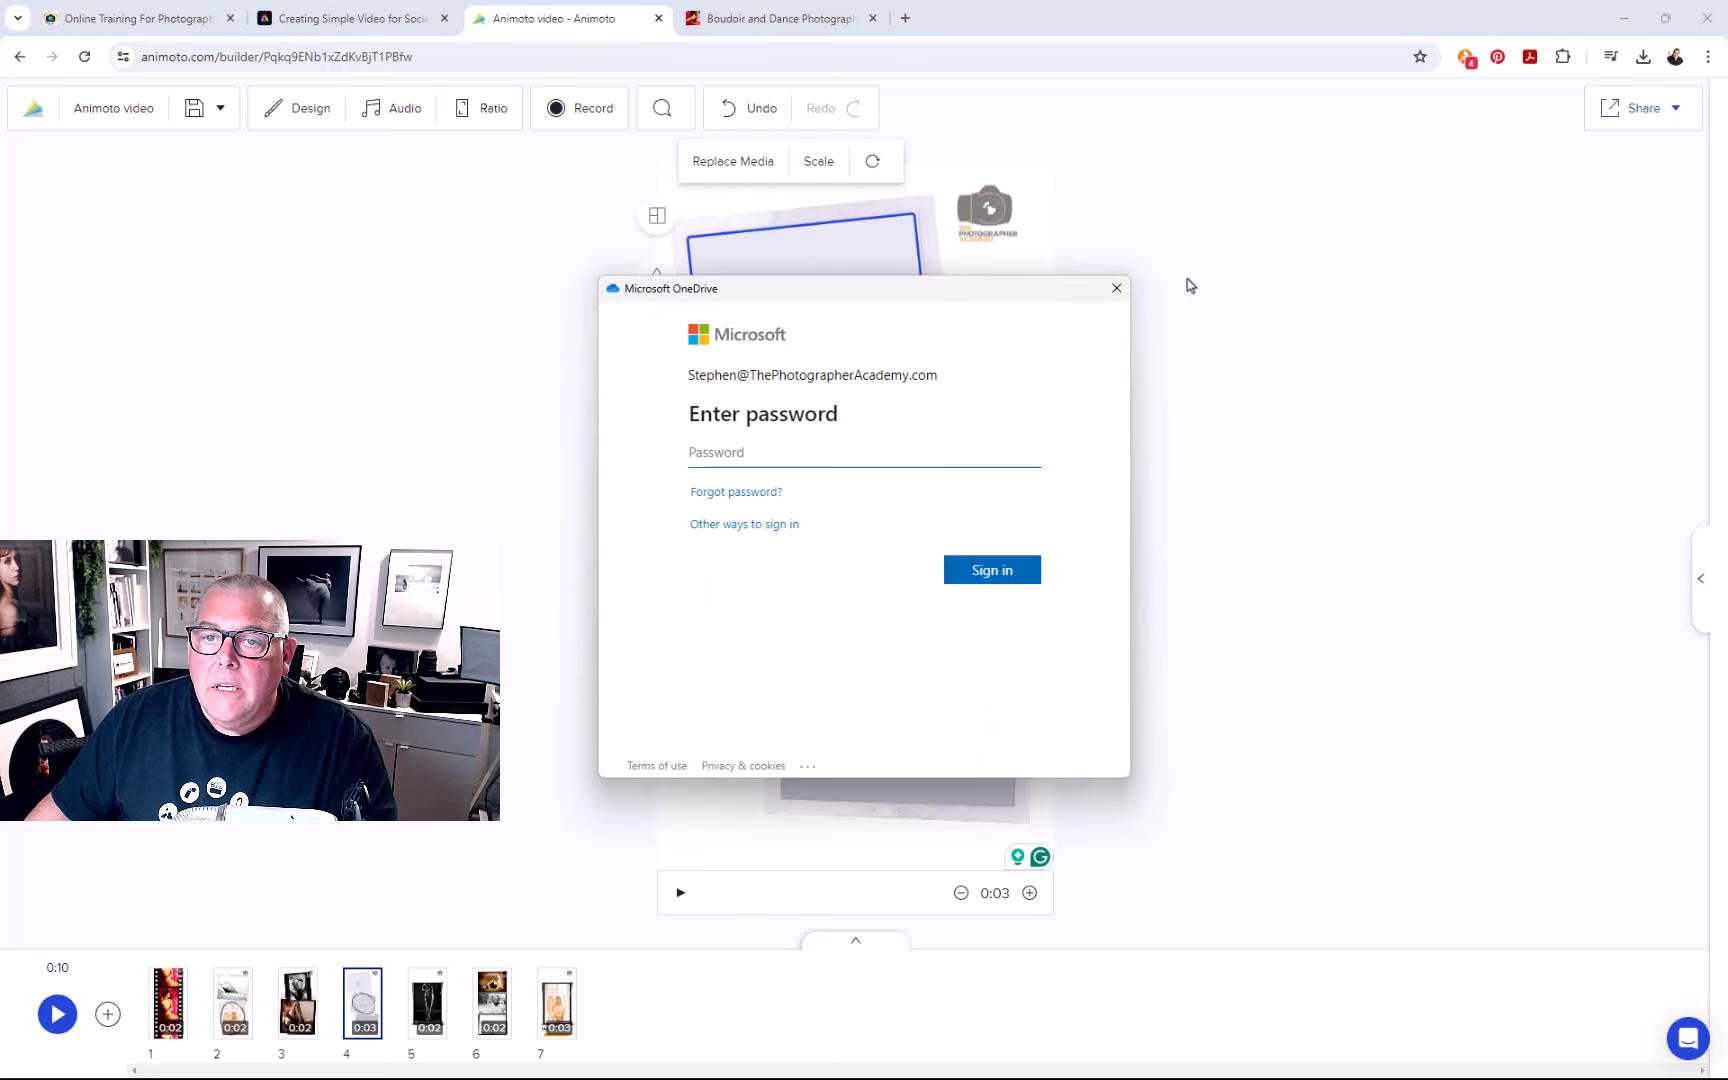
left_click(1116, 288)
left_click(1700, 578)
scroll(1540, 760, "down", 3)
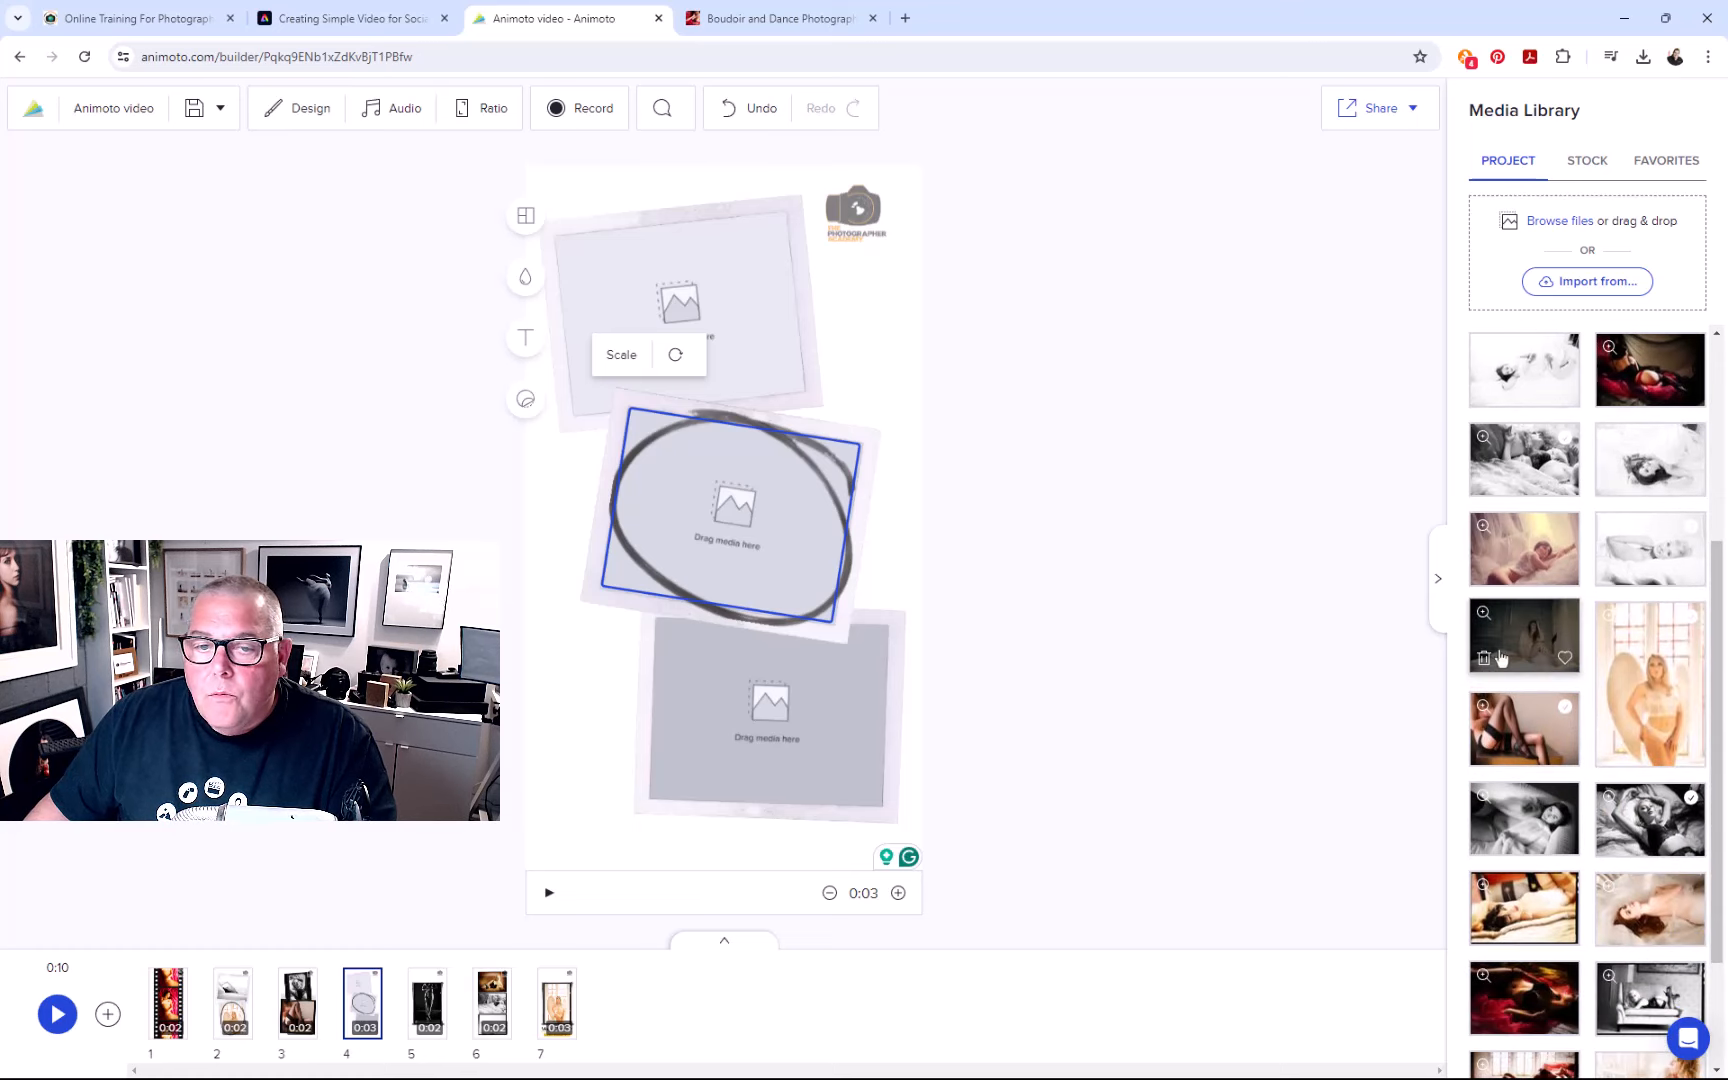
left_click_drag(1500, 657, 787, 548)
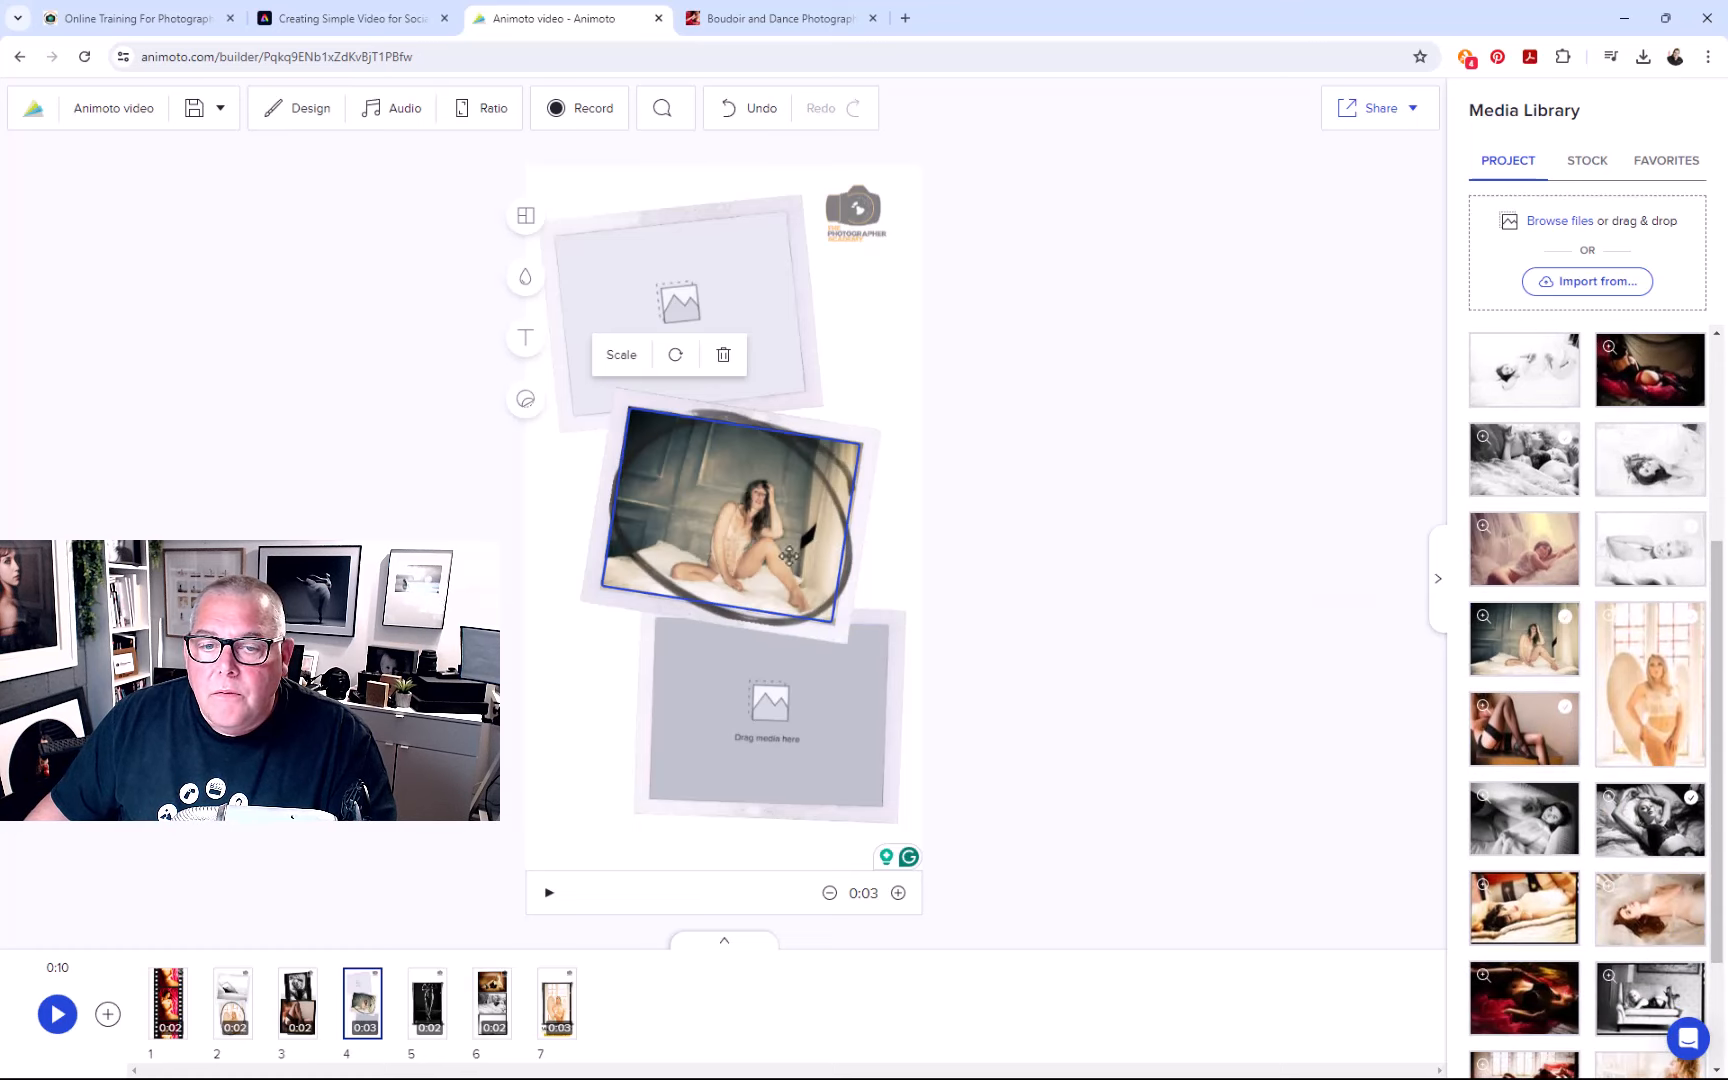
left_click(764, 722)
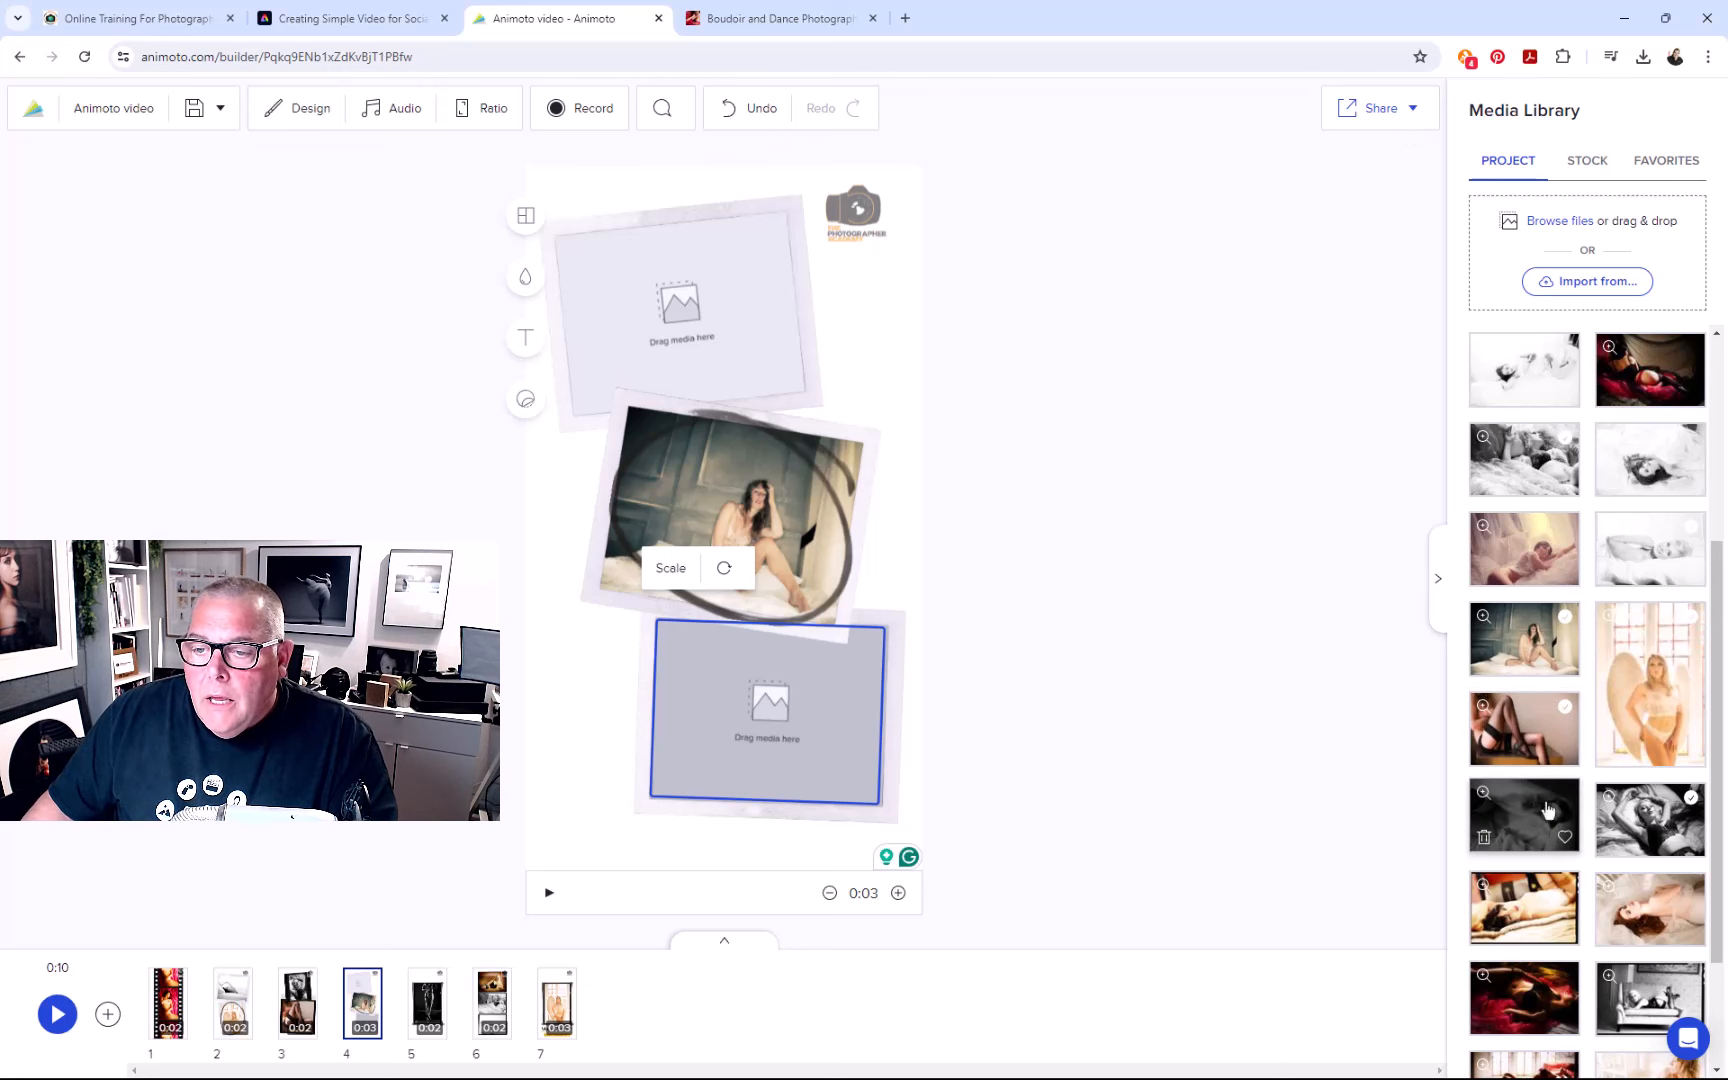
left_click_drag(1540, 815, 784, 692)
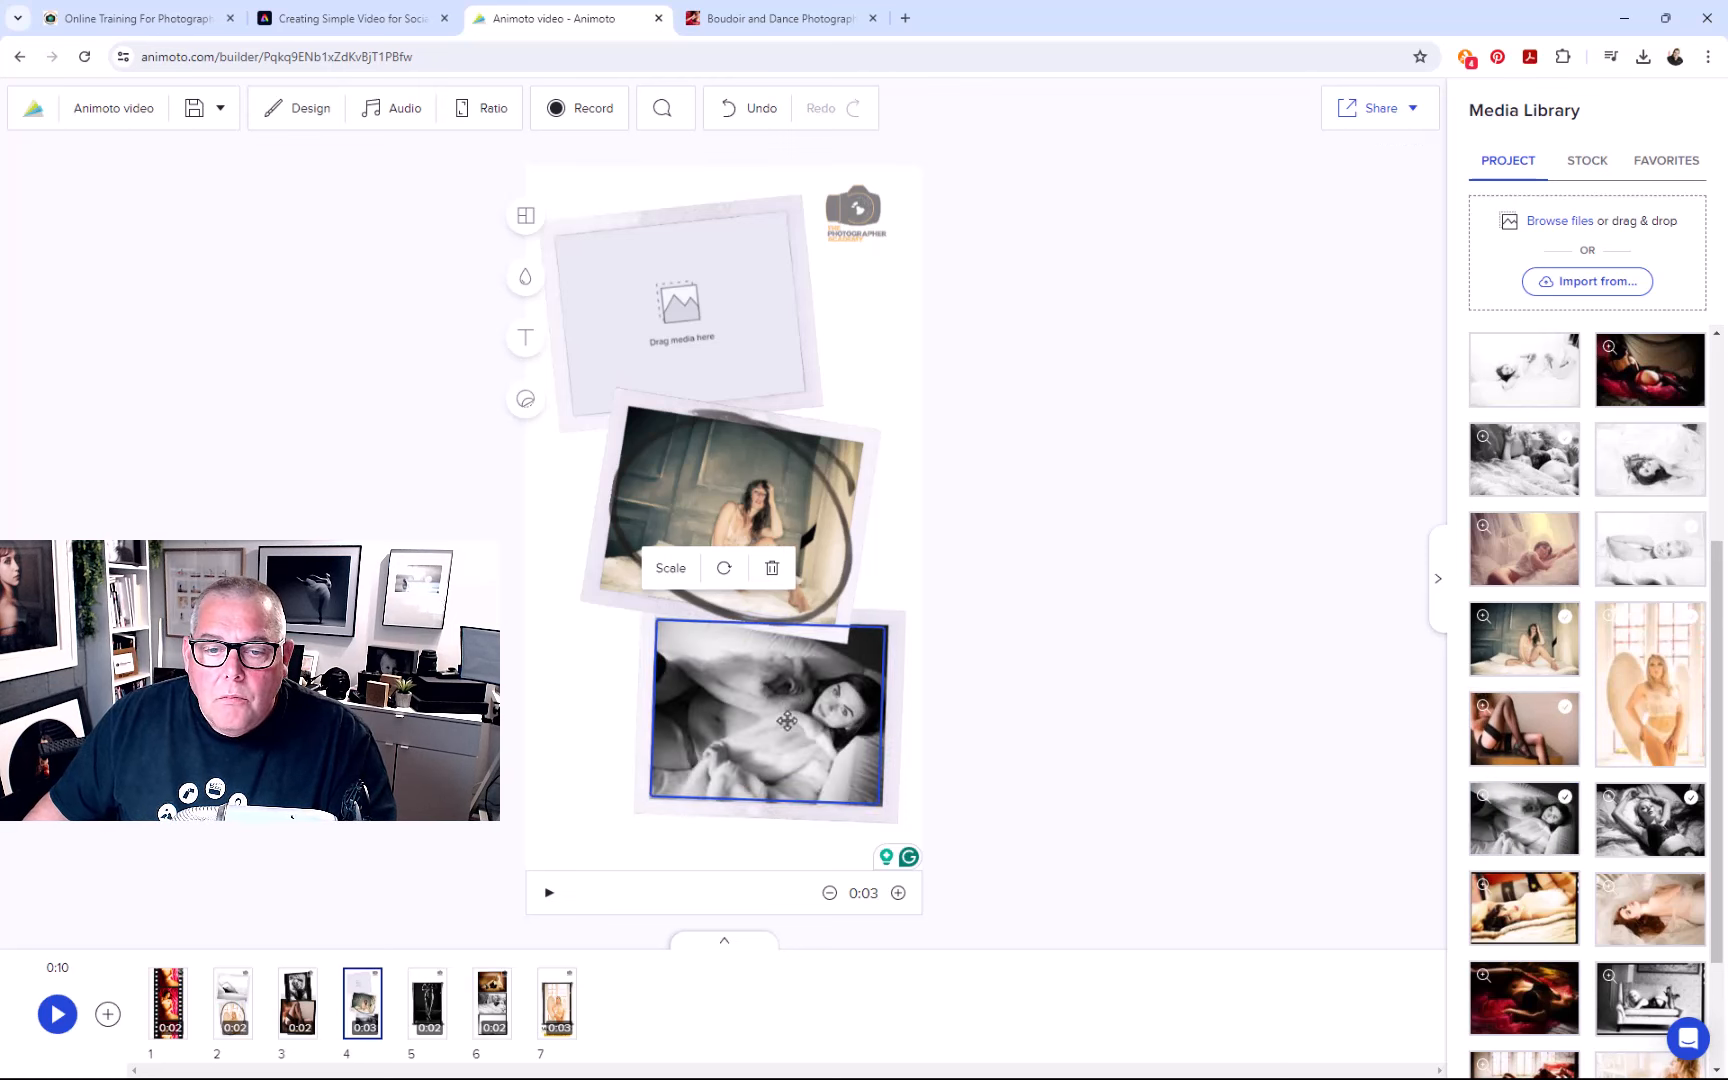
left_click(688, 345)
left_click_drag(1635, 905, 720, 337)
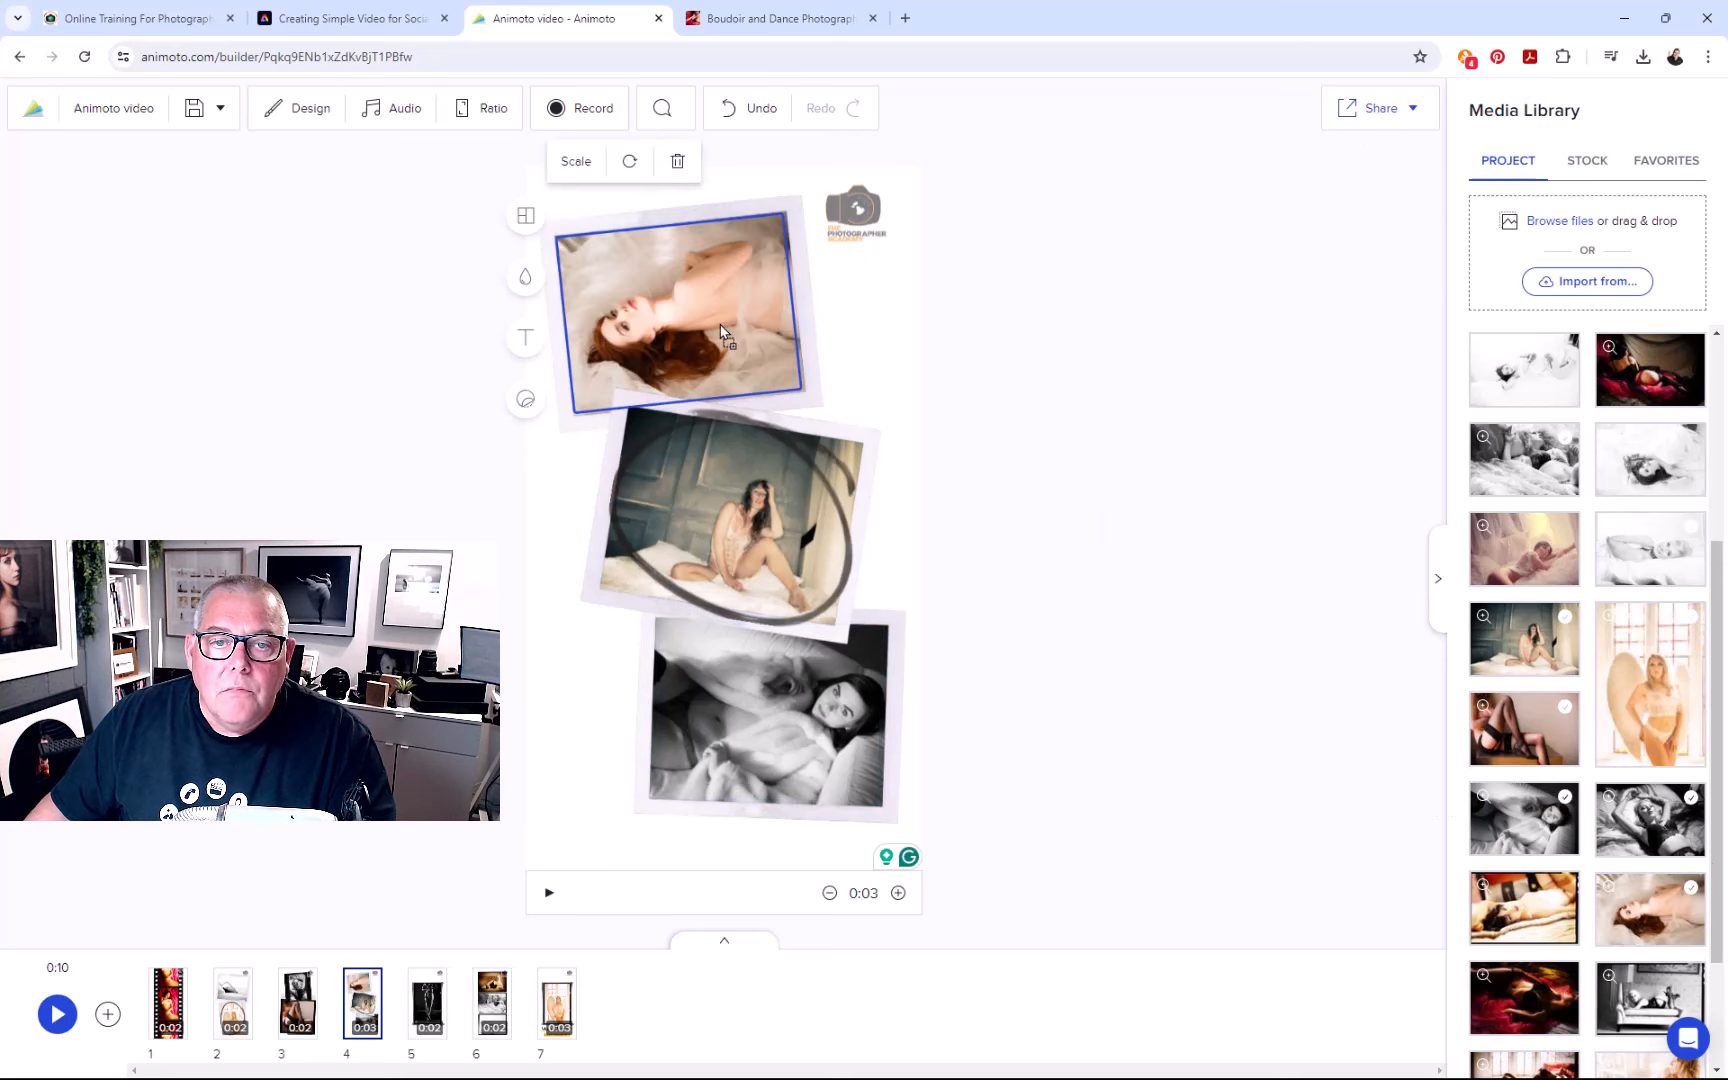
Step: Try the dark red reclining photo in the fourth scene's top frame and put the red-haired portrait back
scroll(1535, 863, "down", 2)
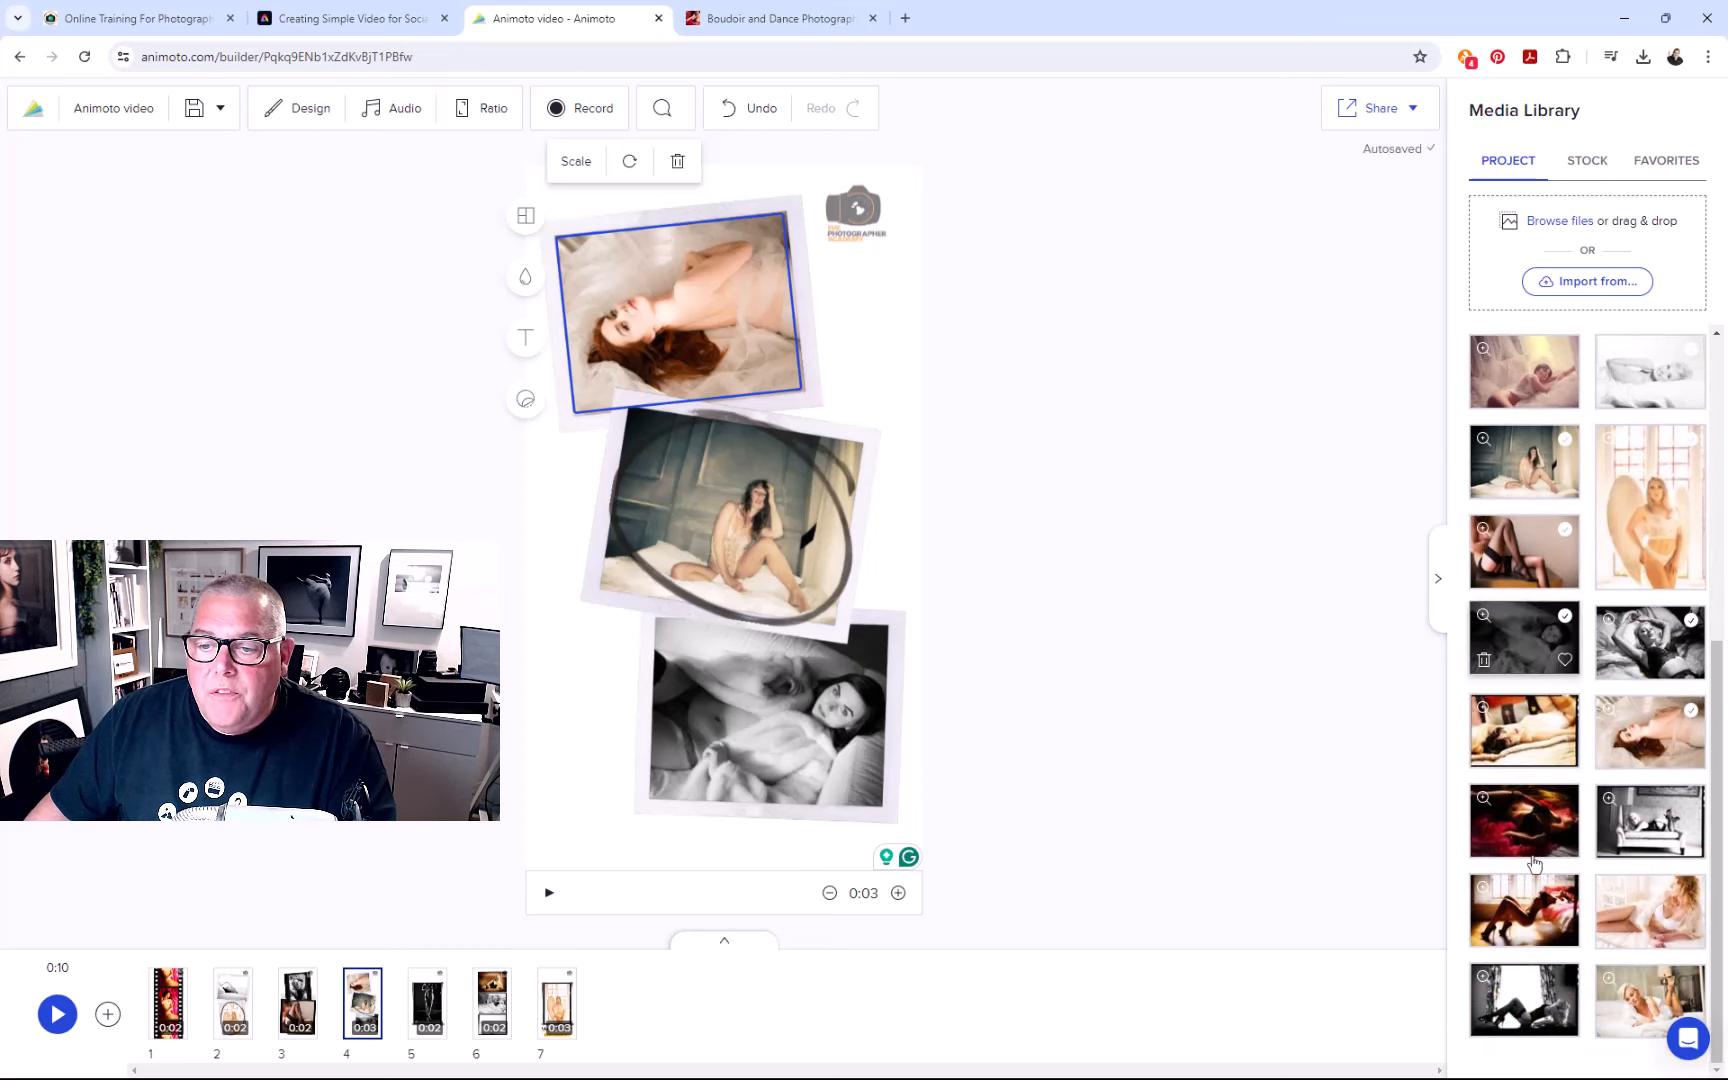
left_click_drag(1530, 835, 715, 341)
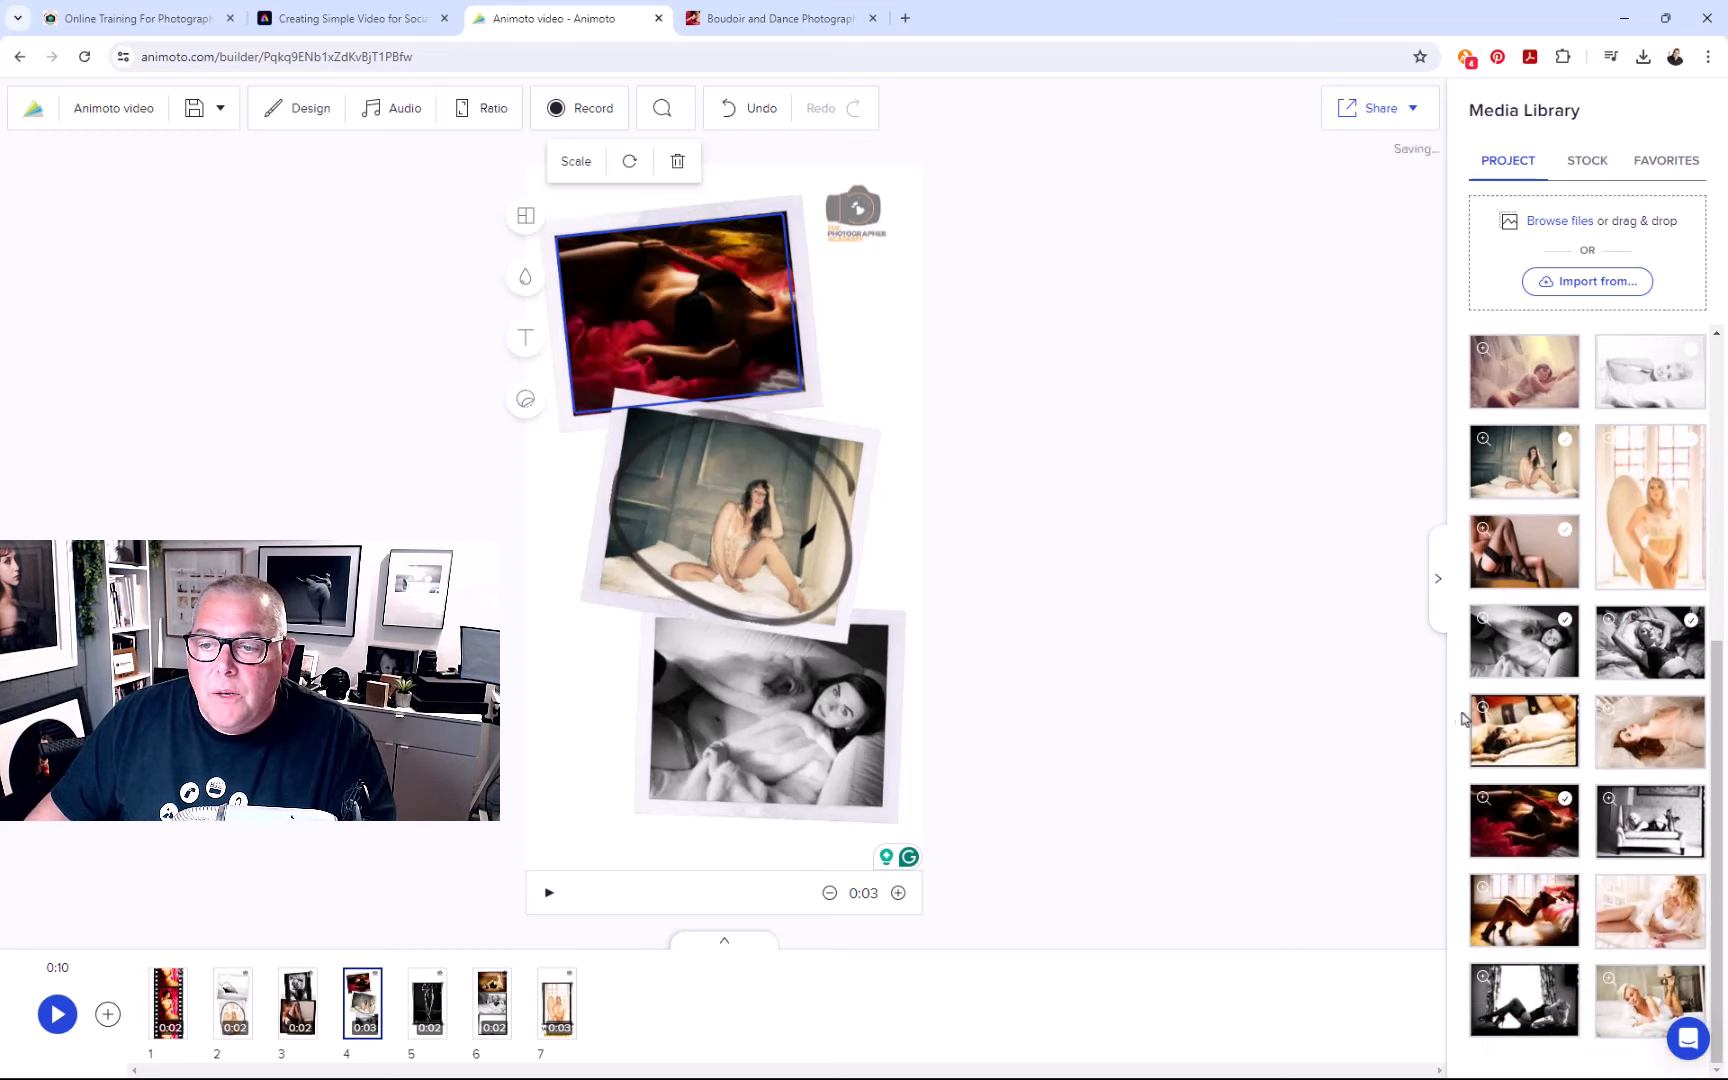
left_click_drag(1618, 728, 680, 310)
Step: Rename the video project as "Boudoir Strip 1"
left_click(98, 113)
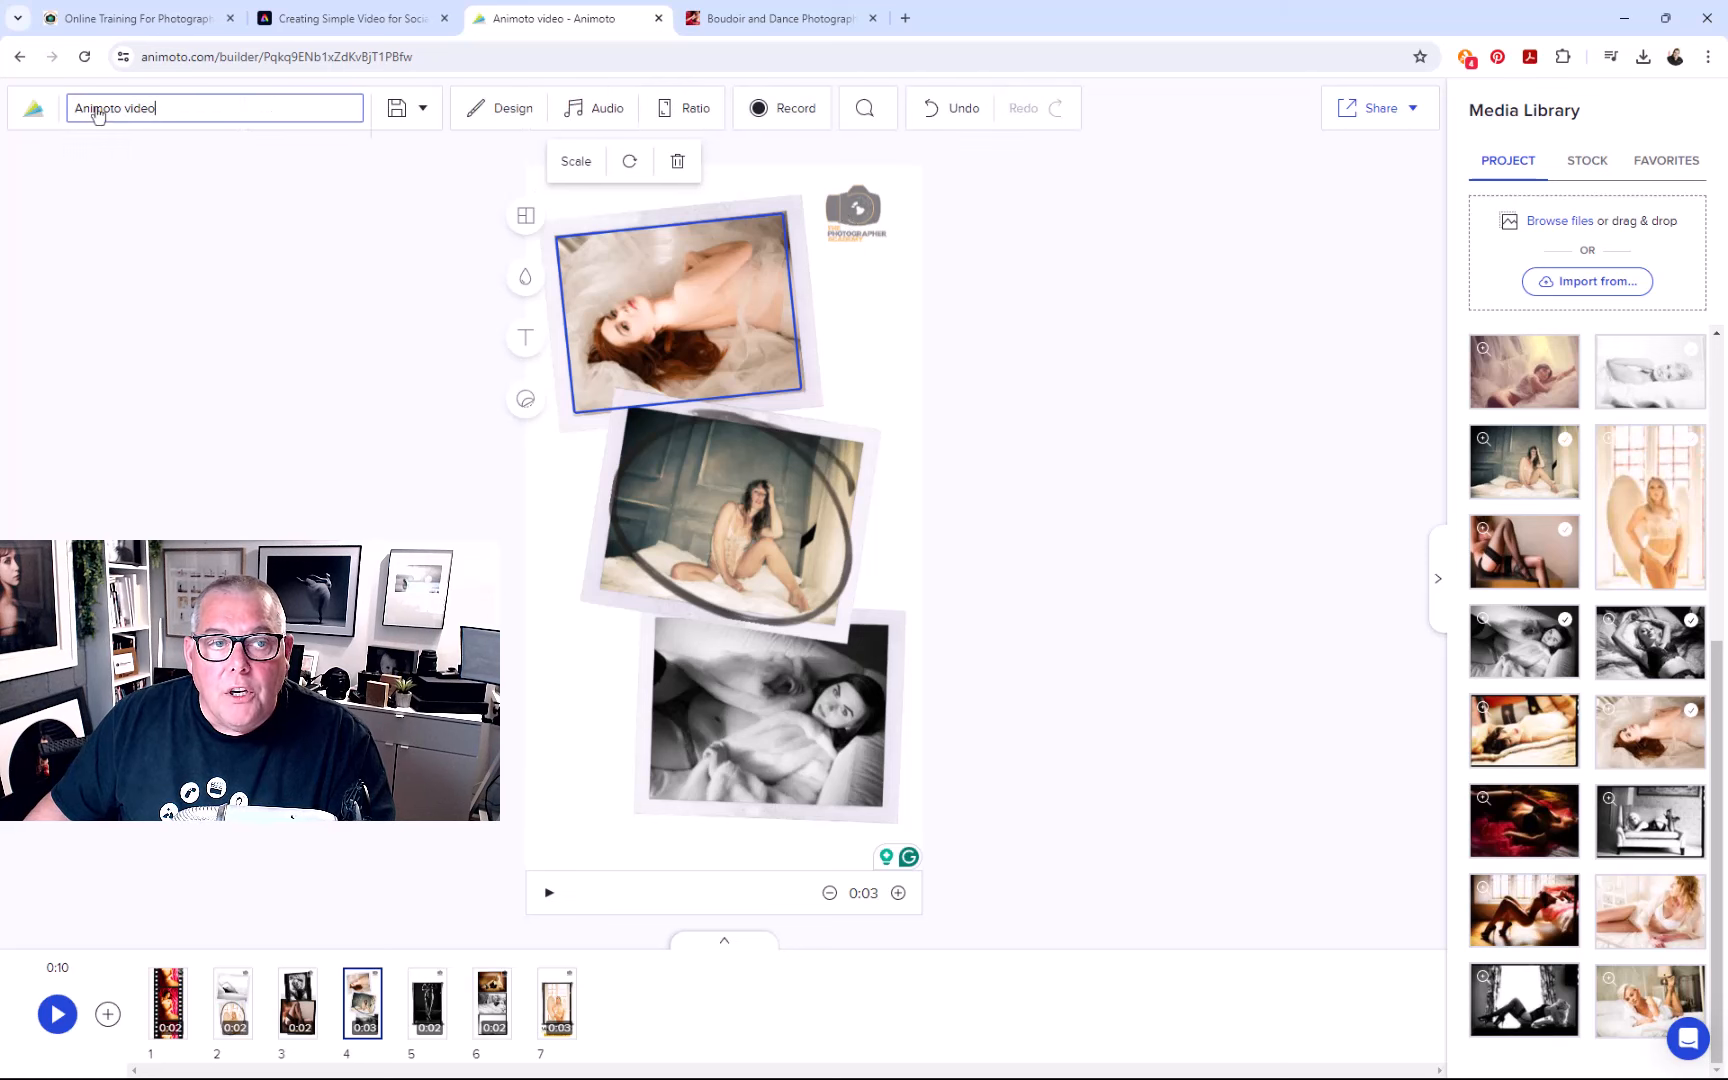
left_click_drag(174, 108, 70, 108)
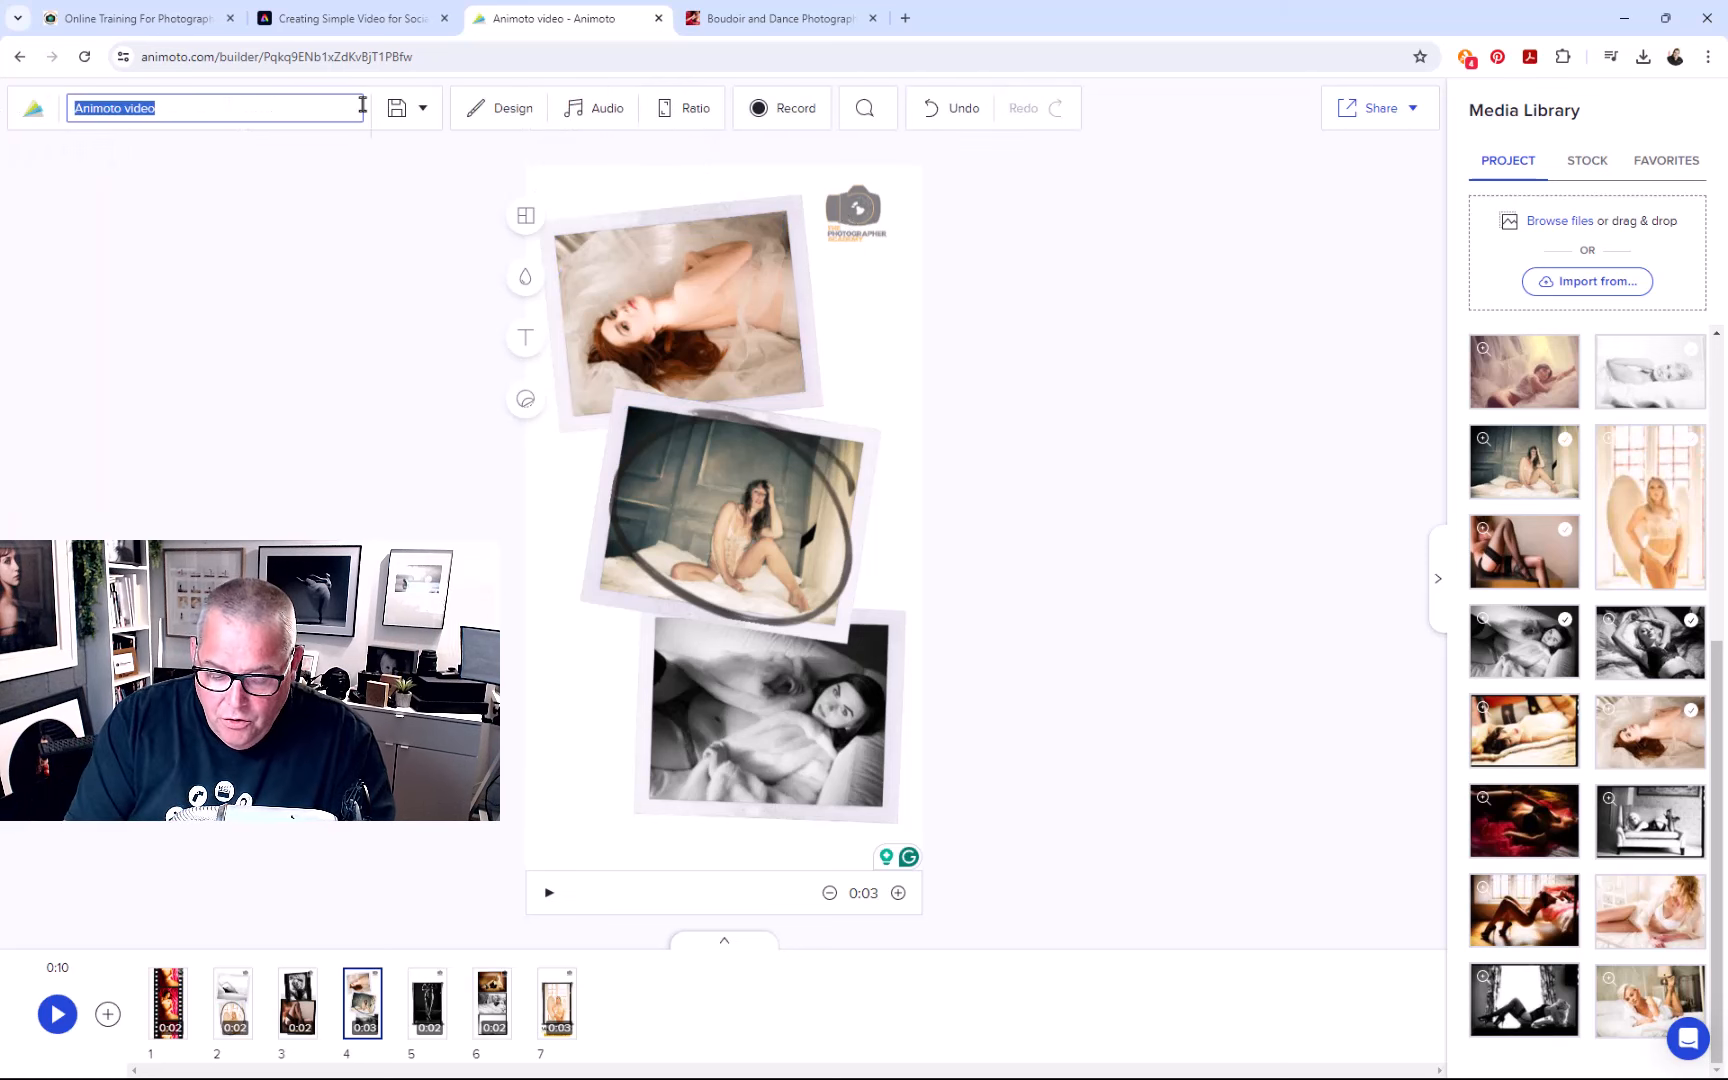
type("Boudoir")
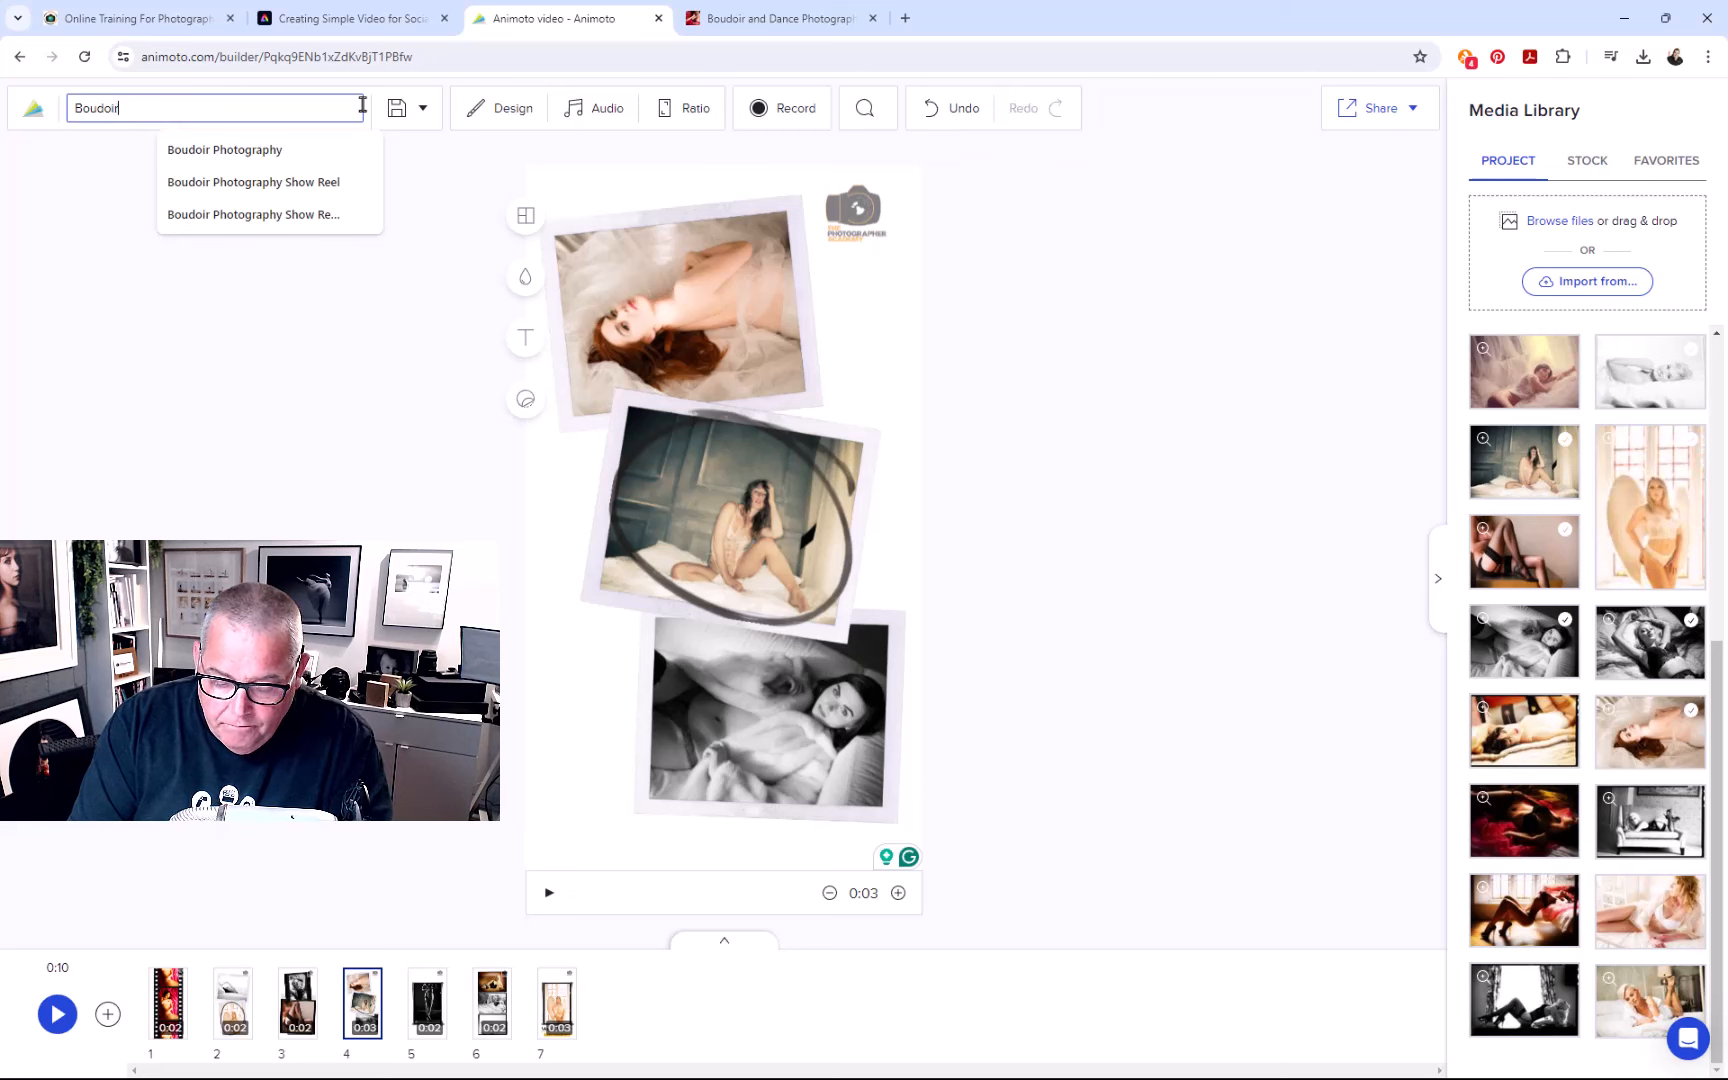
type(" Stri")
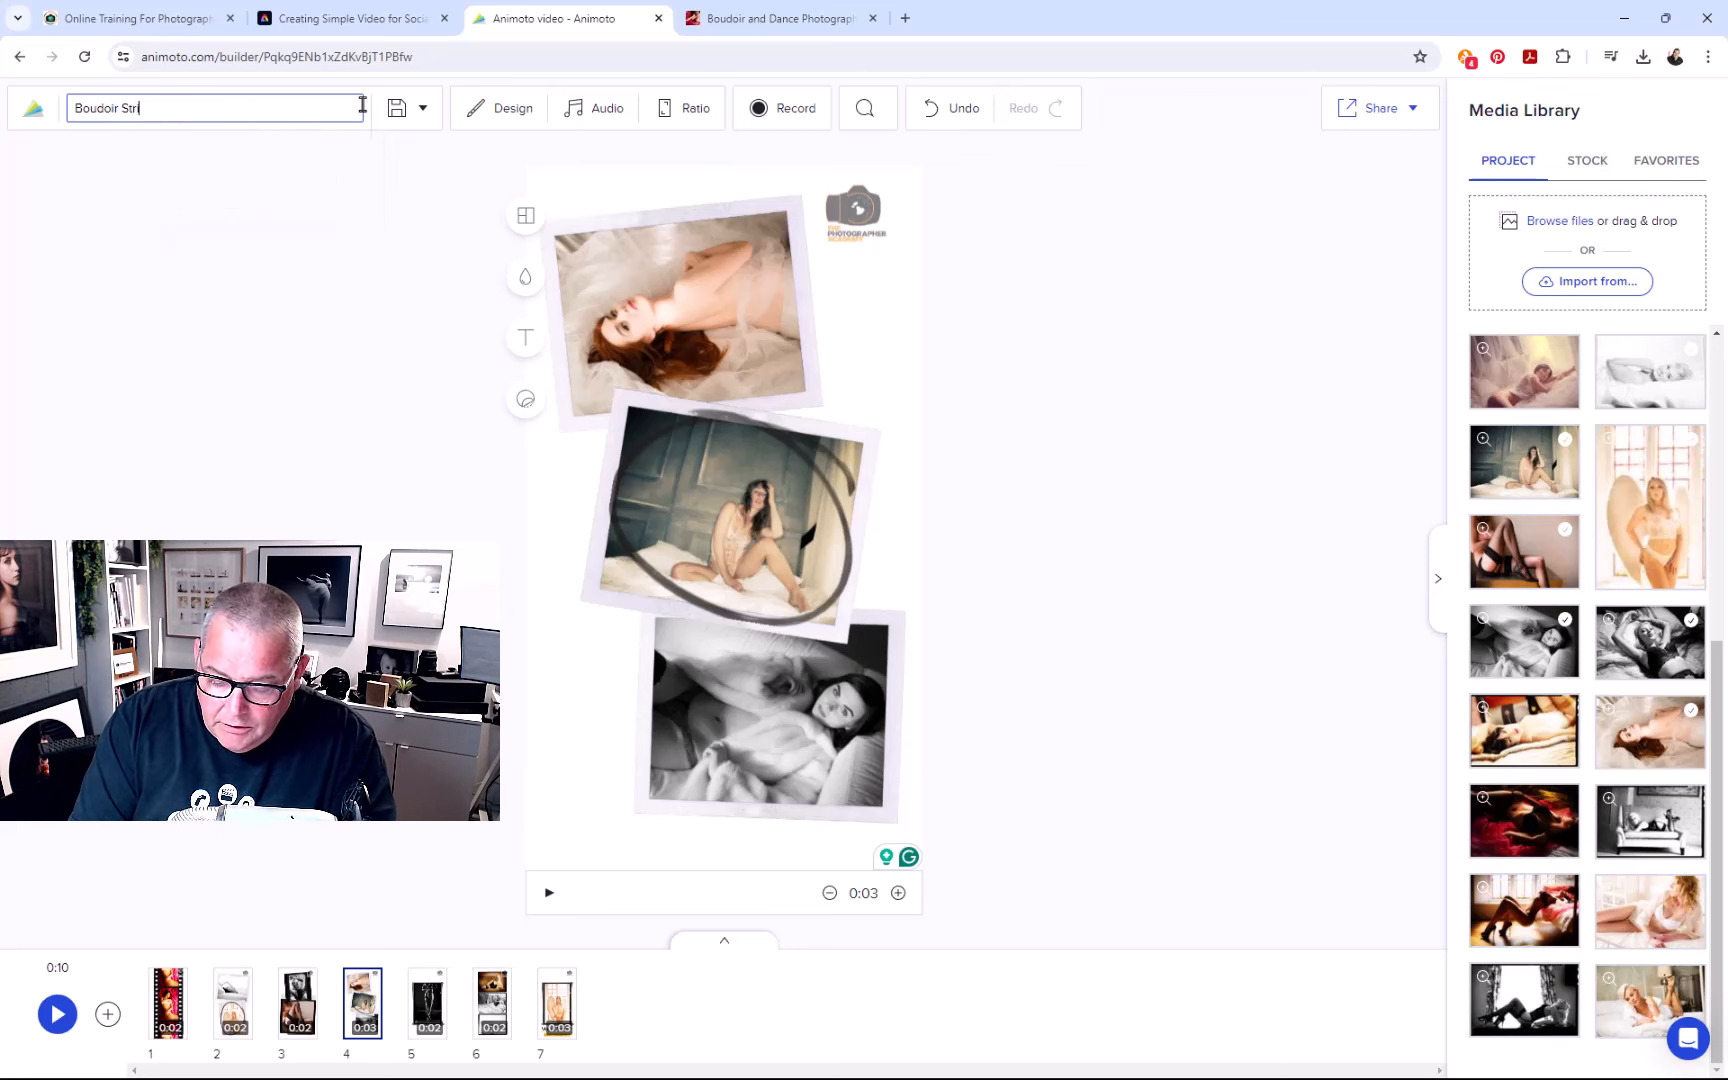
type("p 1")
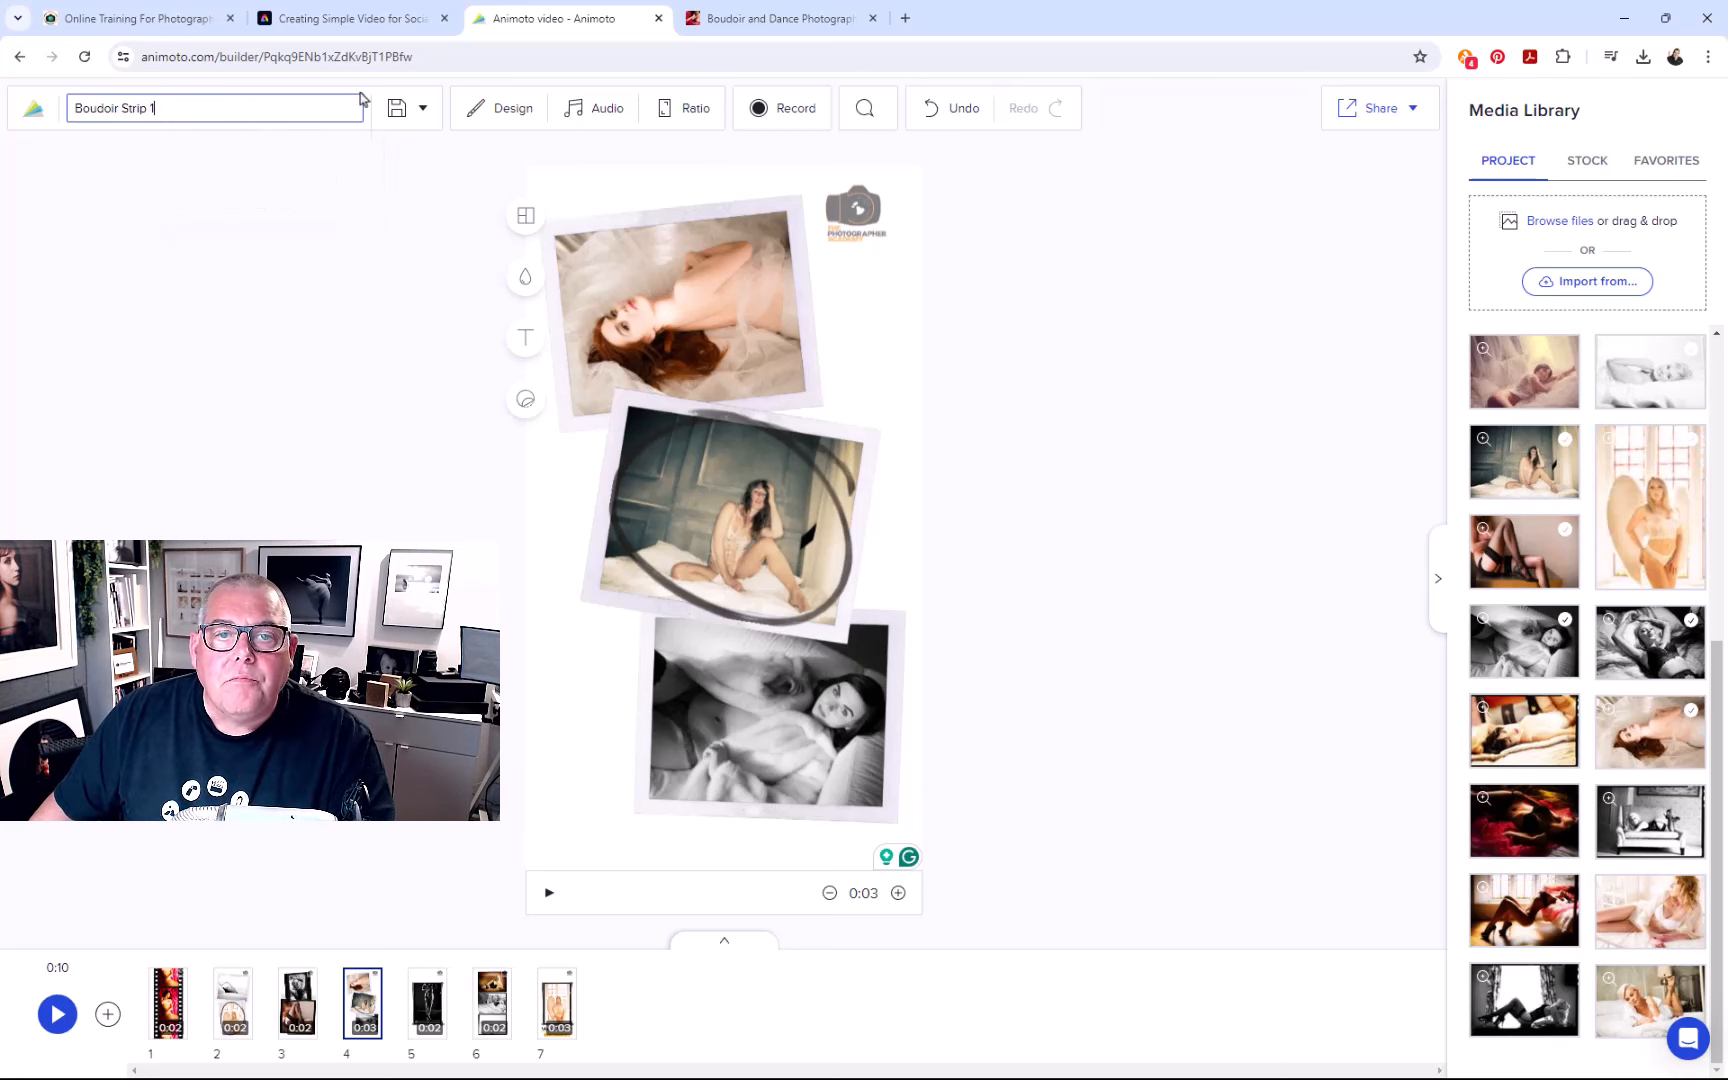
left_click(1155, 220)
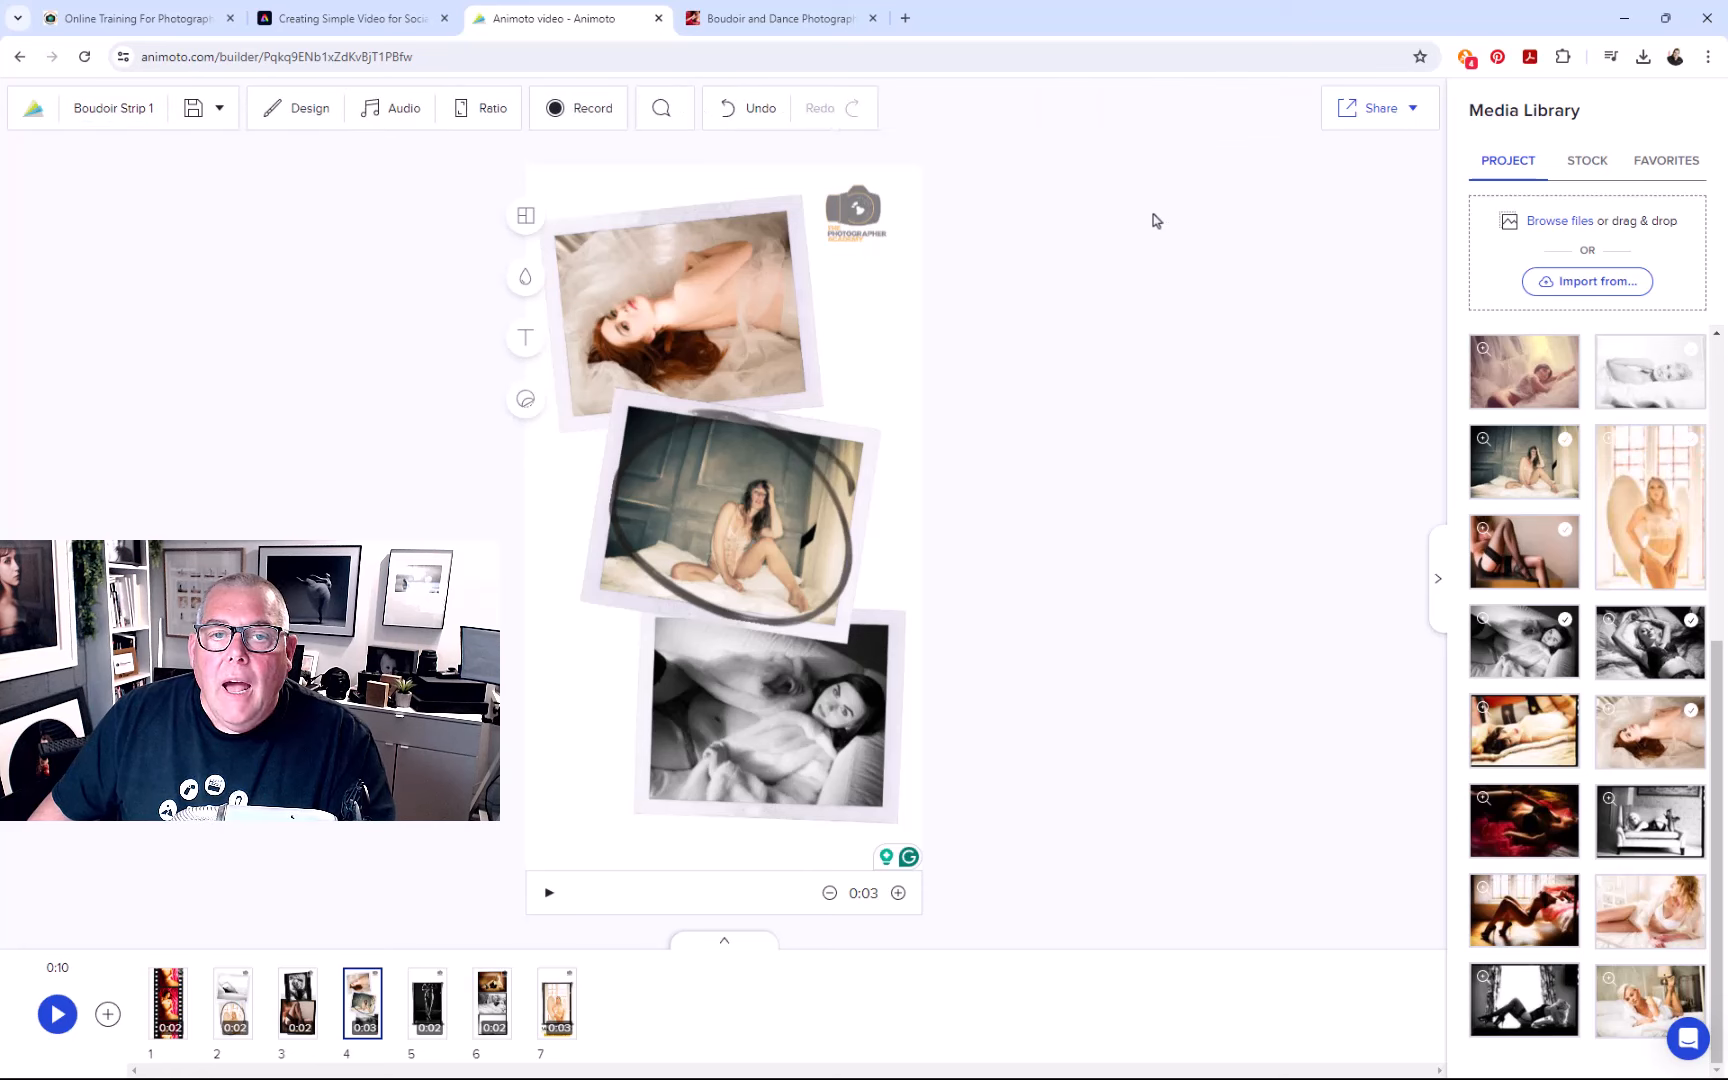
Step: Look over the audio library's moods and genres and the current music track, and return to the scene editor
left_click(412, 119)
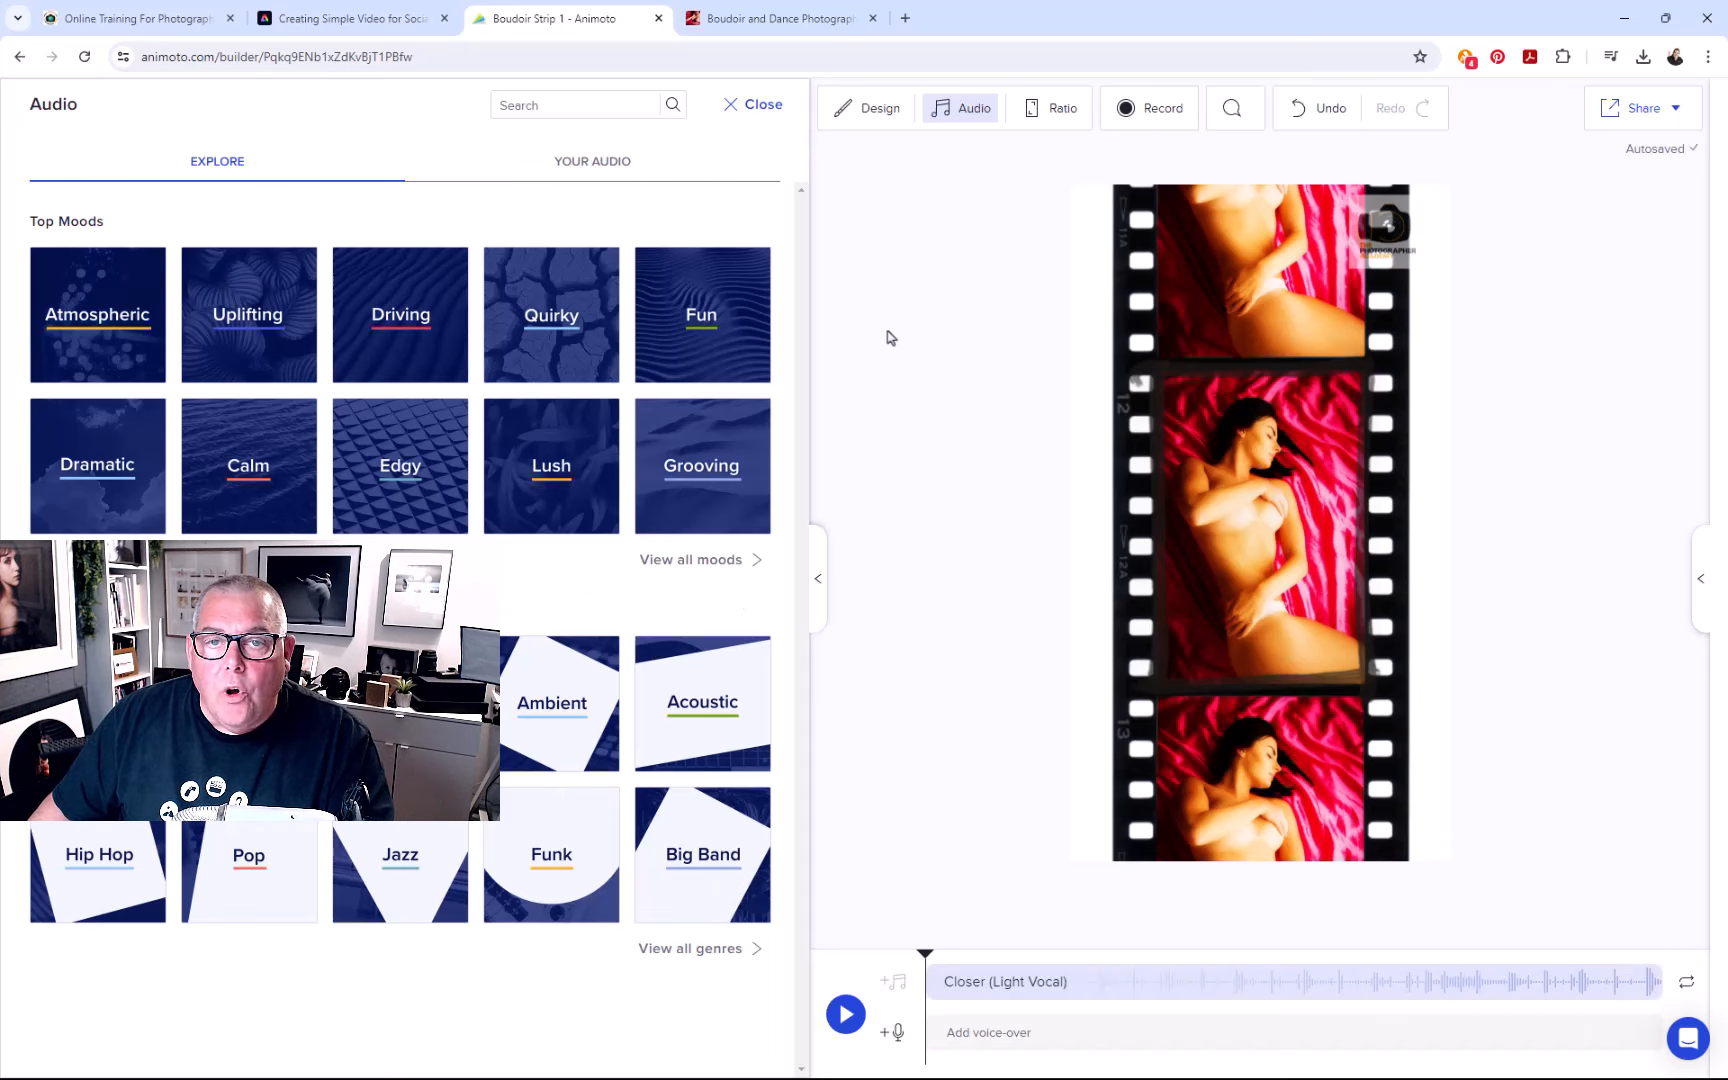
left_click(762, 105)
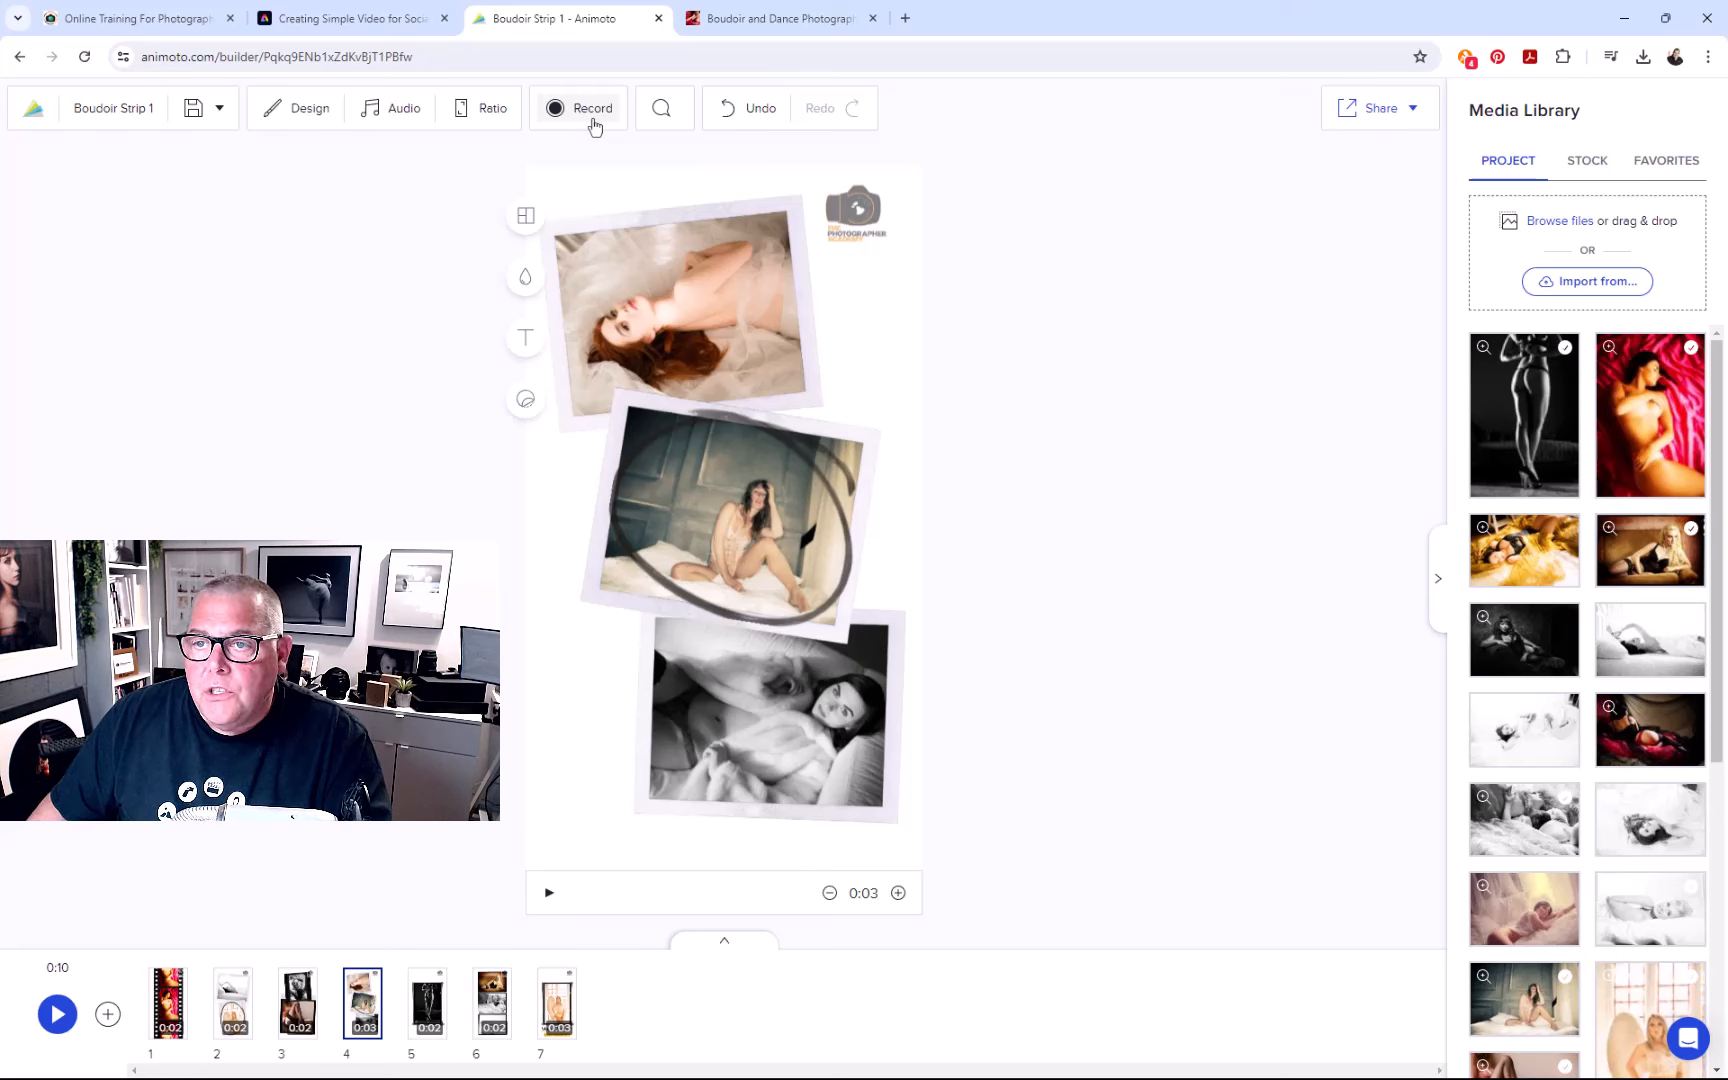
Step: Publish the video and download it in High Quality (HD 1080p)
left_click(1386, 117)
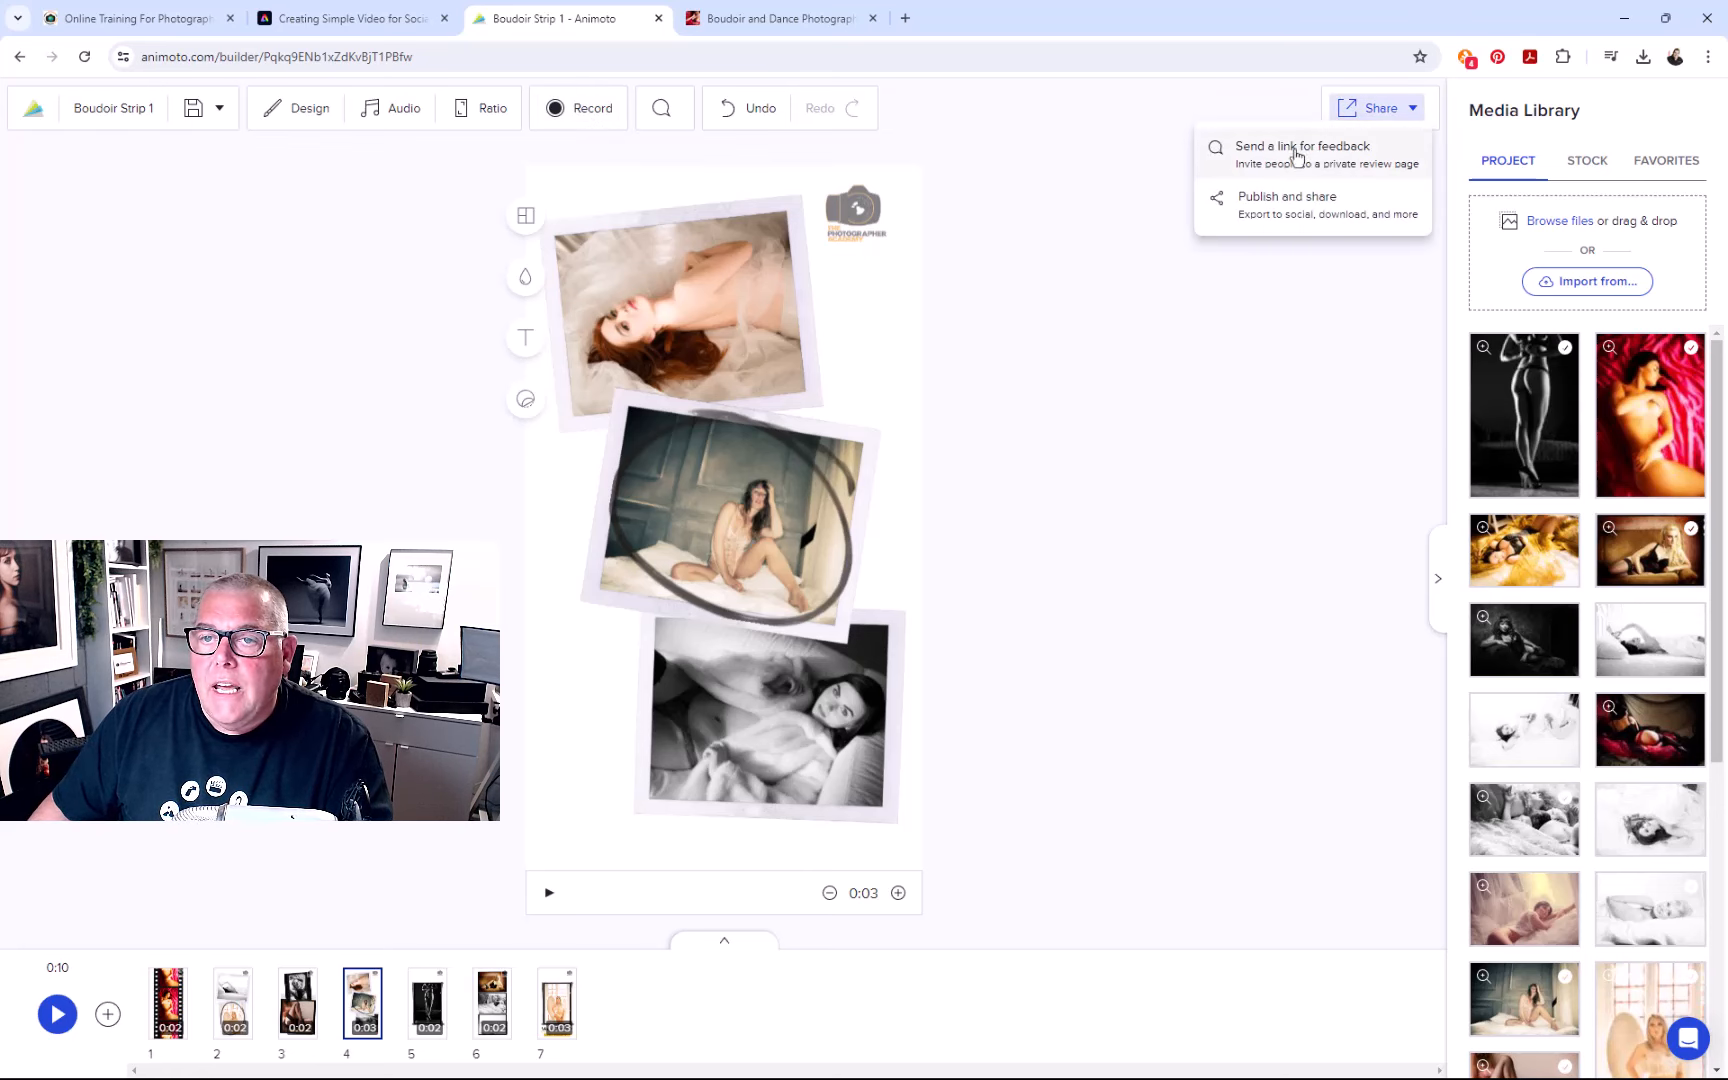
left_click(1286, 200)
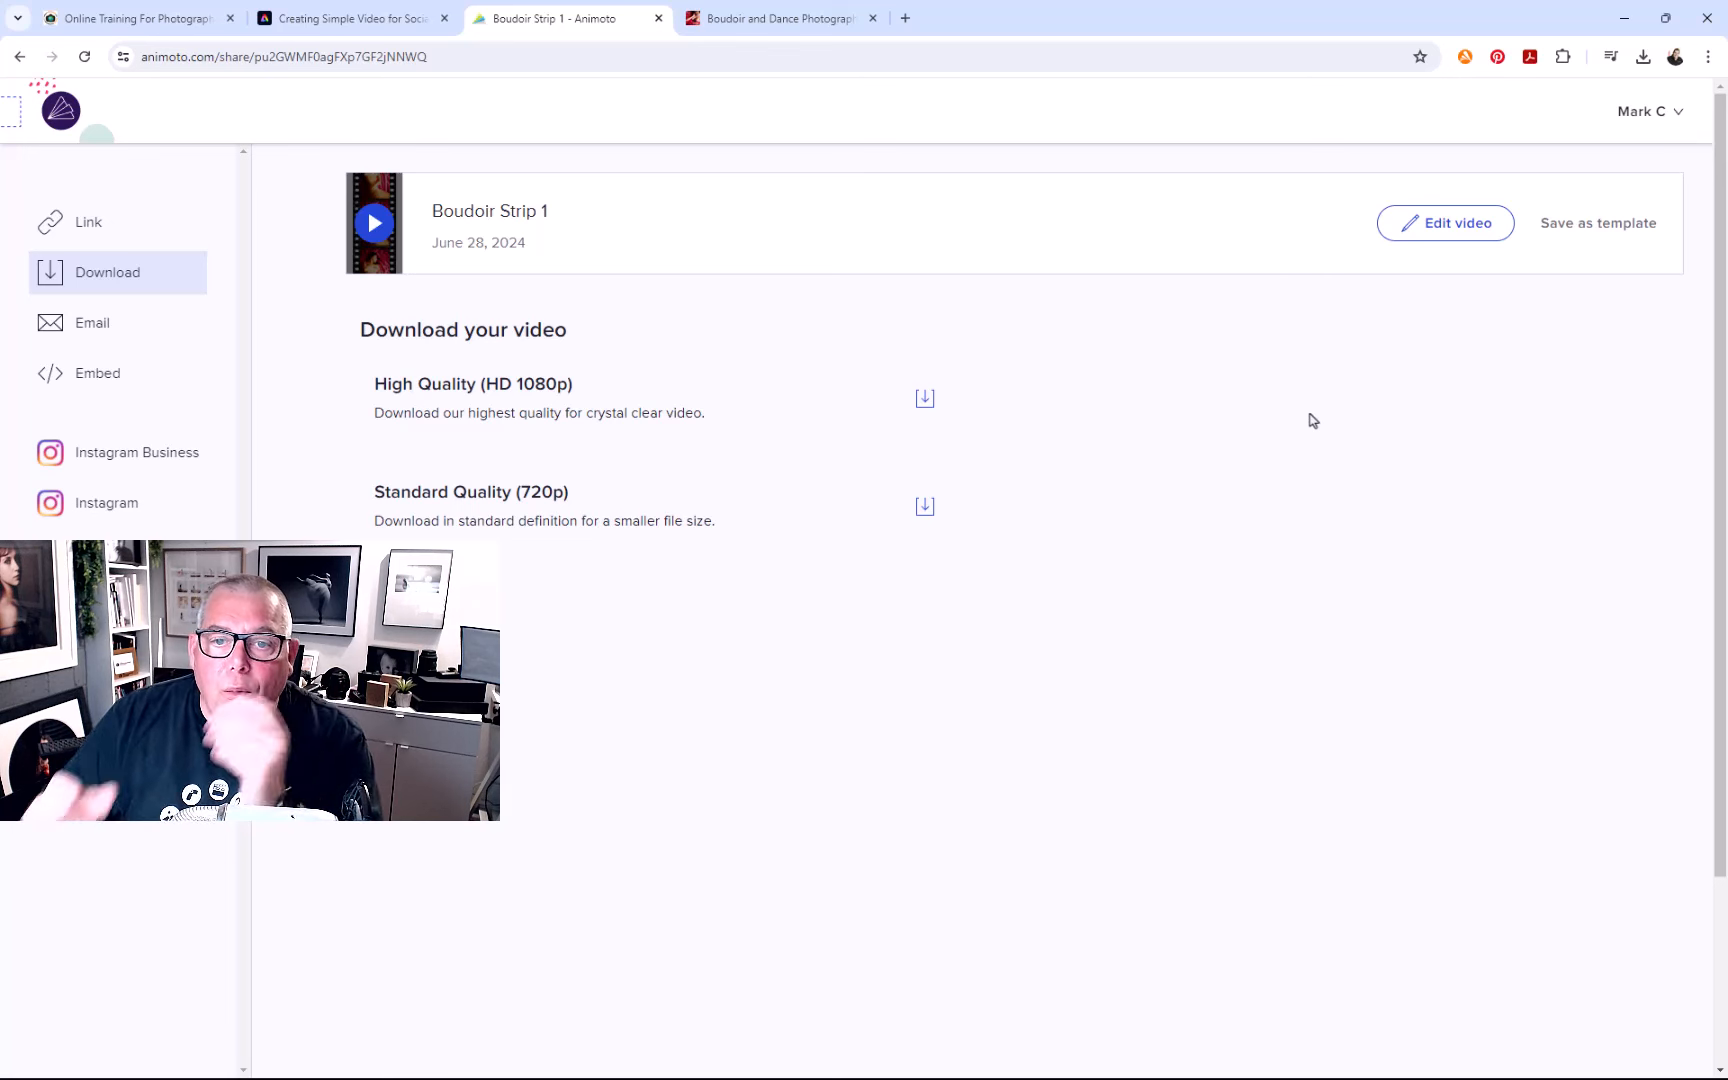
left_click(924, 398)
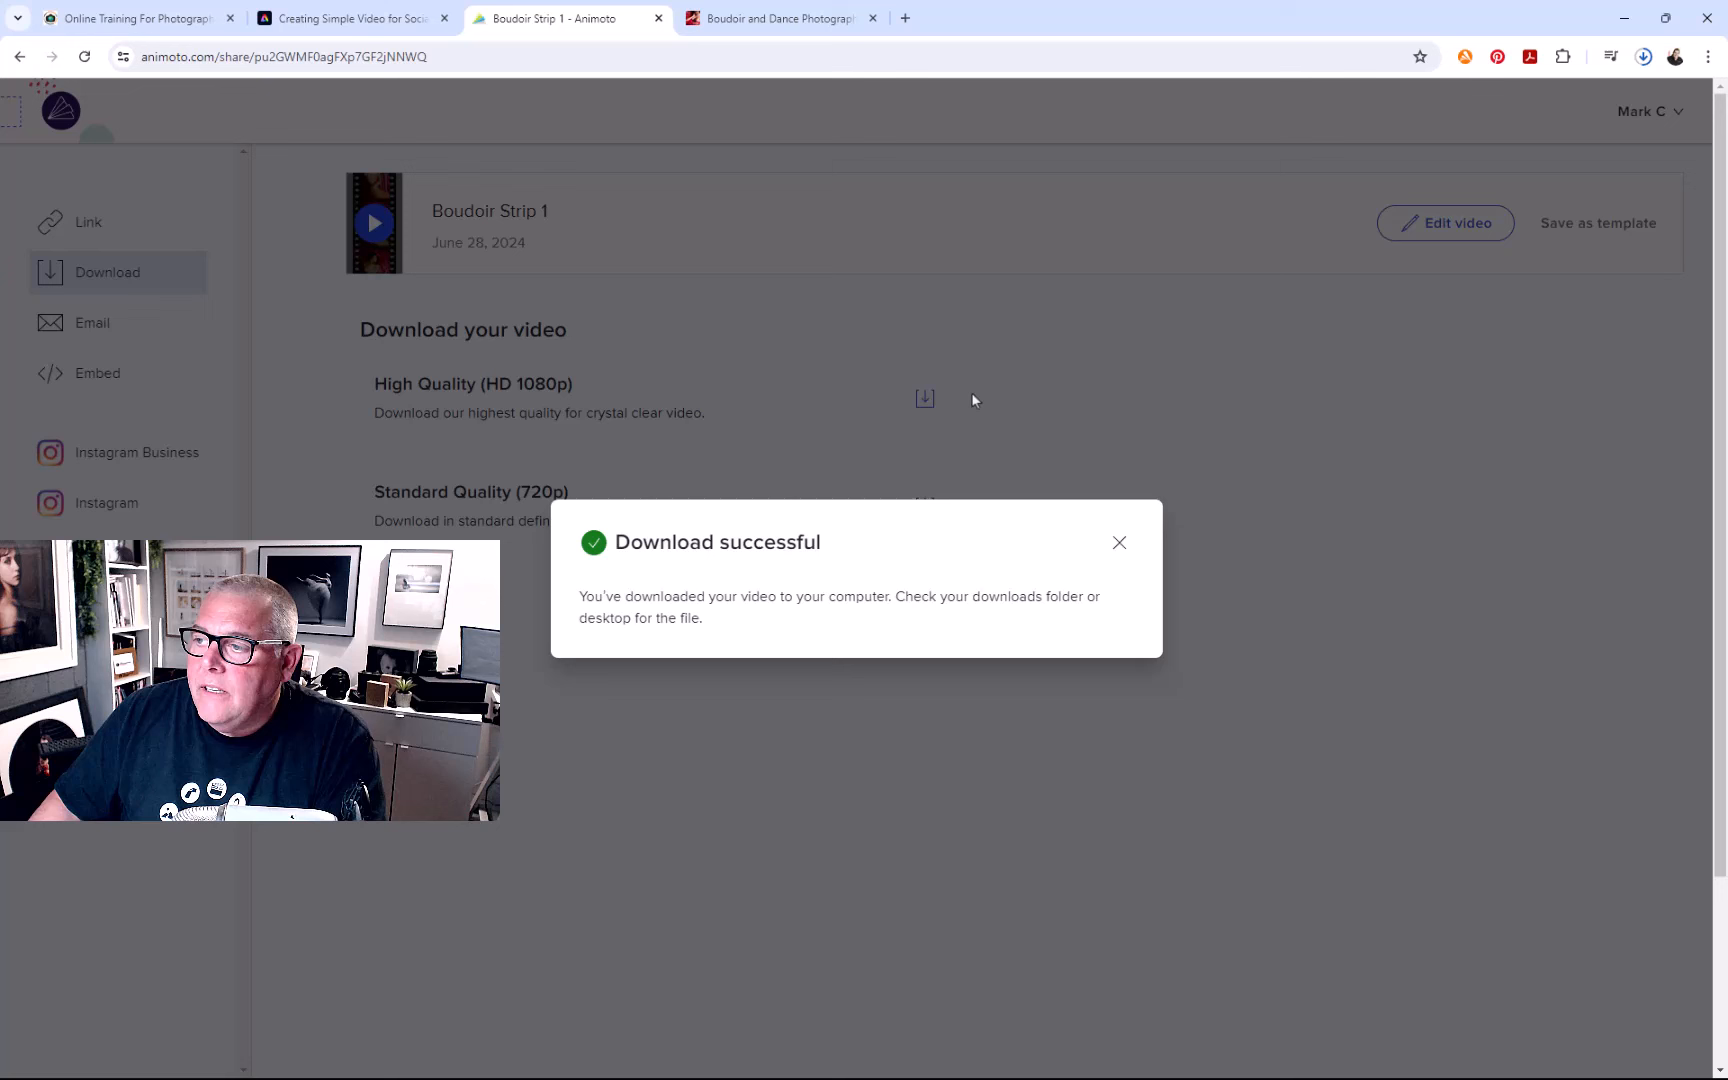
Step: Open the downloaded video in Media Player to check it, and close the player
left_click(1643, 57)
left_click(1586, 103)
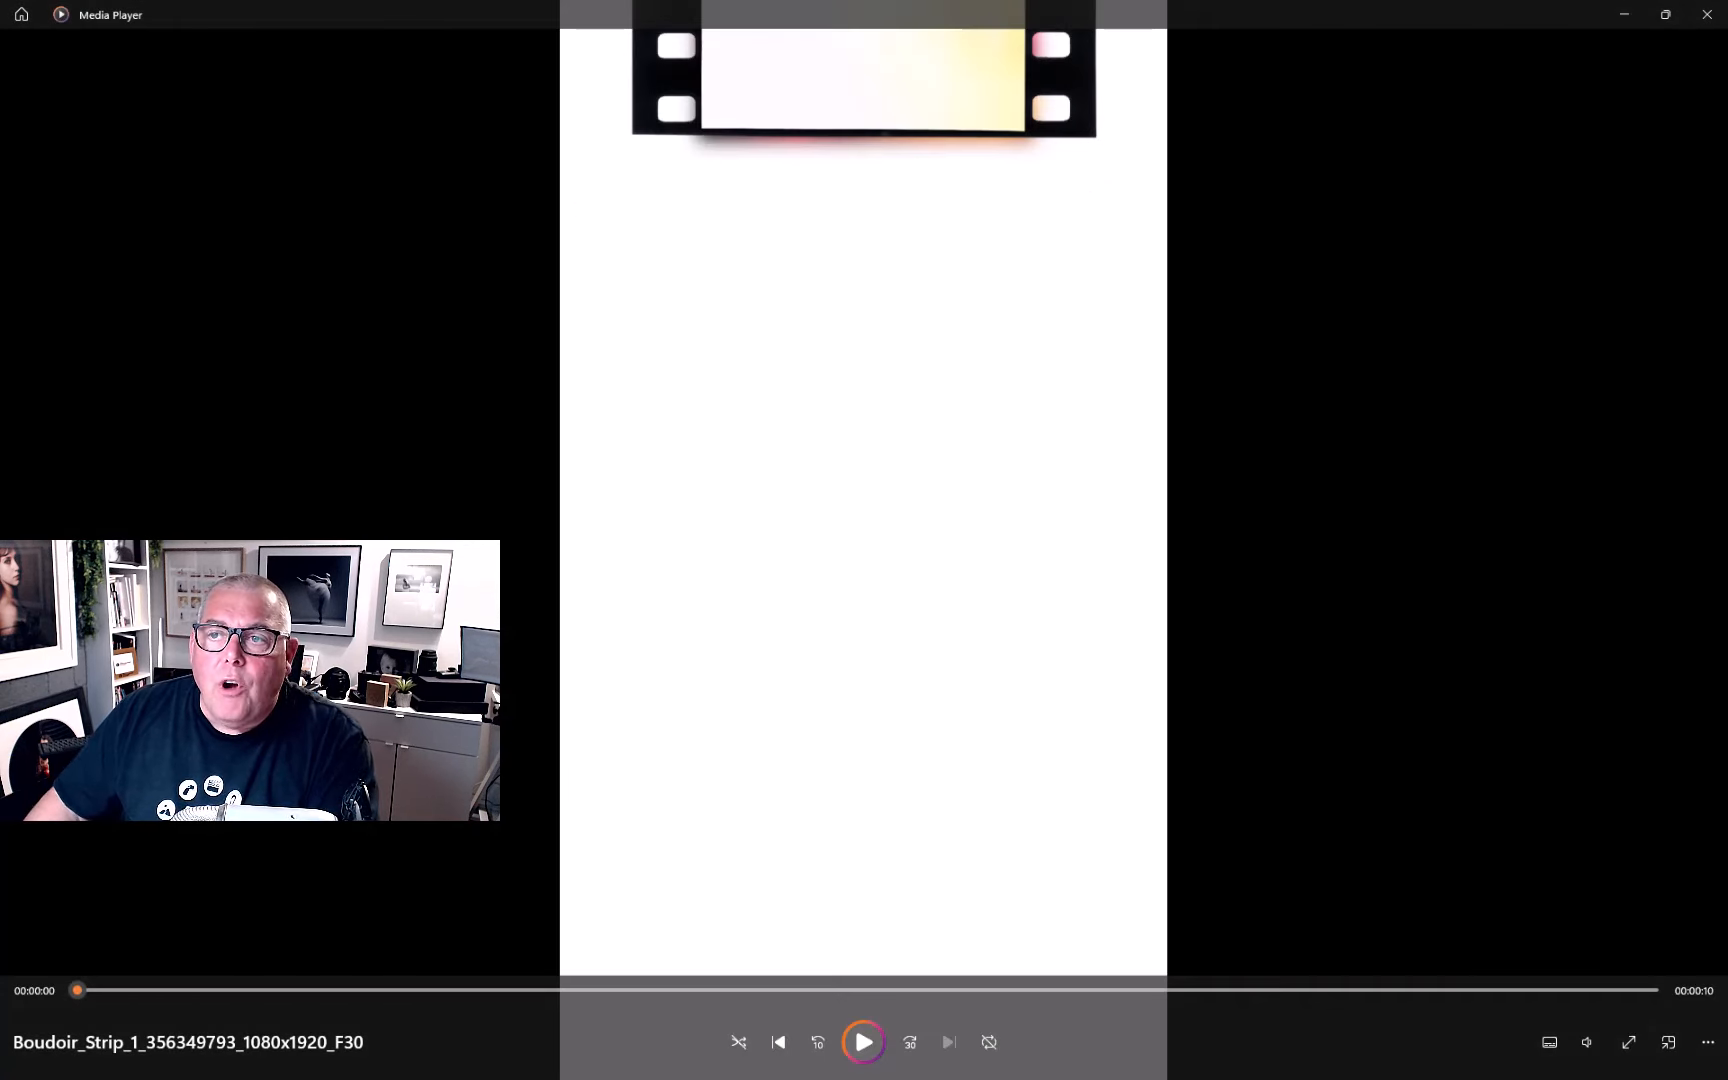
left_click(1707, 14)
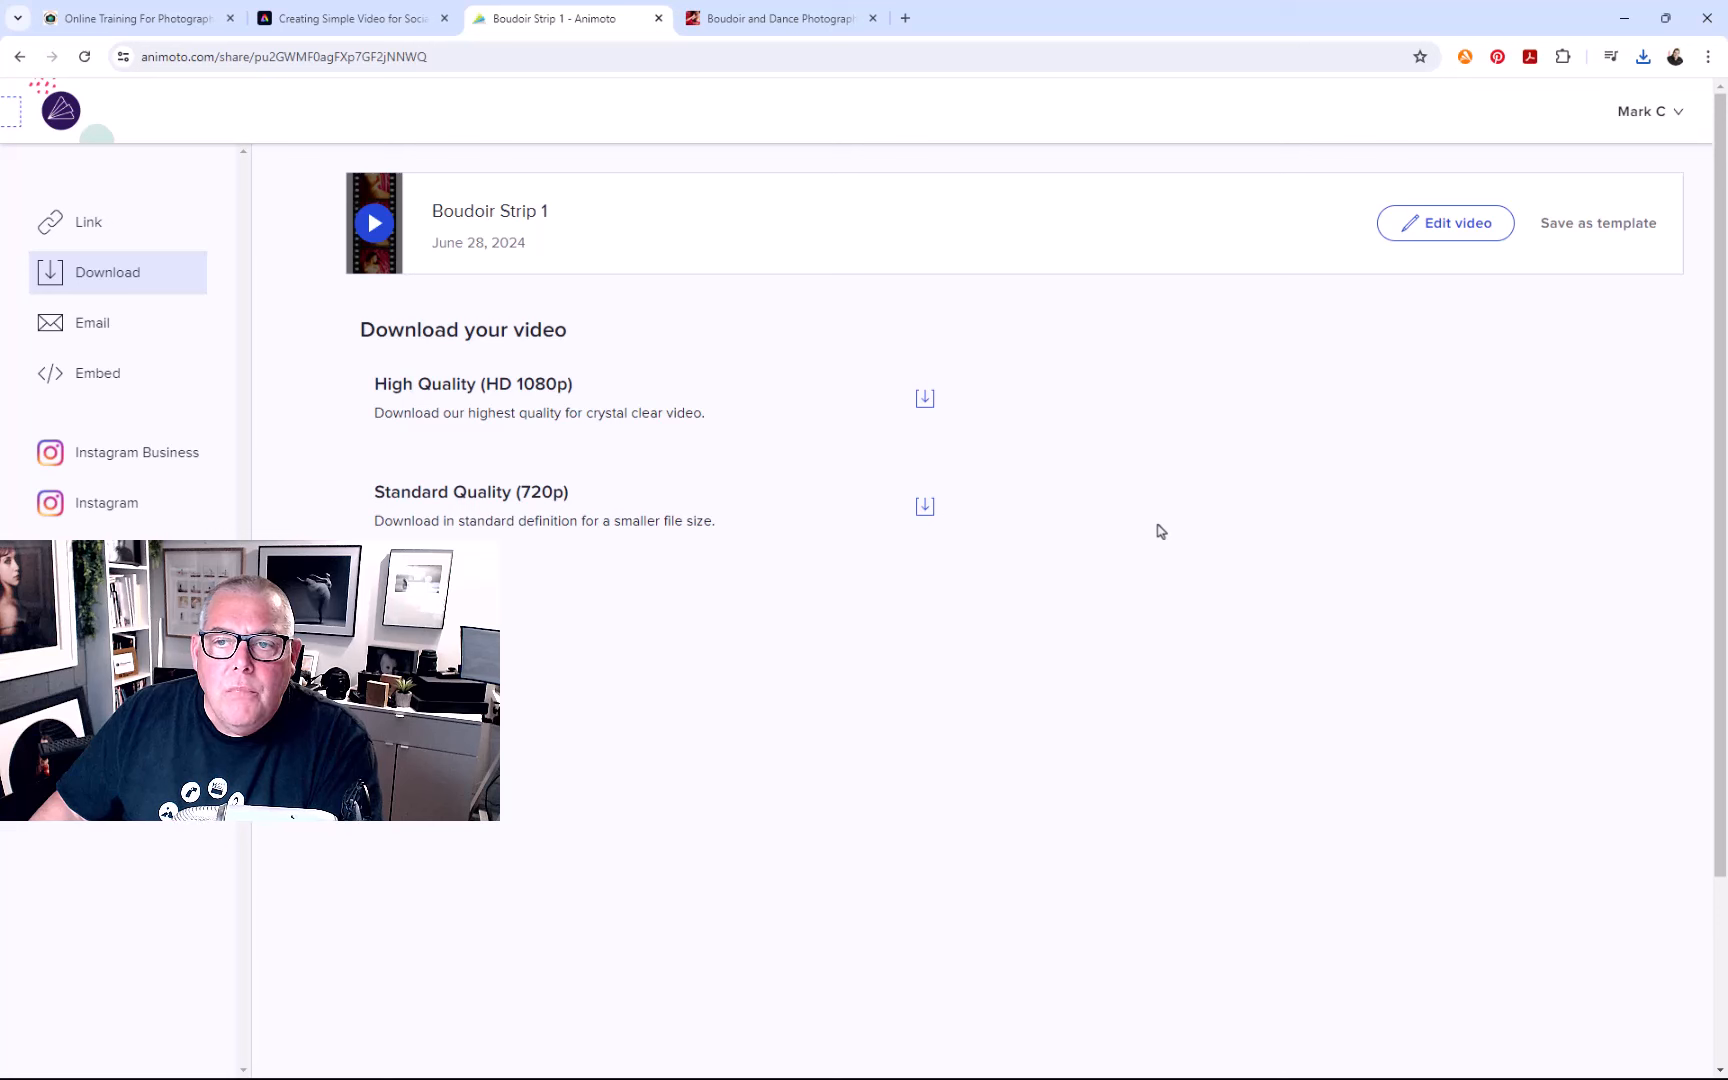